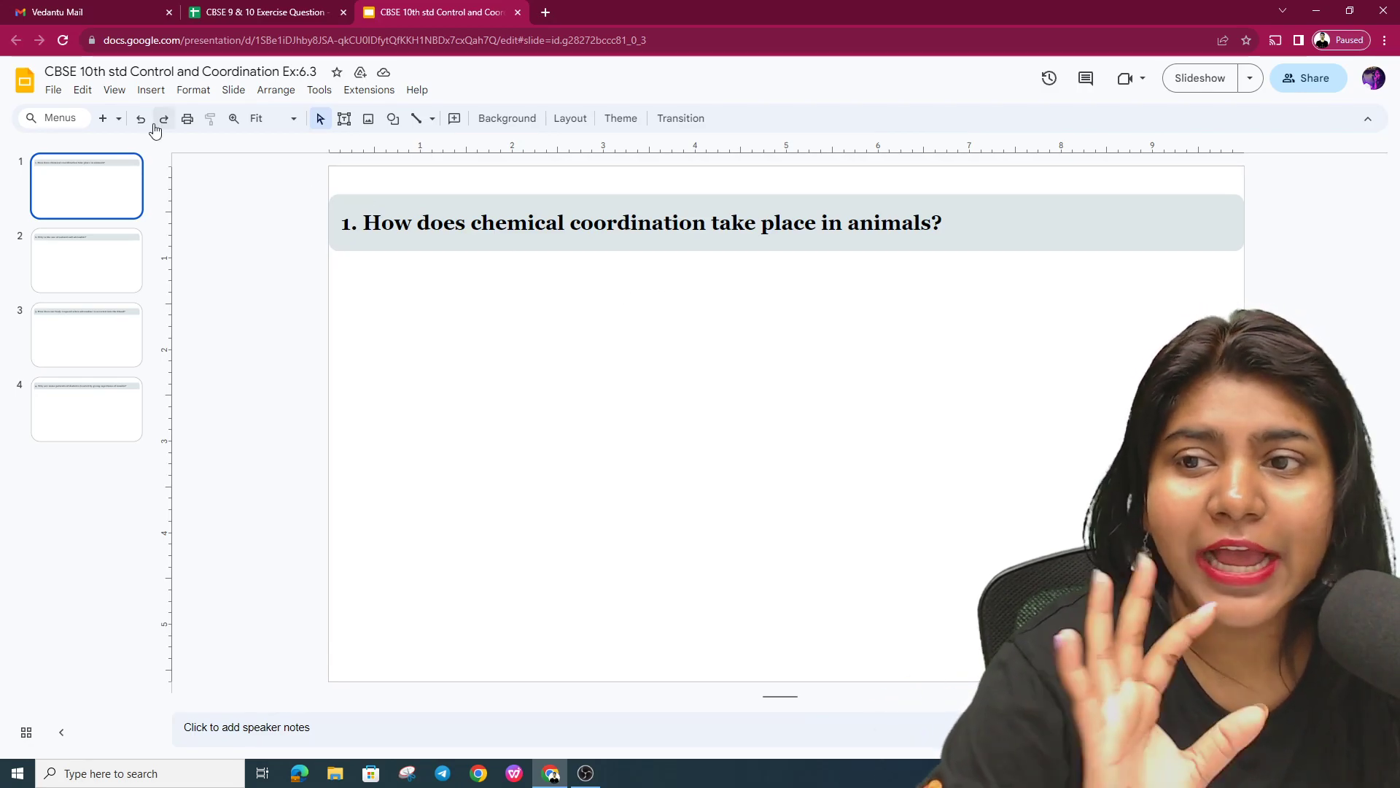
Step: Draw a text box below question 1 for the hormones and Endocrine System answer
click(151, 90)
click(179, 137)
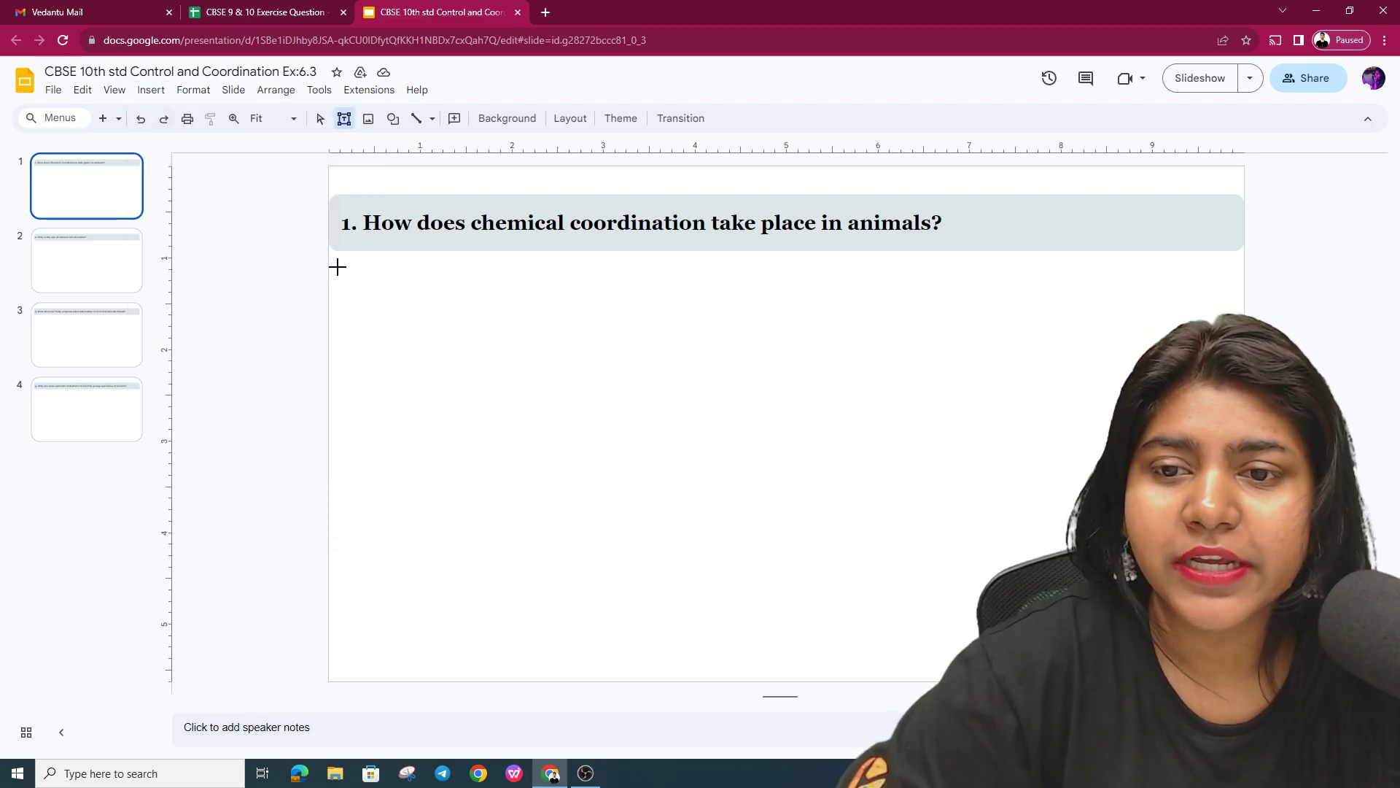
mouse_move(354, 264)
mouse_down()
mouse_move(745, 548)
mouse_move(725, 568)
mouse_up()
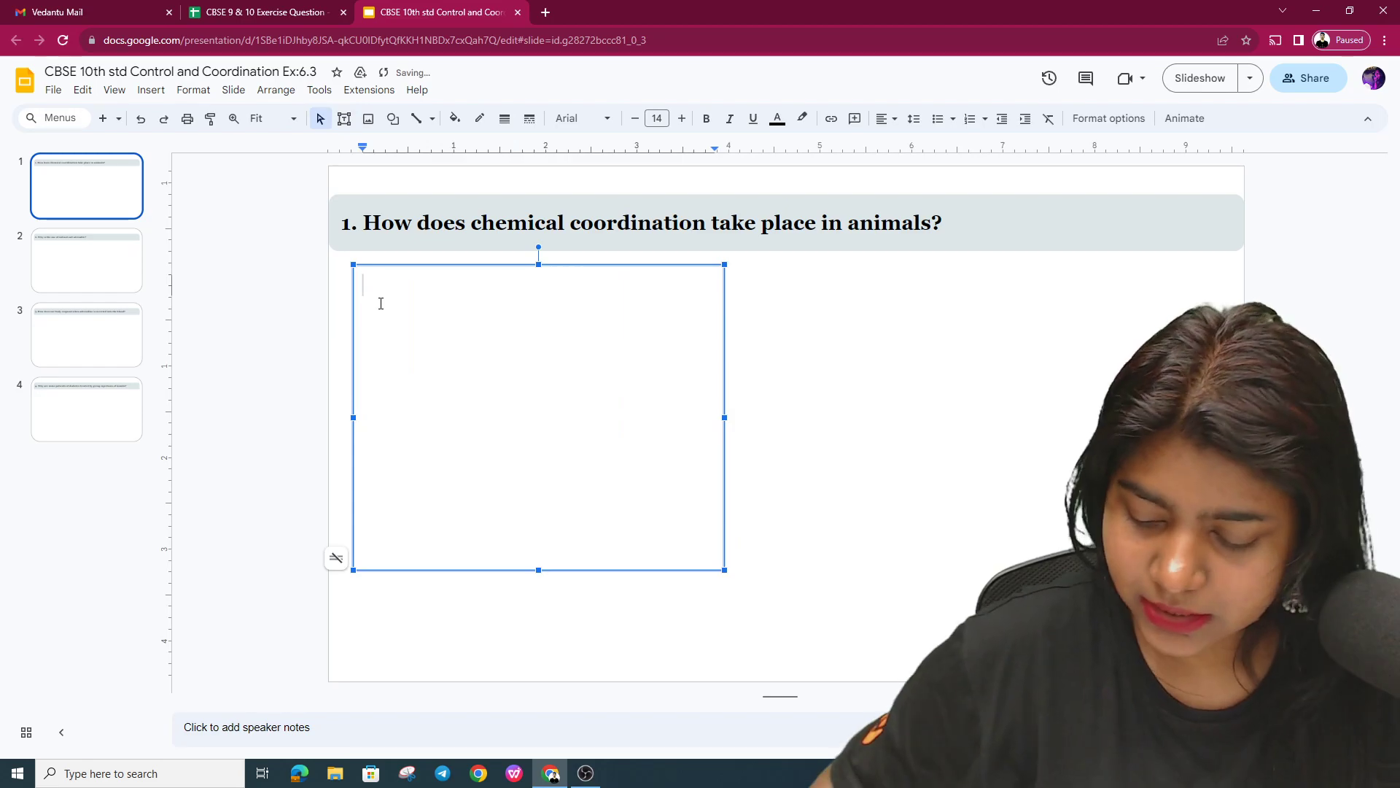
text(Hormones ass)
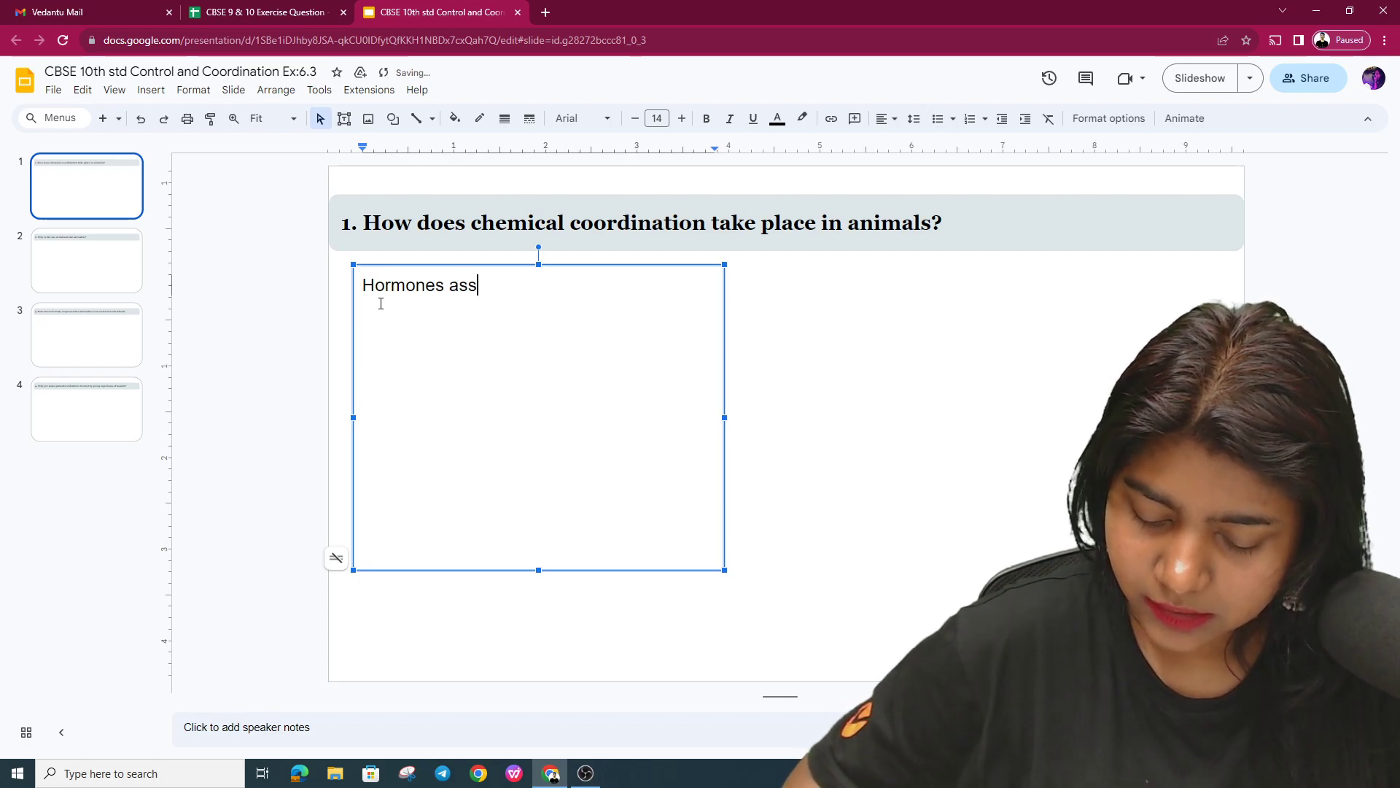
text(t in)
text( the c)
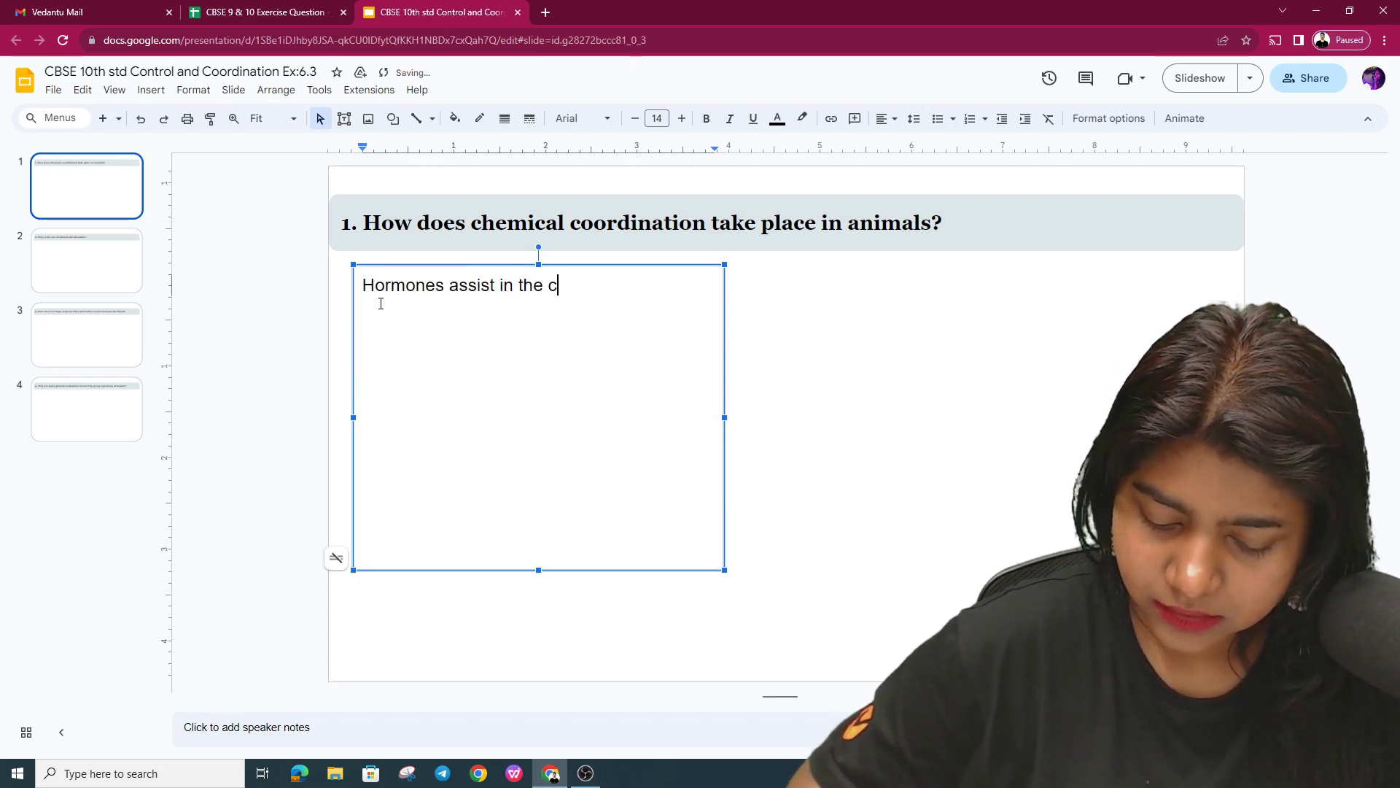
text(oordi)
text(i)
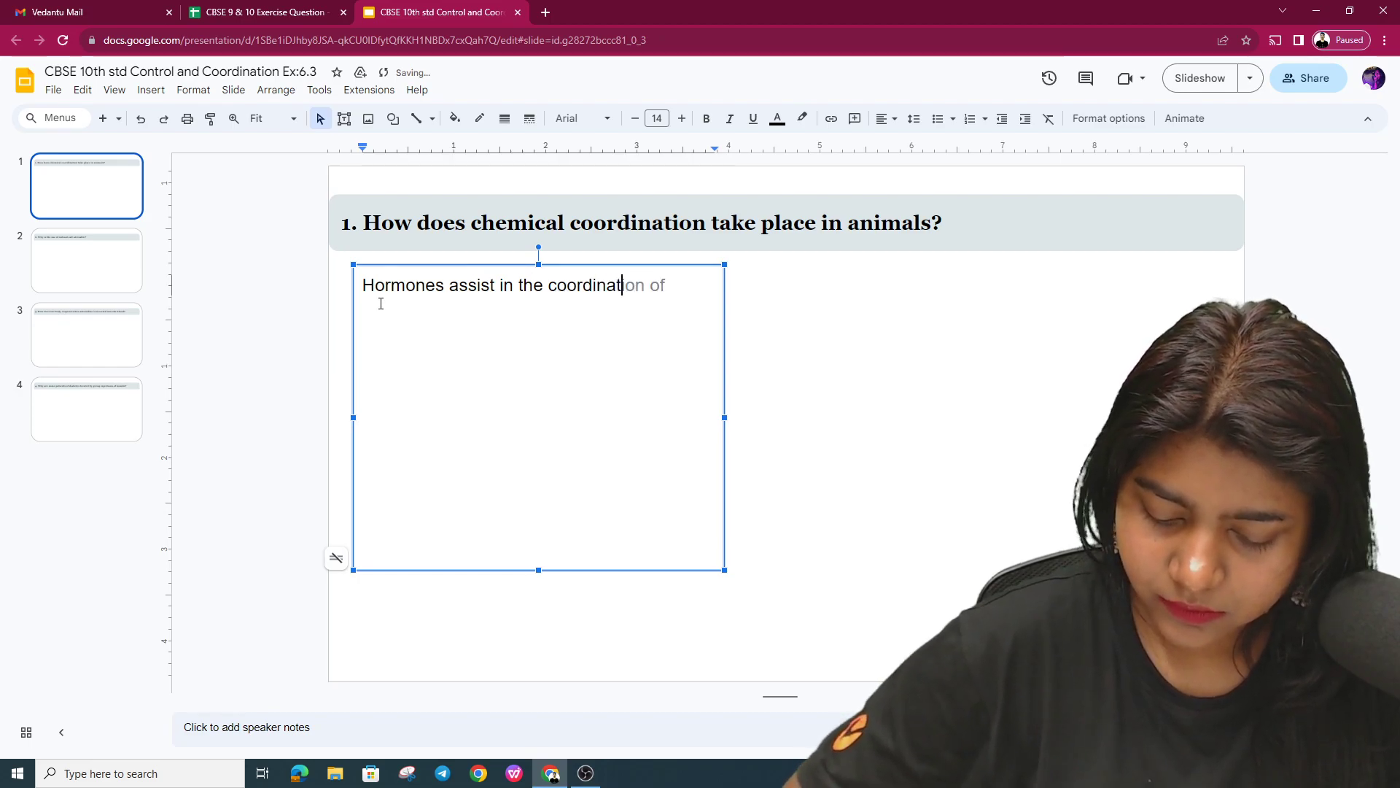
text(of c)
text(hemical)
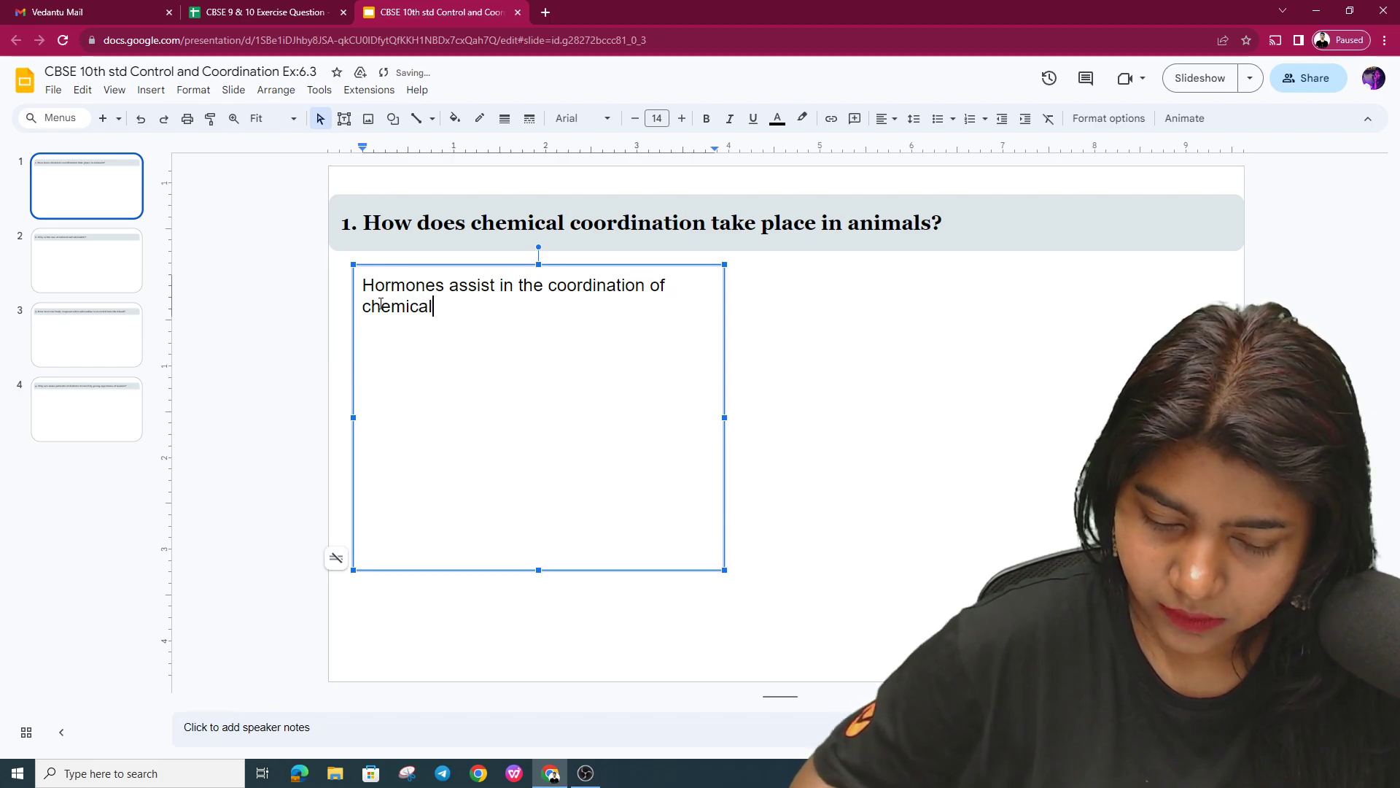
text( process in an)
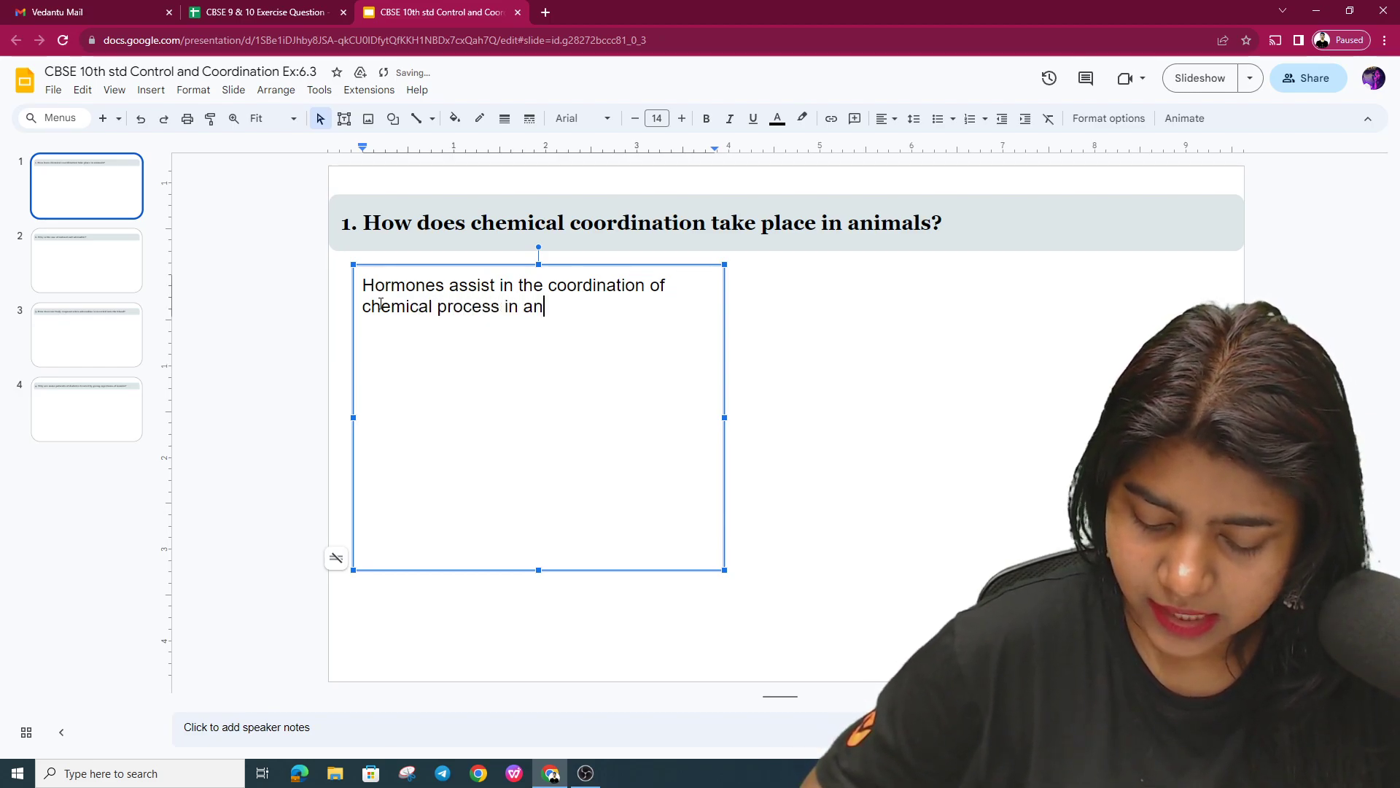
text(imals.)
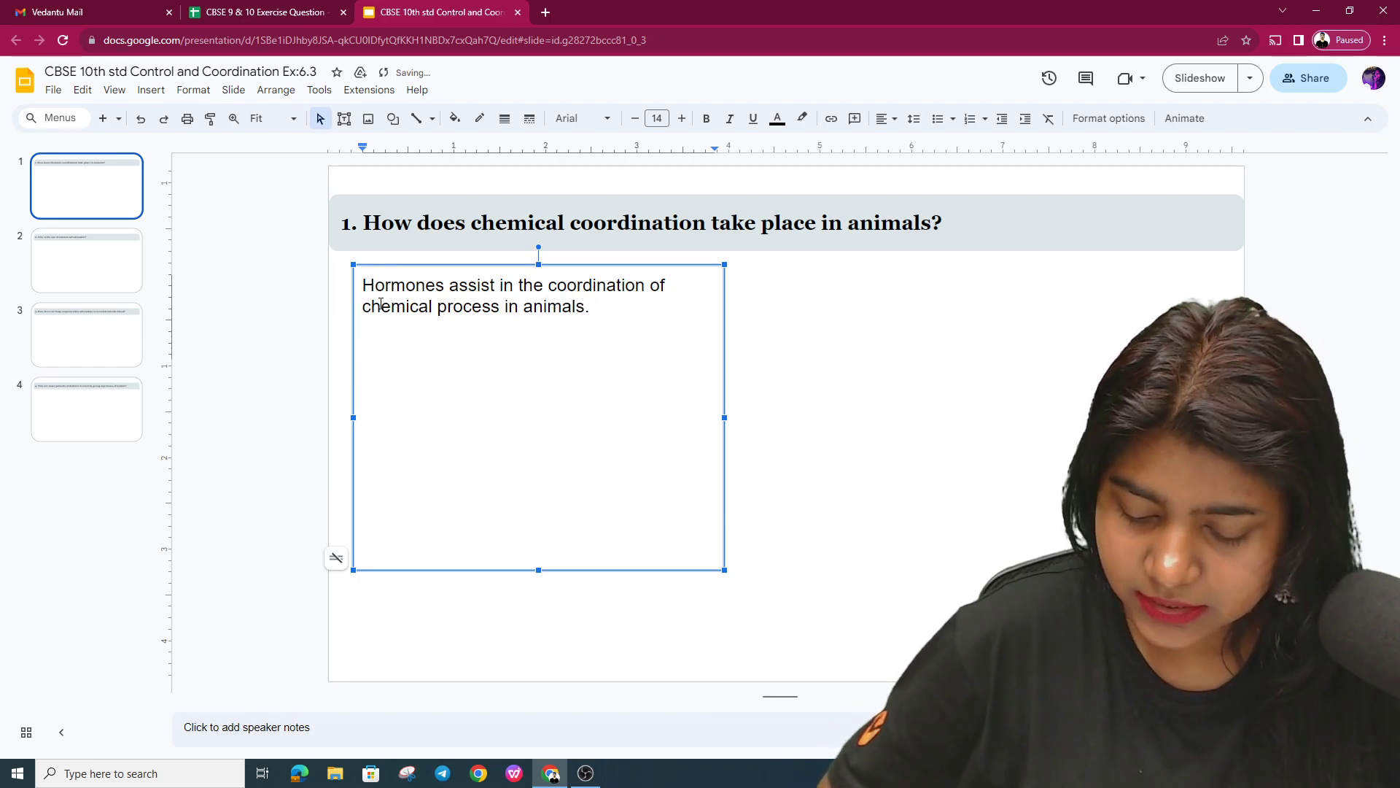
text(s )
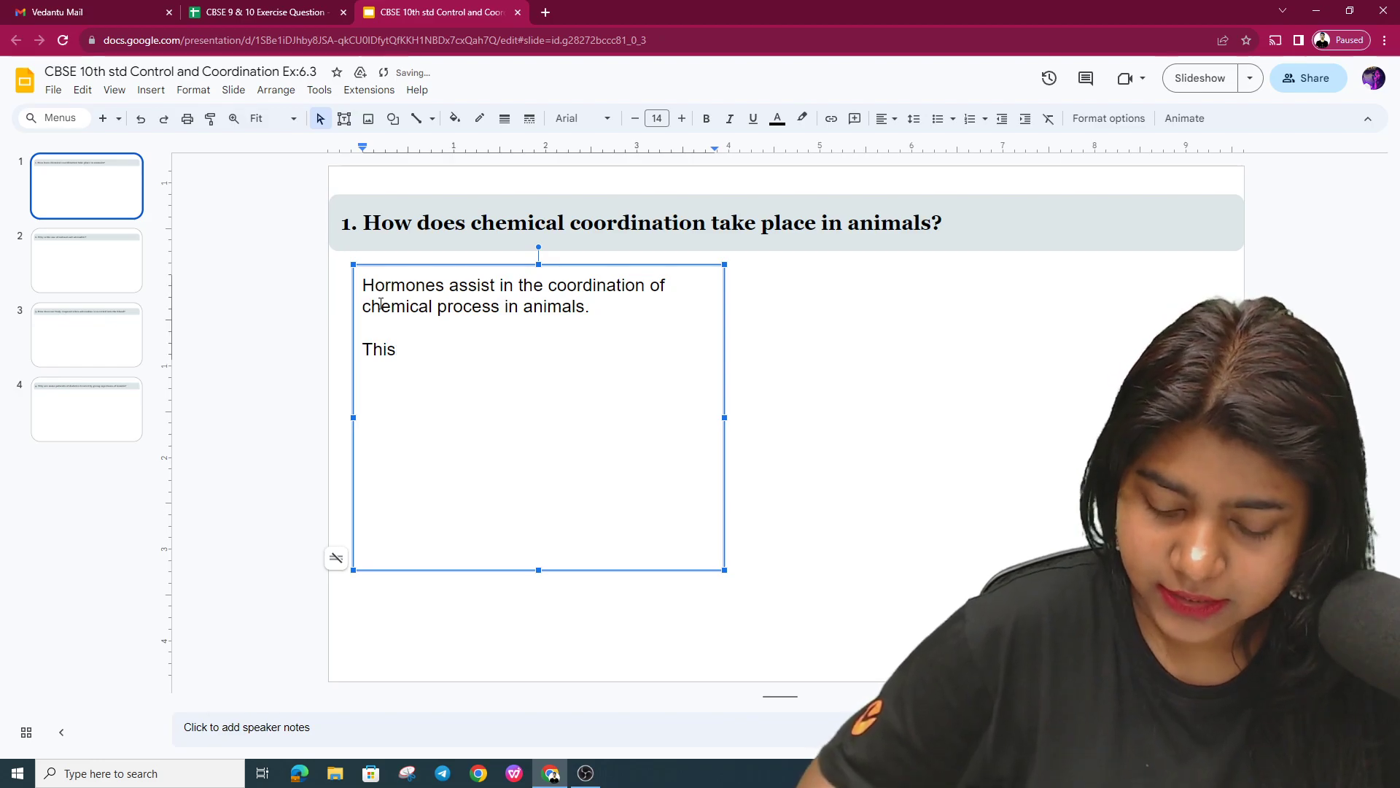
text( is contro)
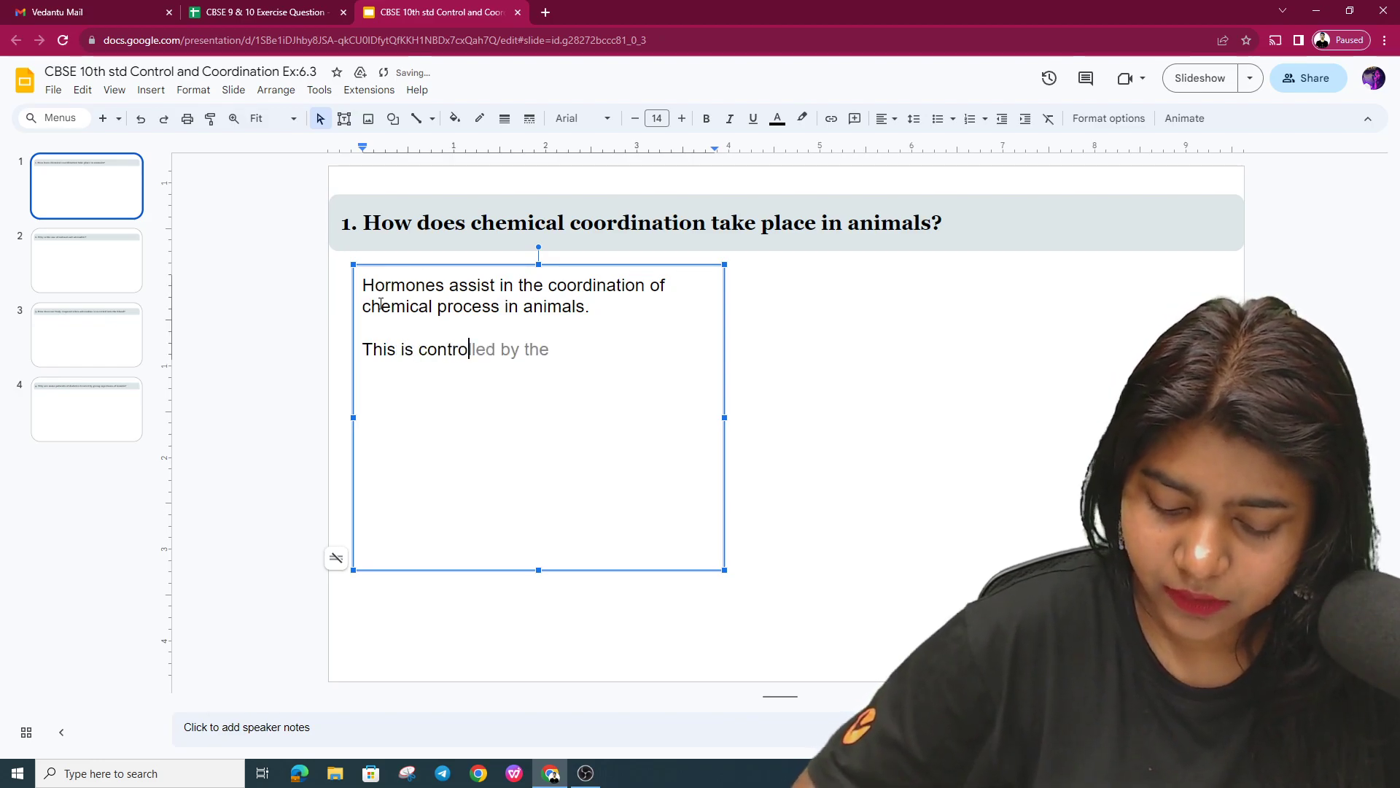
text(lled by a )
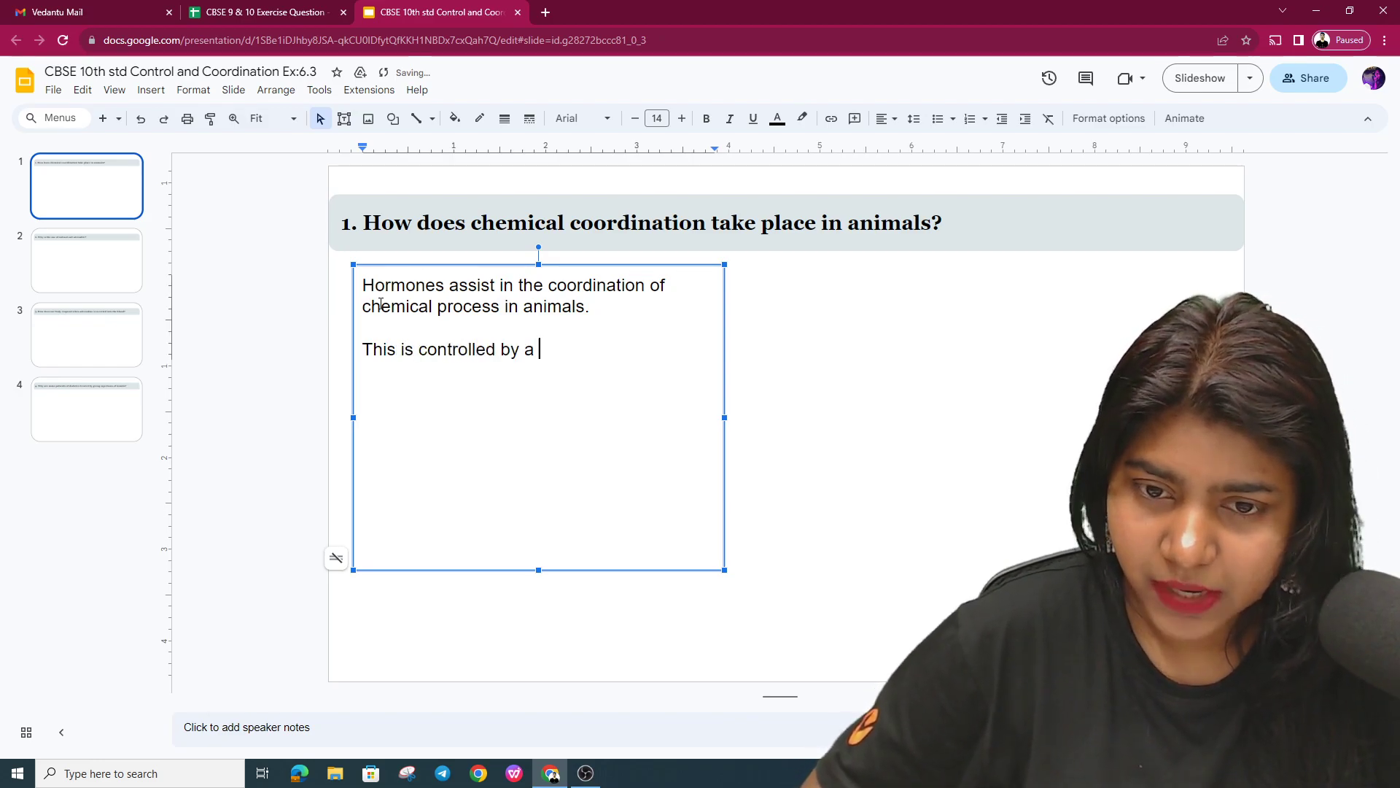
text(system called as )
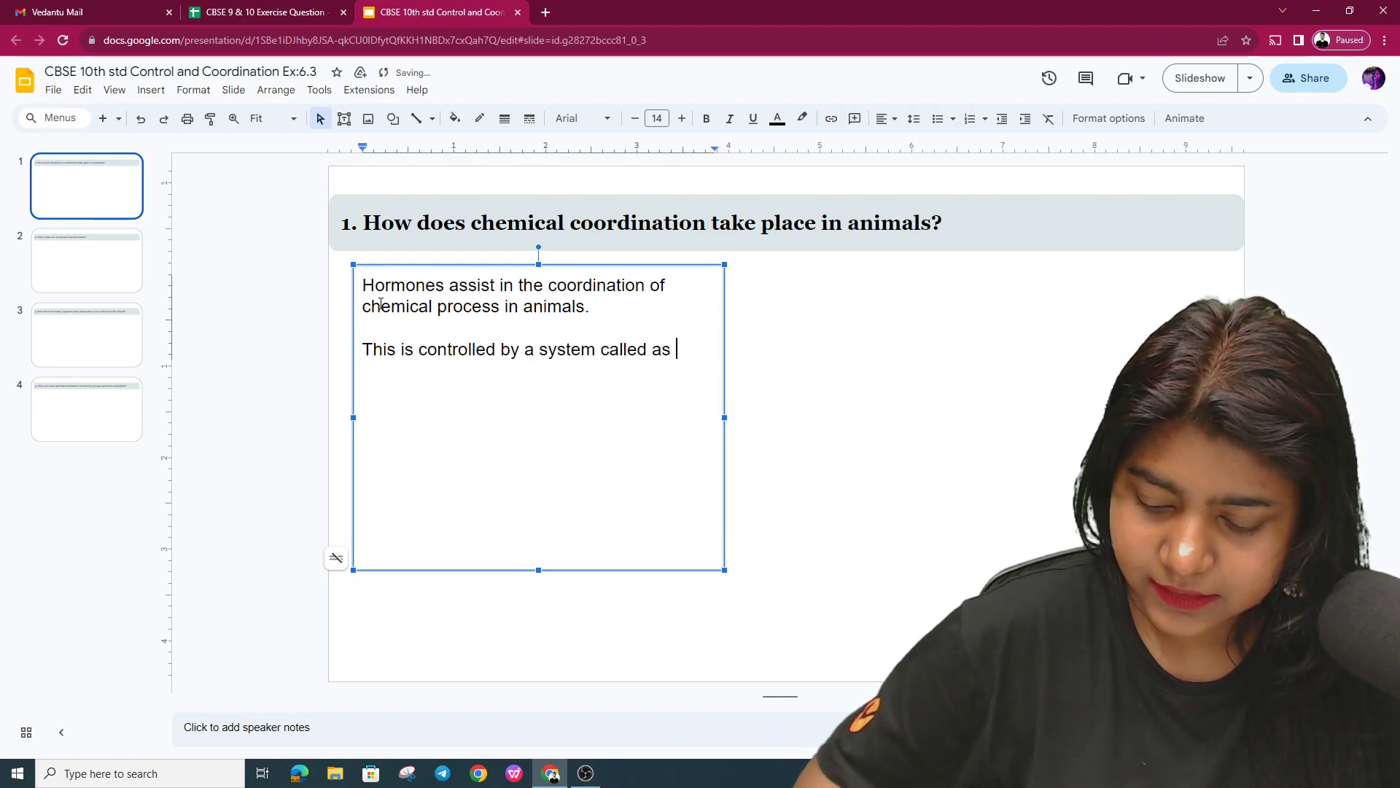
text(Endocrine S)
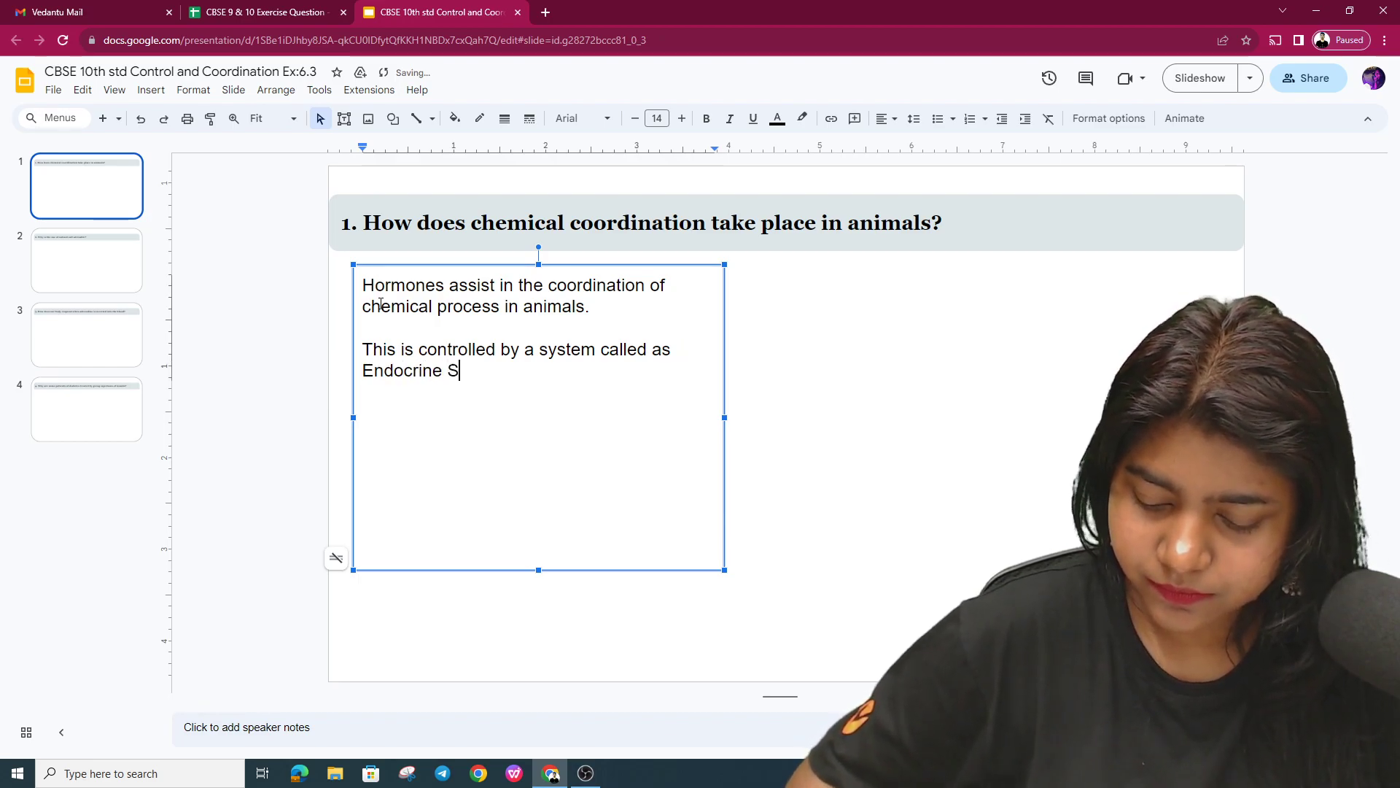
text(ystem.)
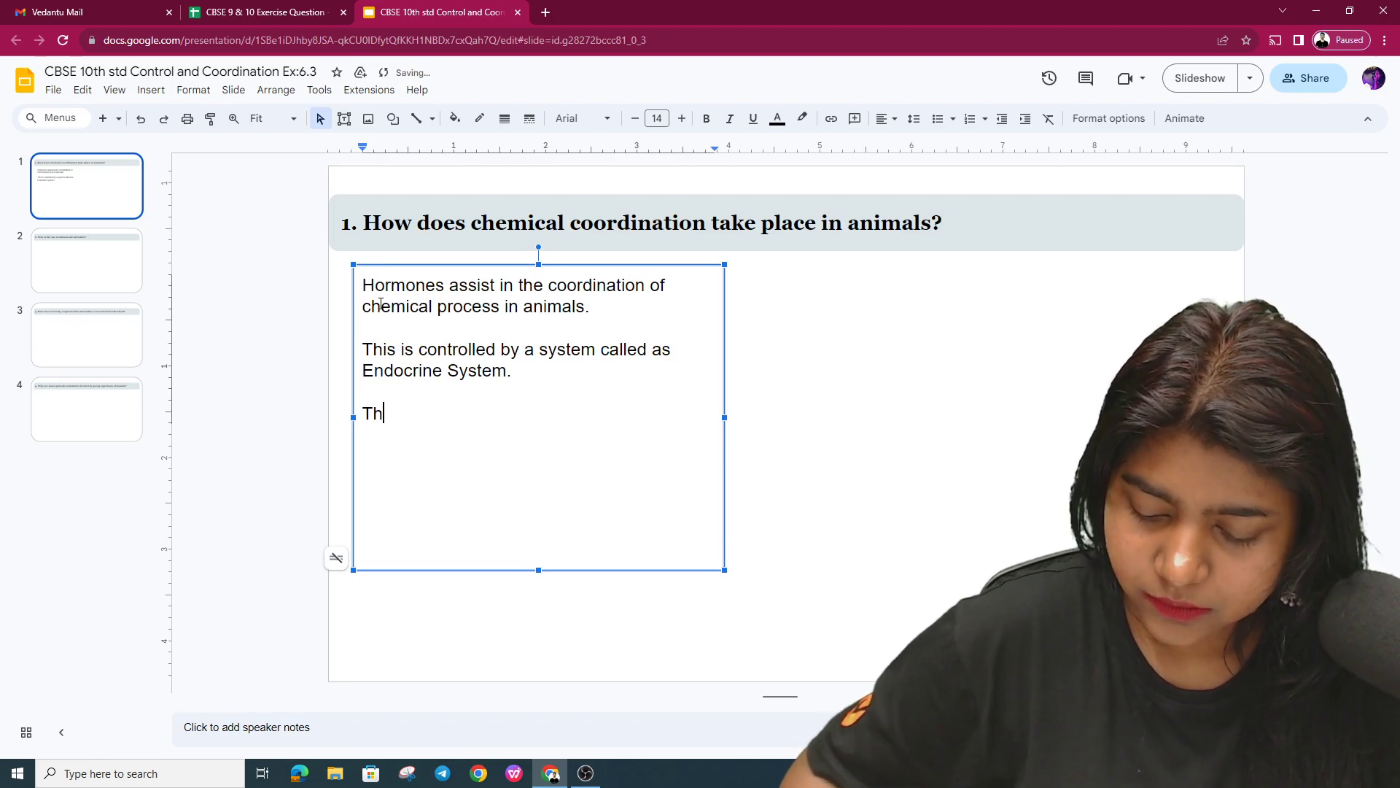
text(ese inc)
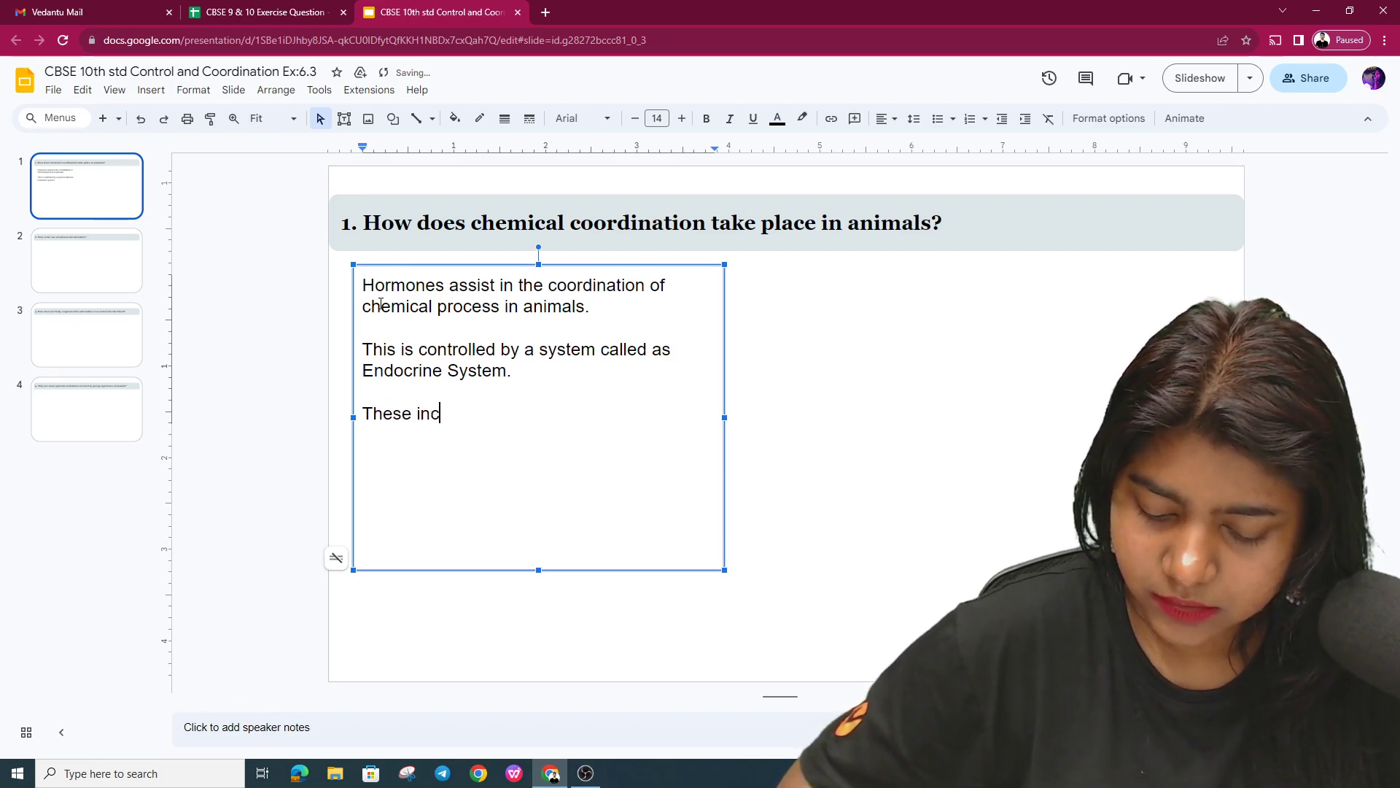
text(ludes di)
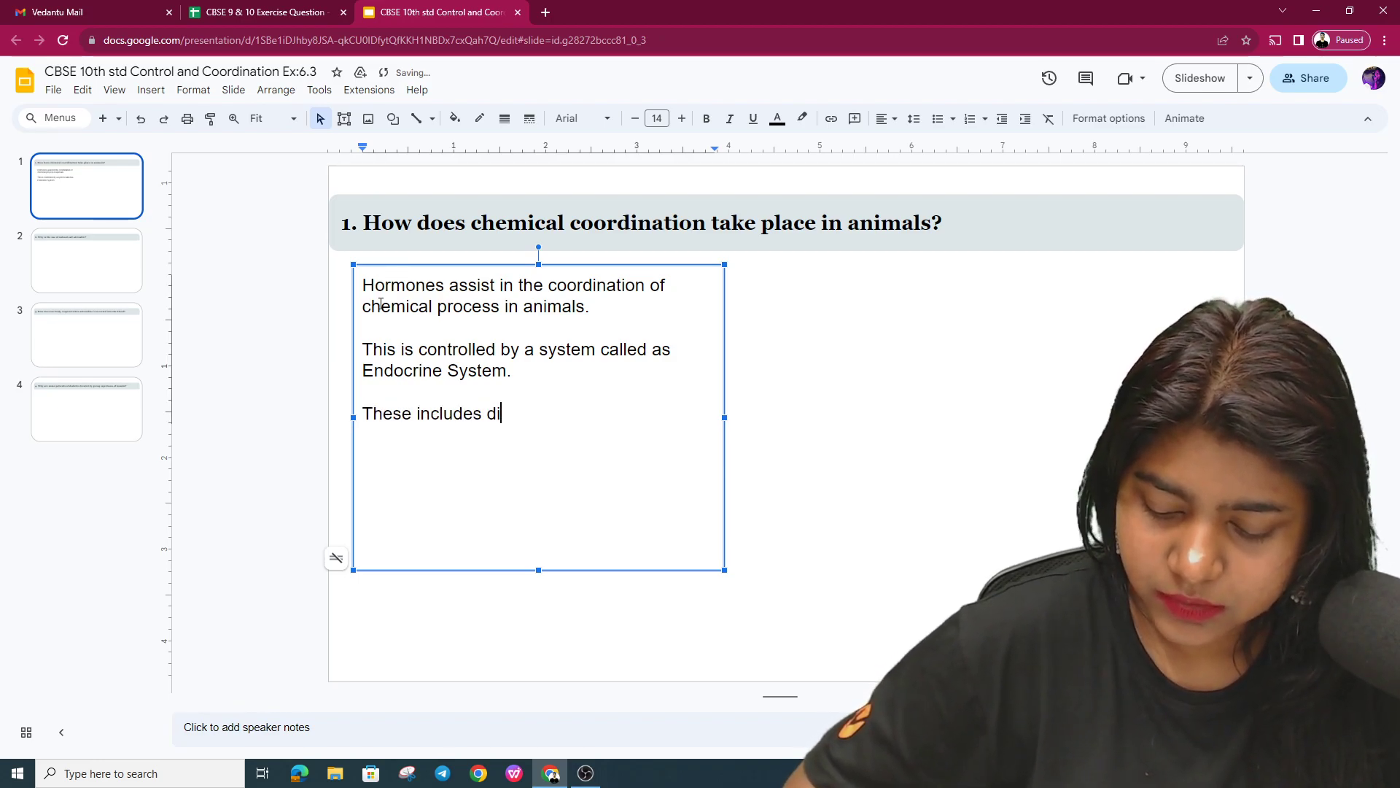
text(fferen)
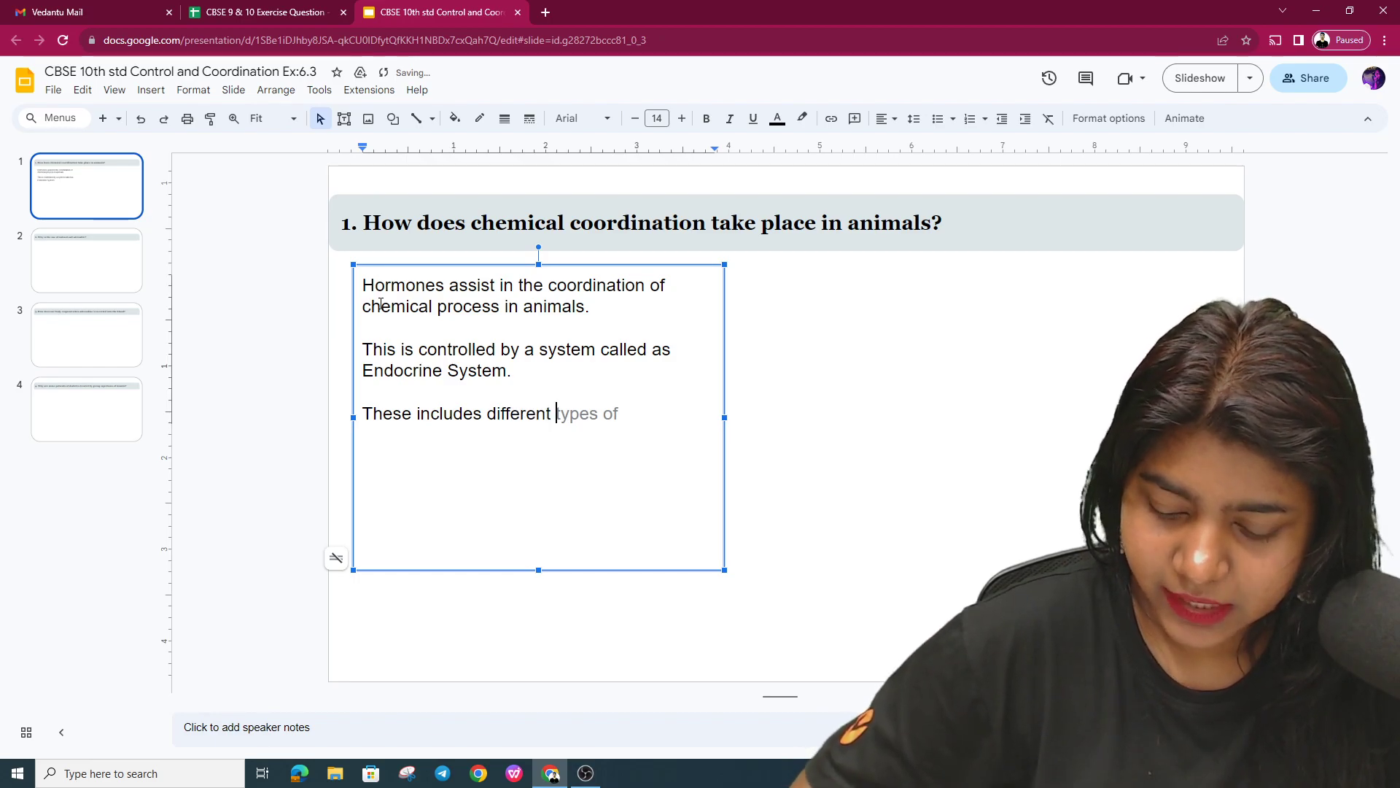
text(types of)
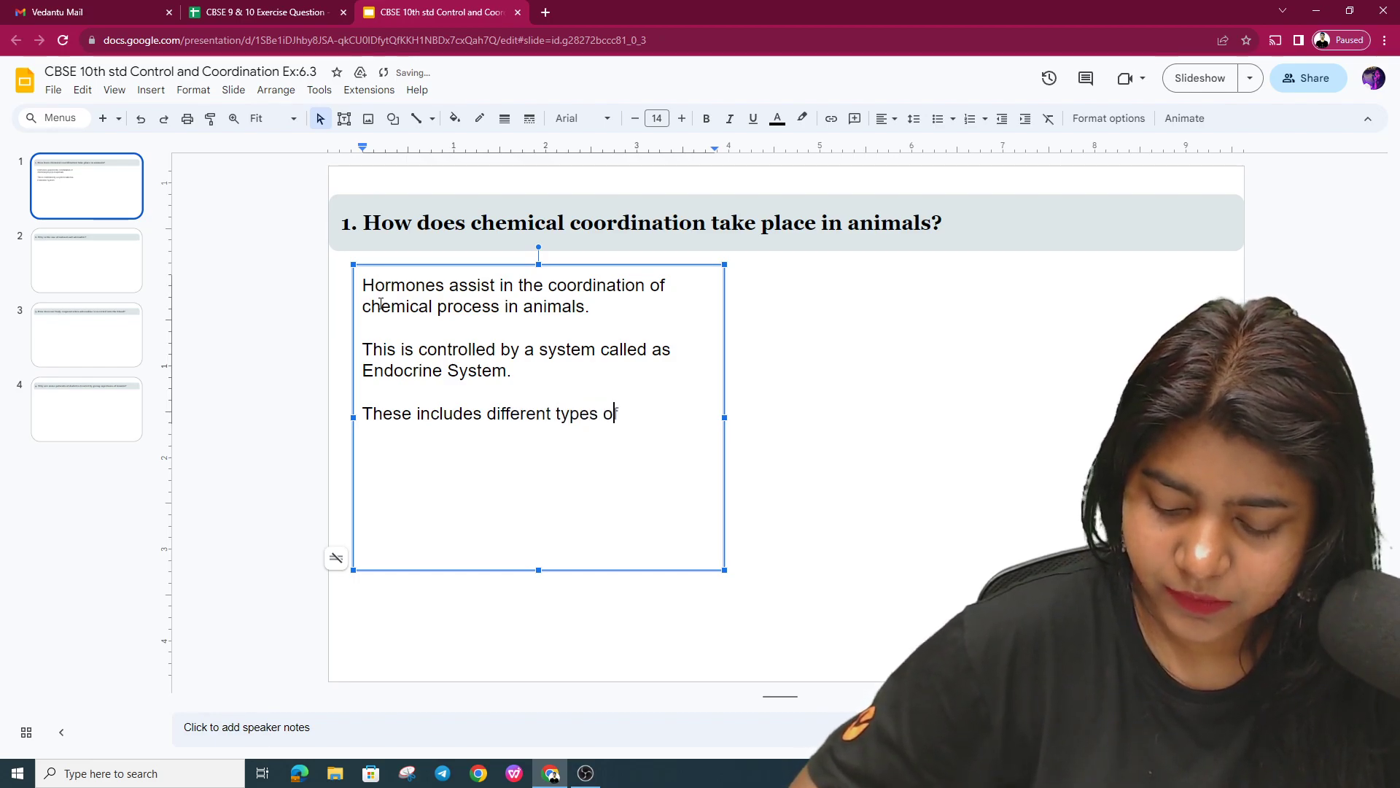
text( hormon)
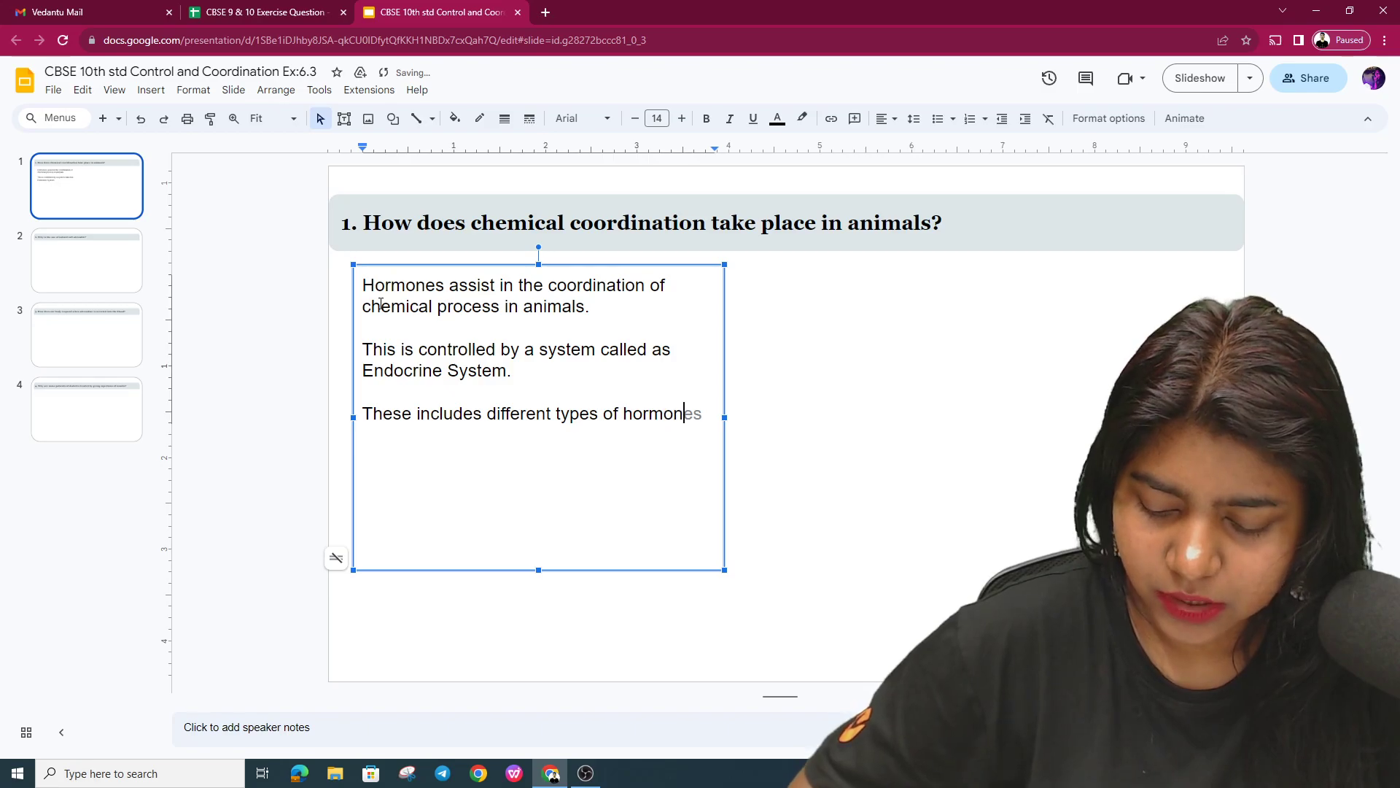
text(es like sex)
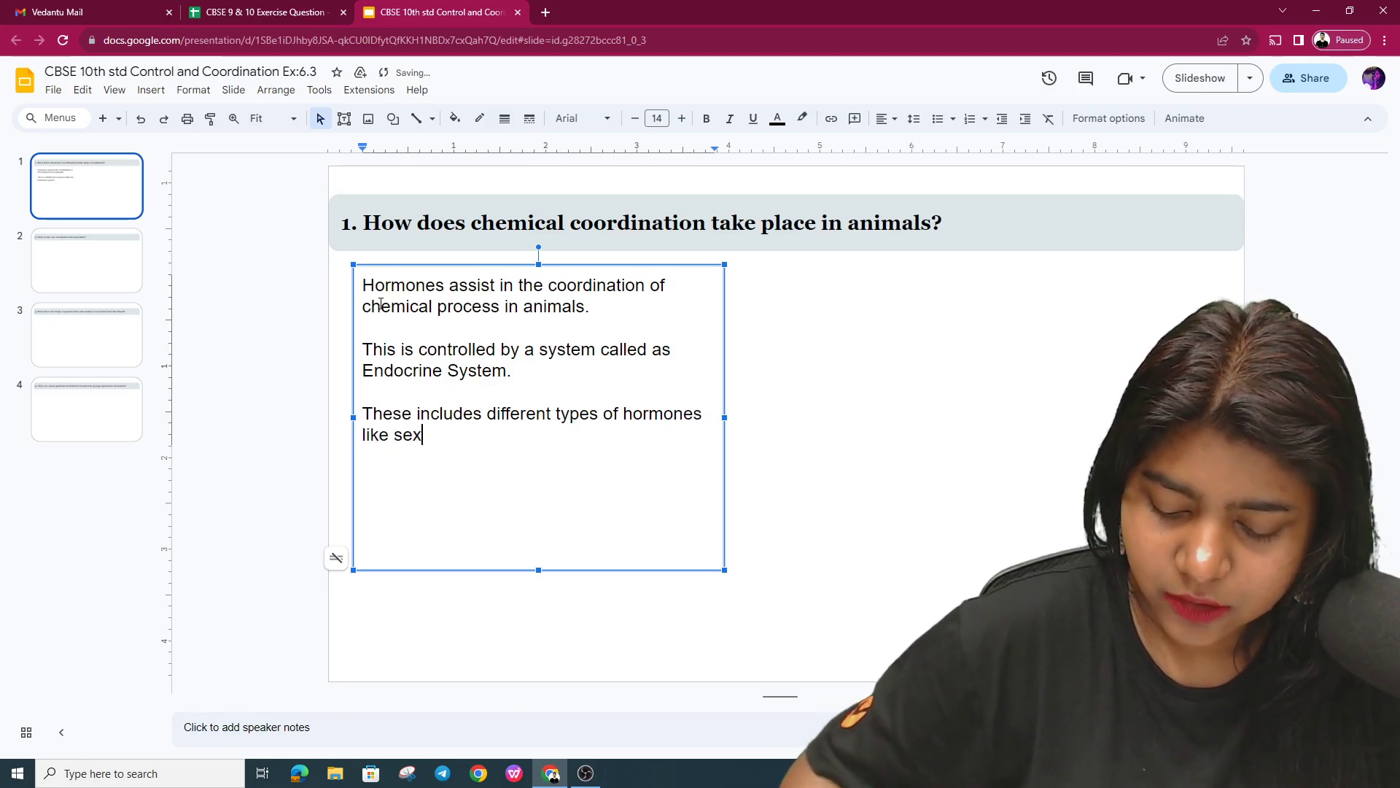
text( horm)
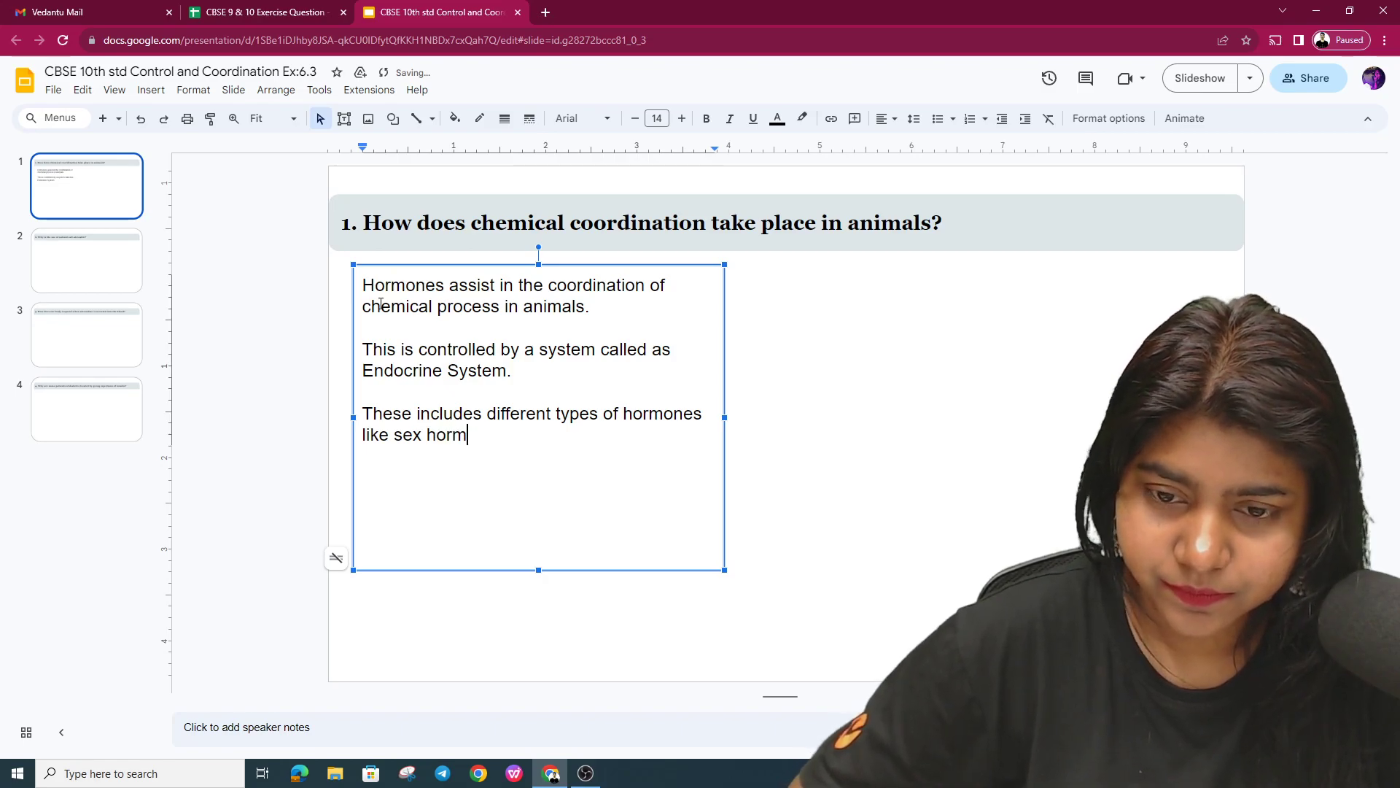
text(ones,)
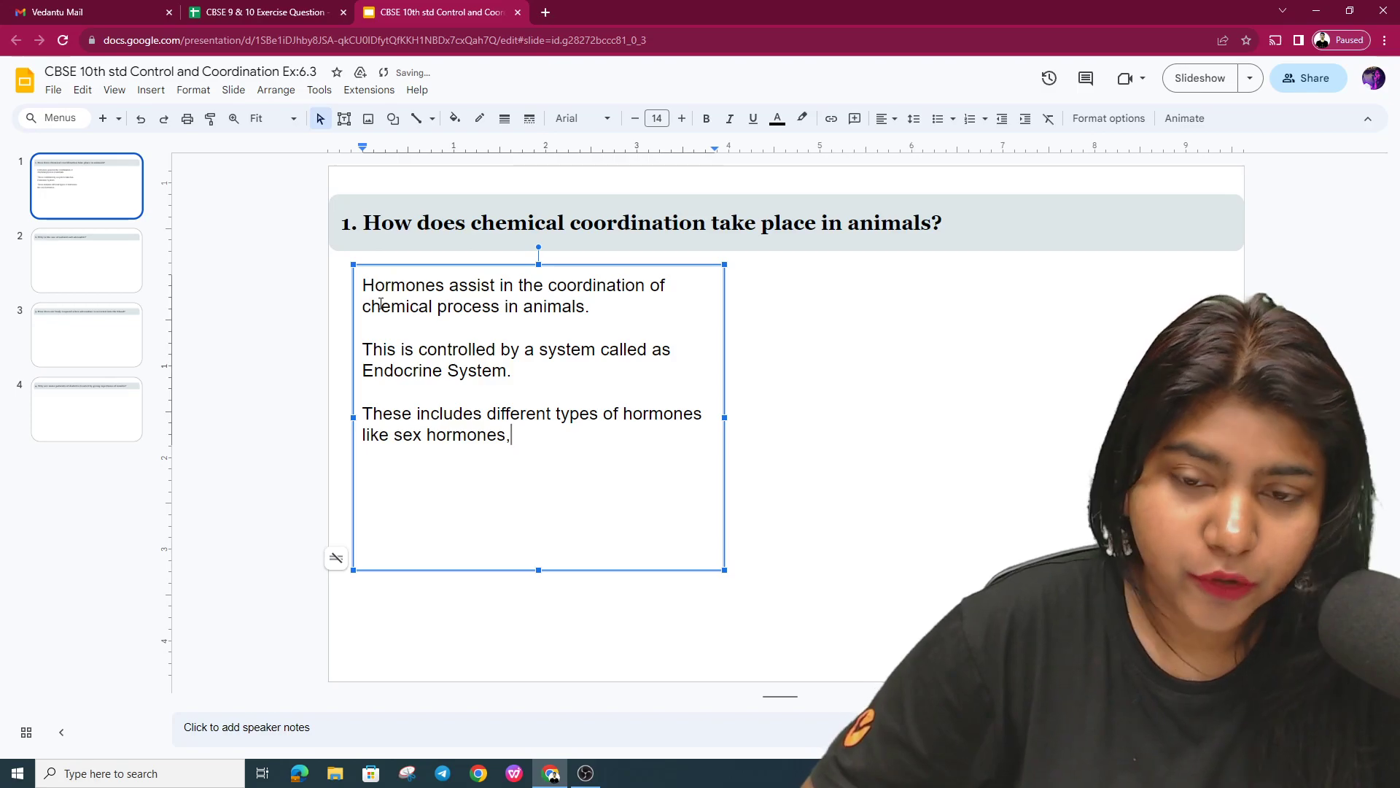
text(emergency)
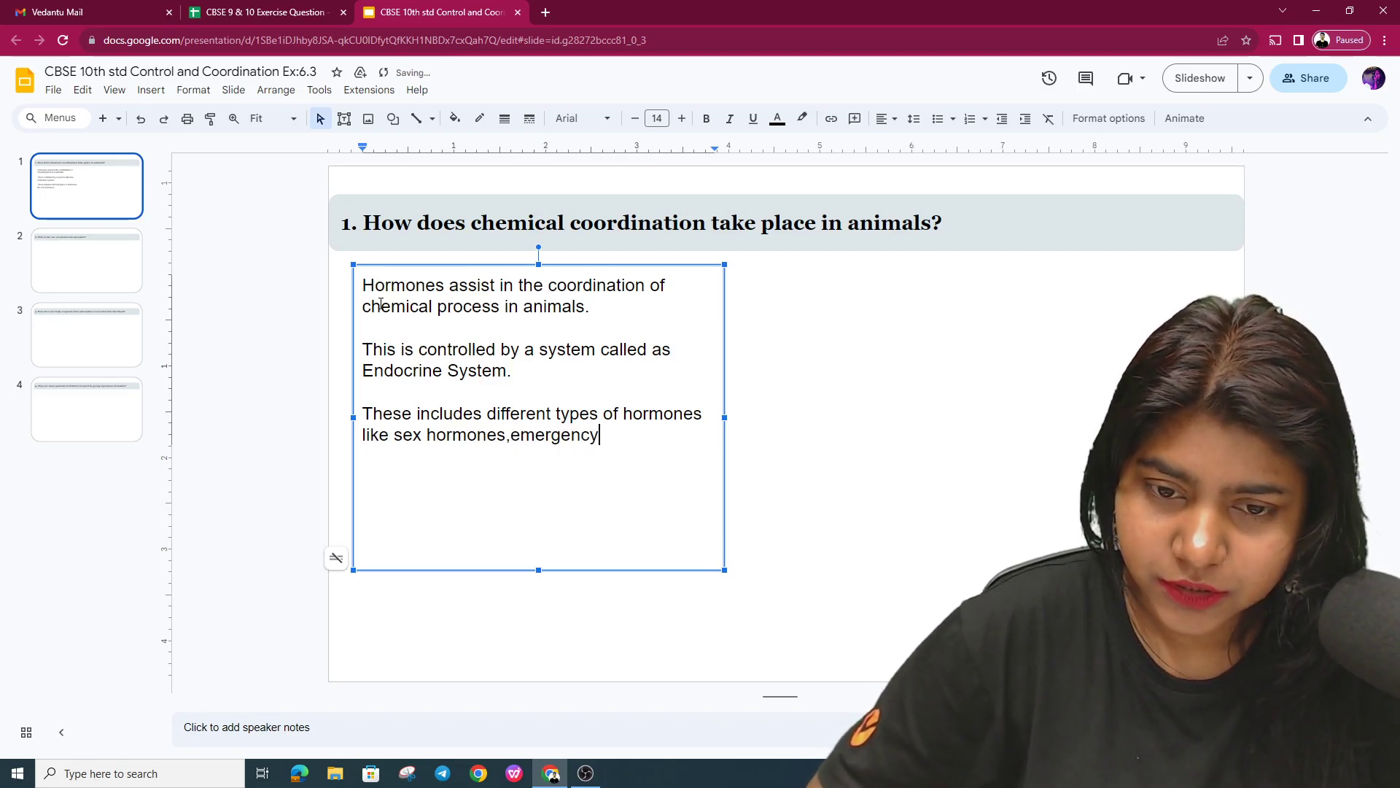
text( or)
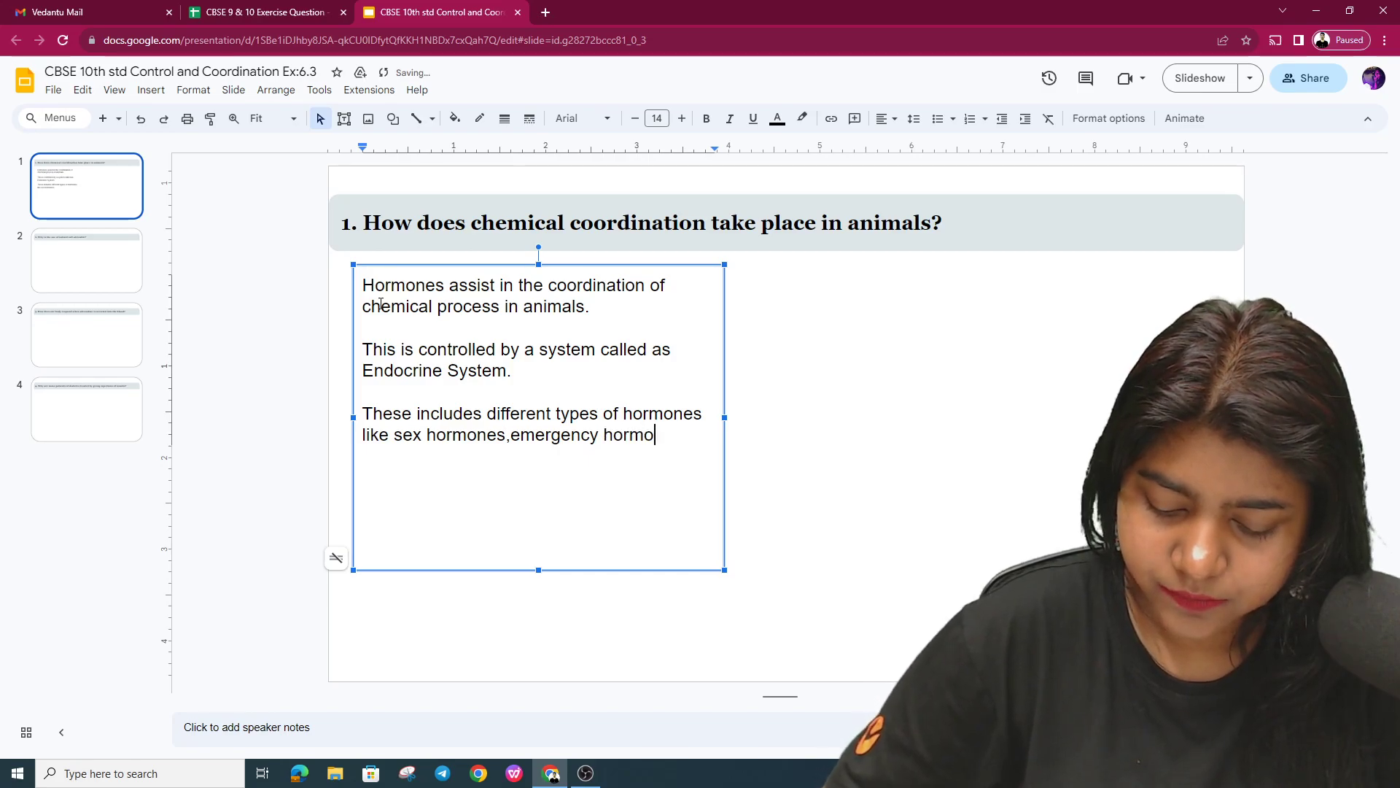
text(ne)
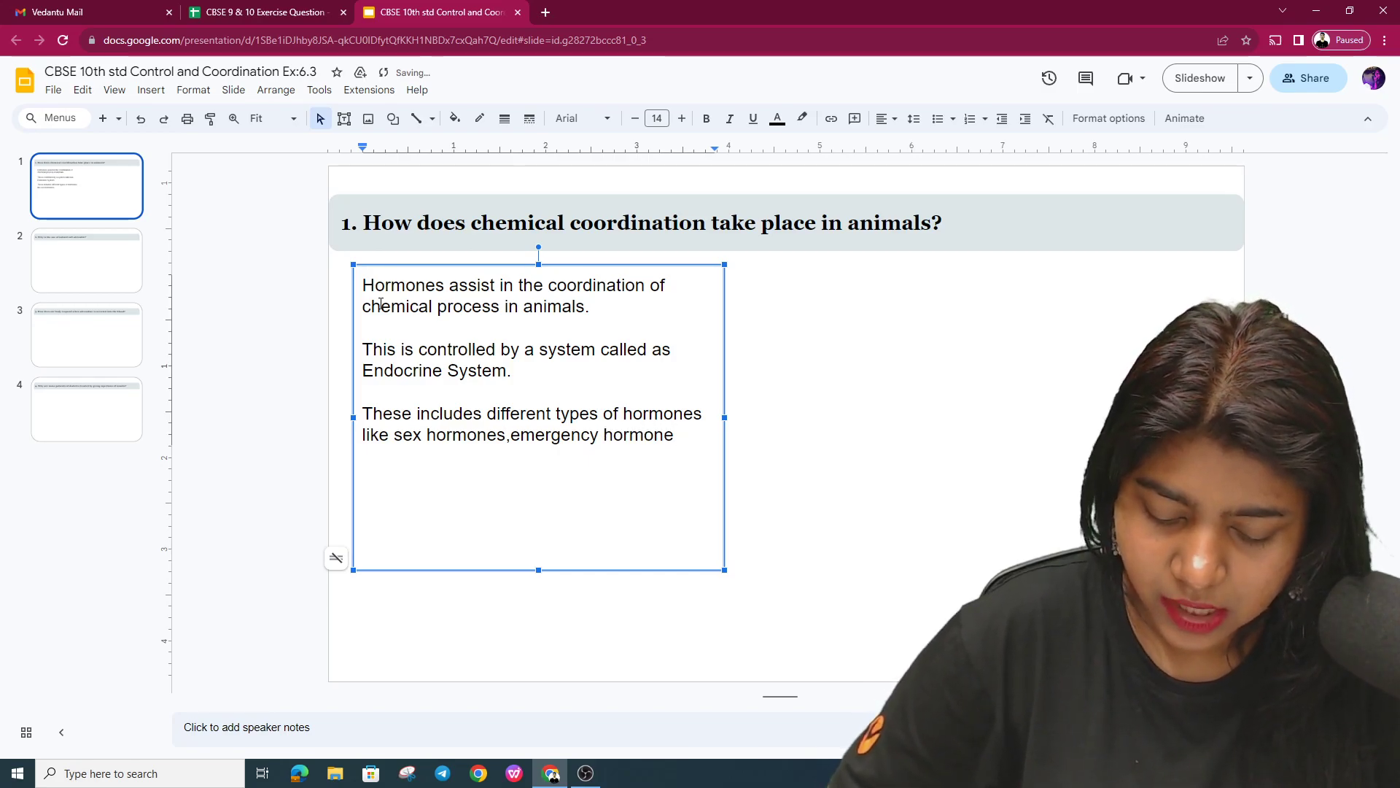
text( , )
text(gorwth hormone)
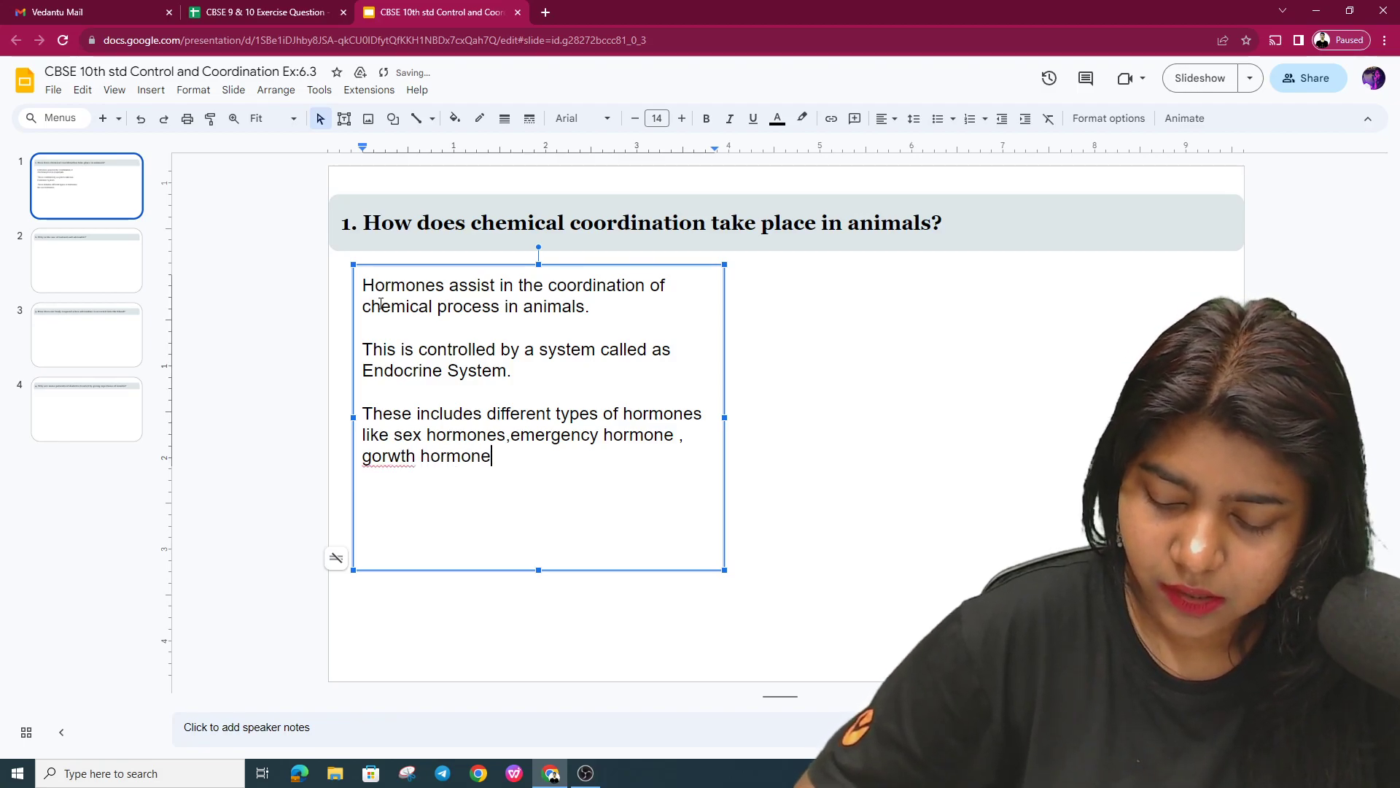
text(s )
text(etc.)
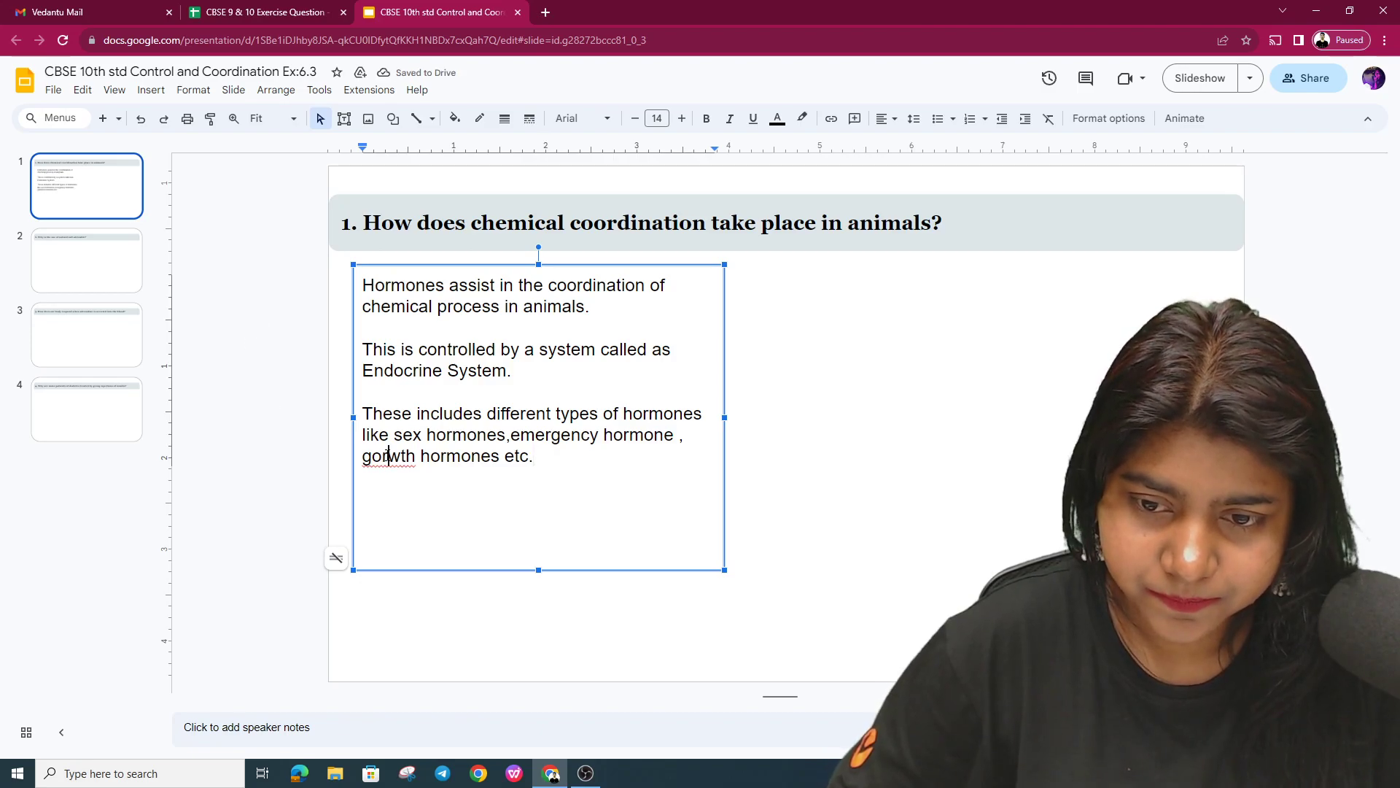
Step: Correct the misspelling 'gorwth' to 'growth' in the hormone types list
key(BackSpace)
key(BackSpace)
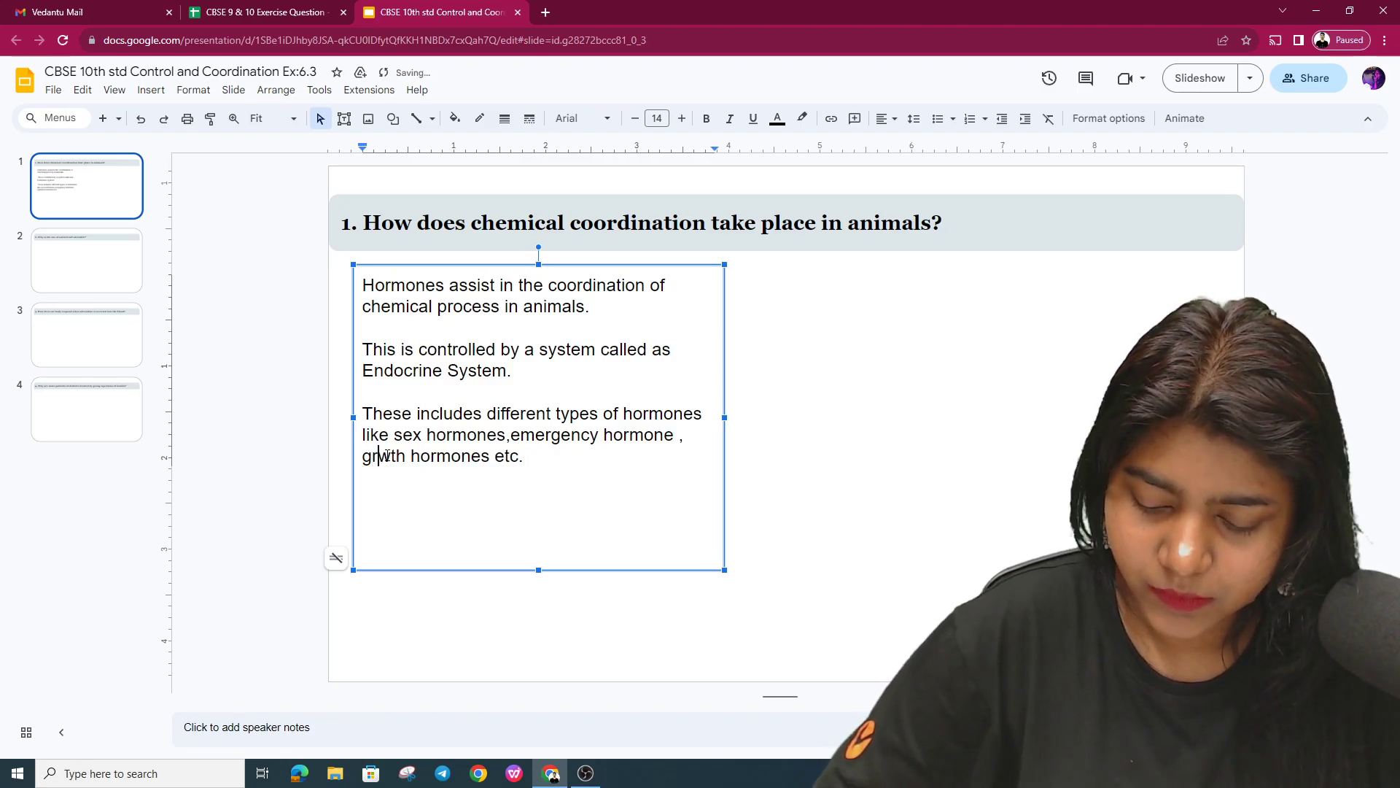
text(rowt)
key(BackSpace)
key(BackSpace)
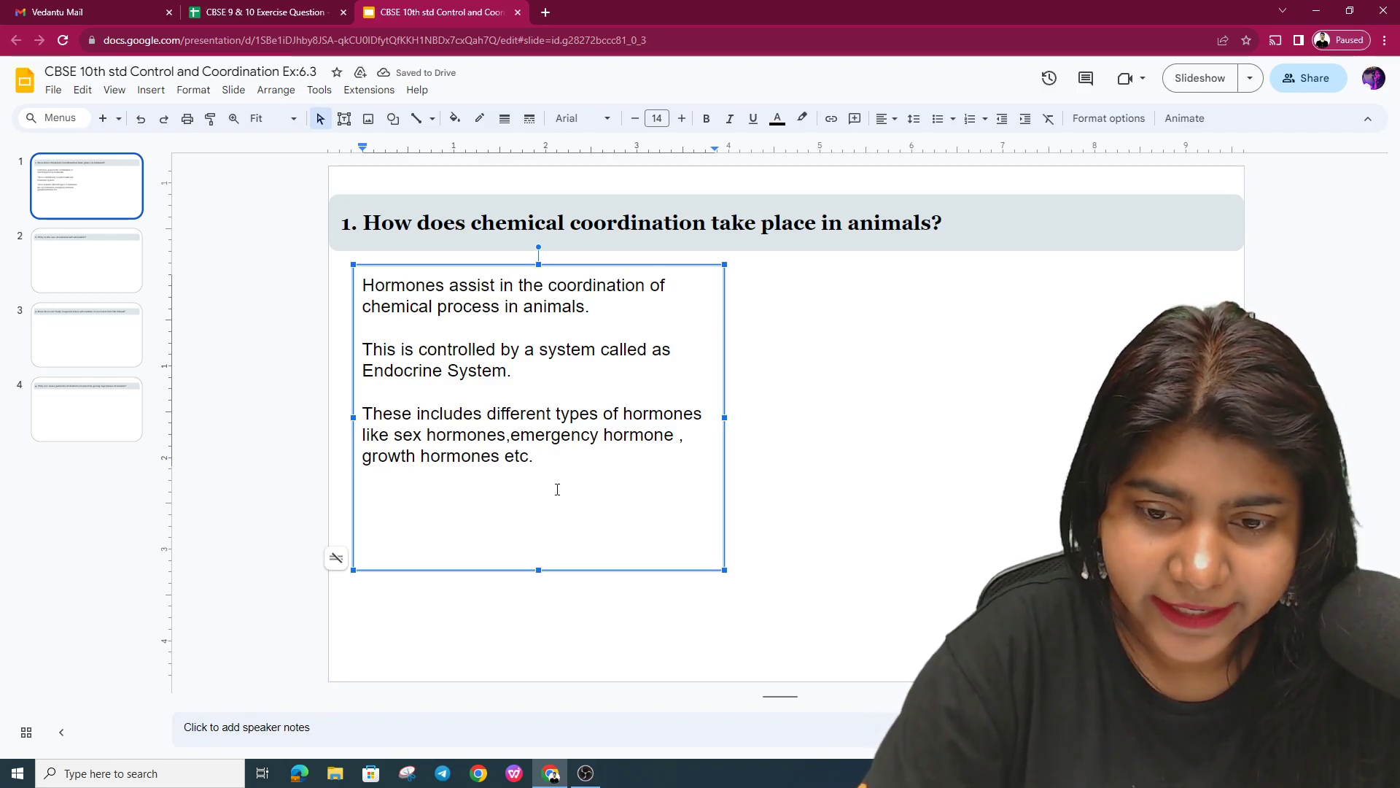
Step: Add the paragraph on hormones secreted by blood and transported to body parts, fixing typos
key(Return)
key(Return)
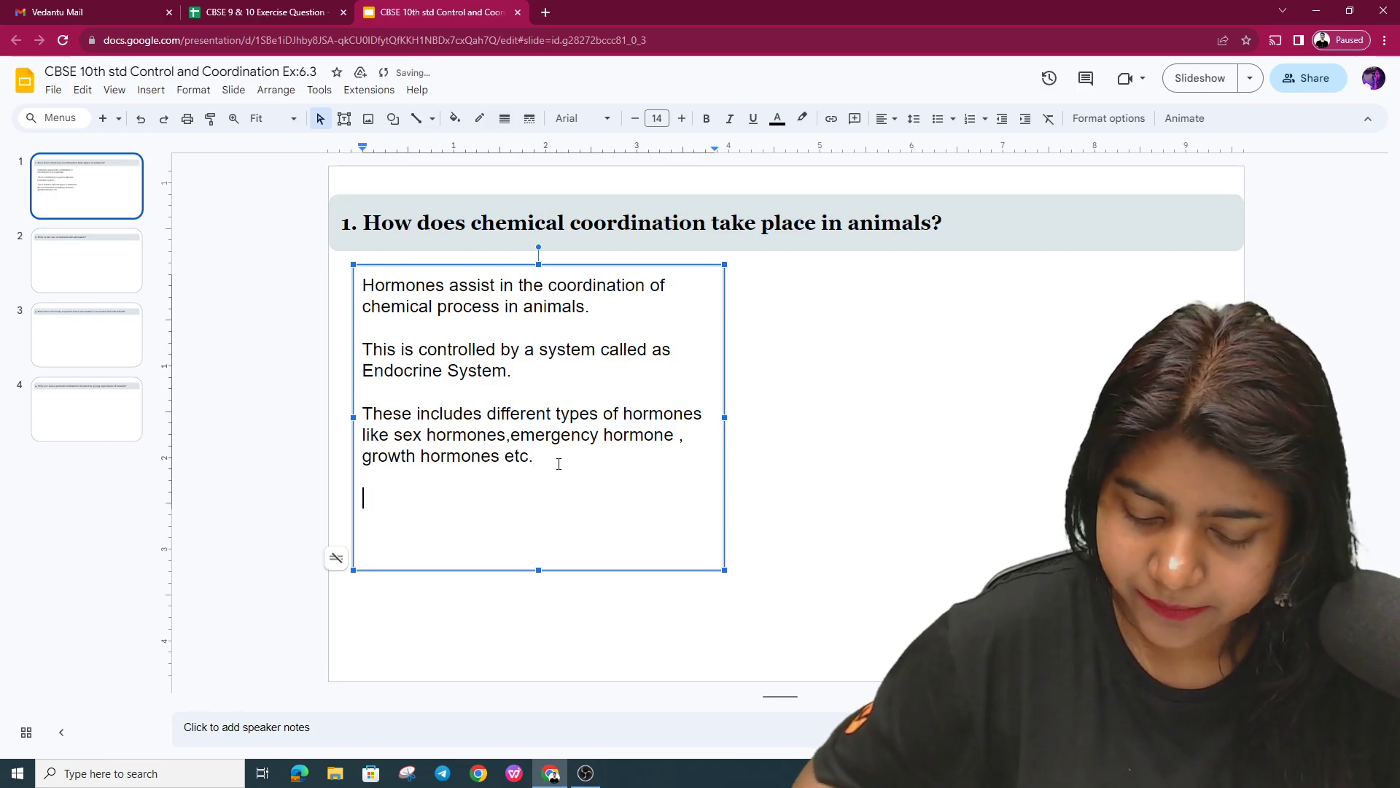
text(It is immedi)
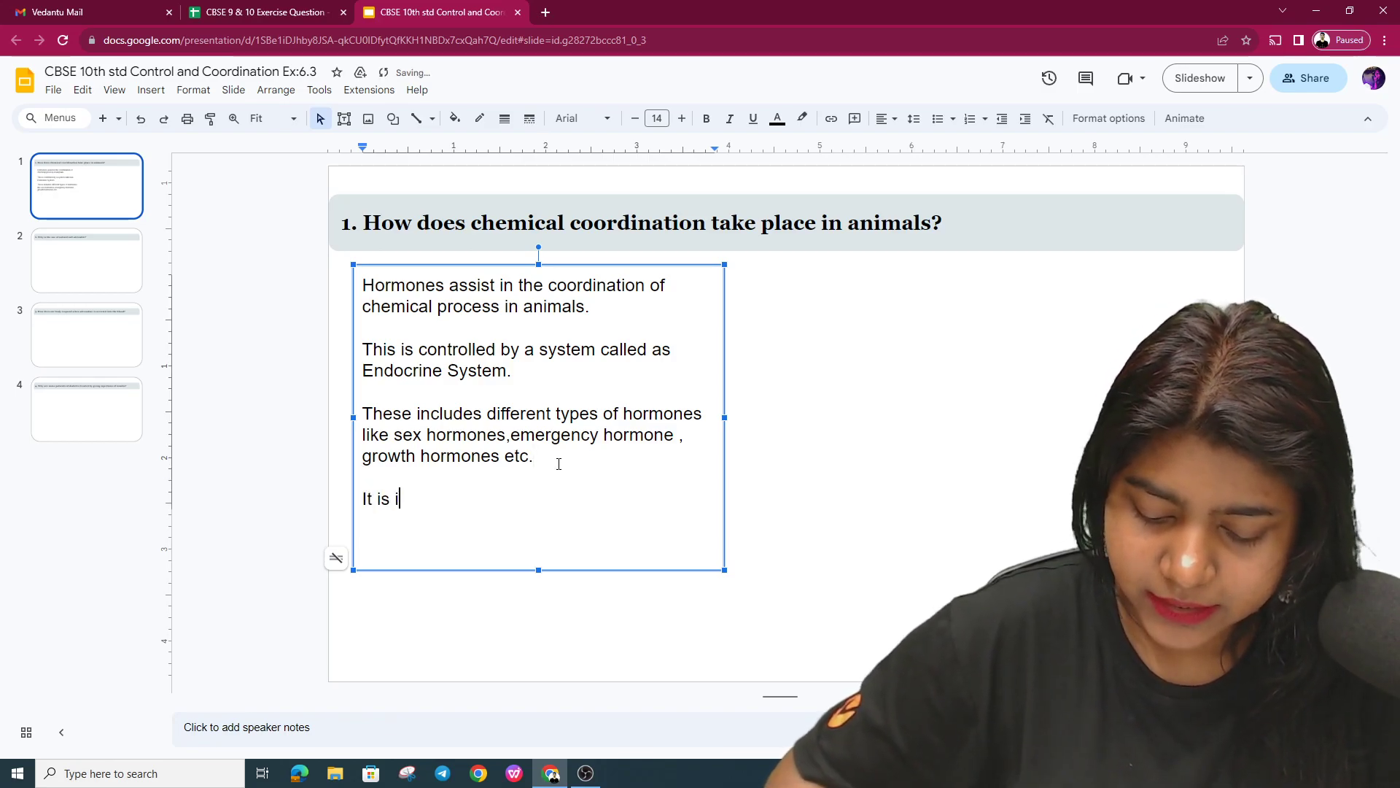
text(atel)
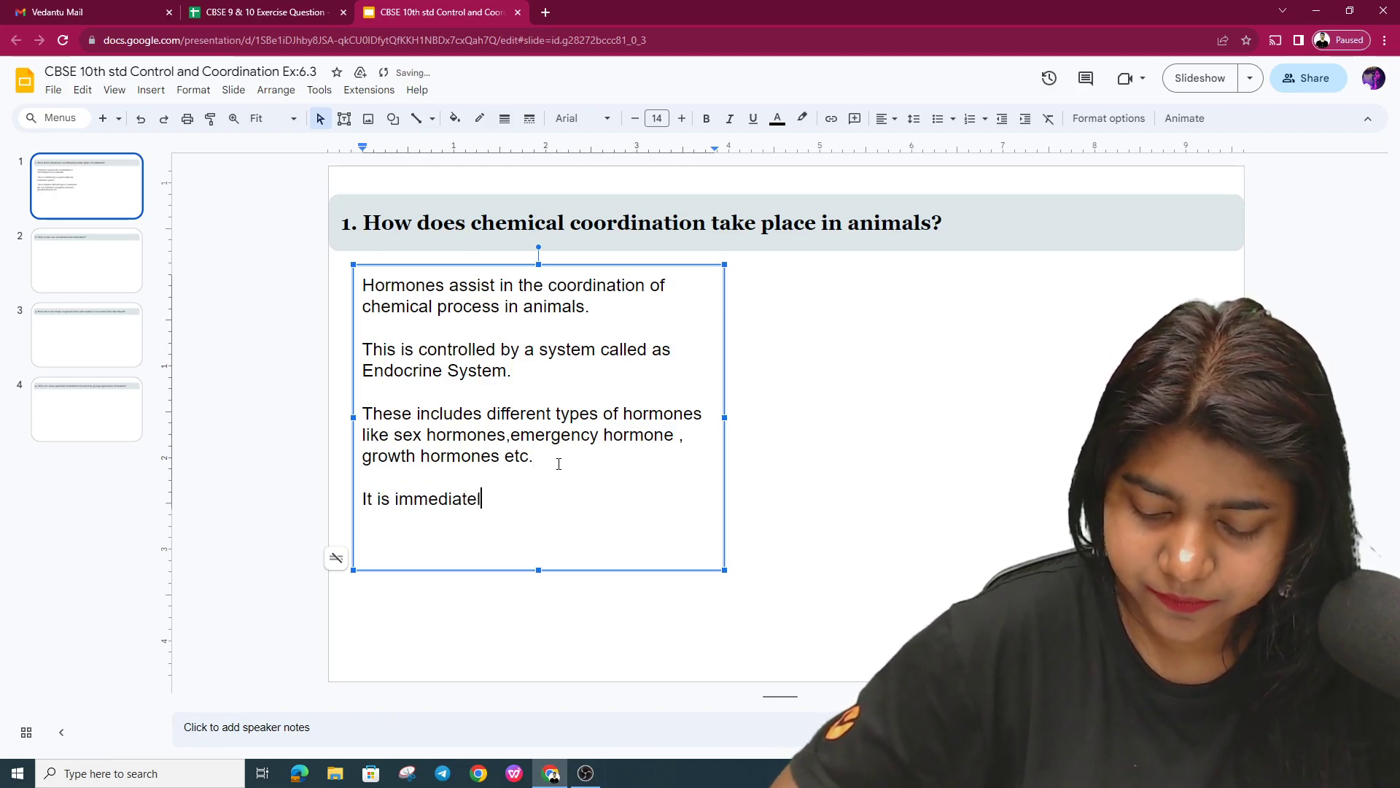
text(y secret)
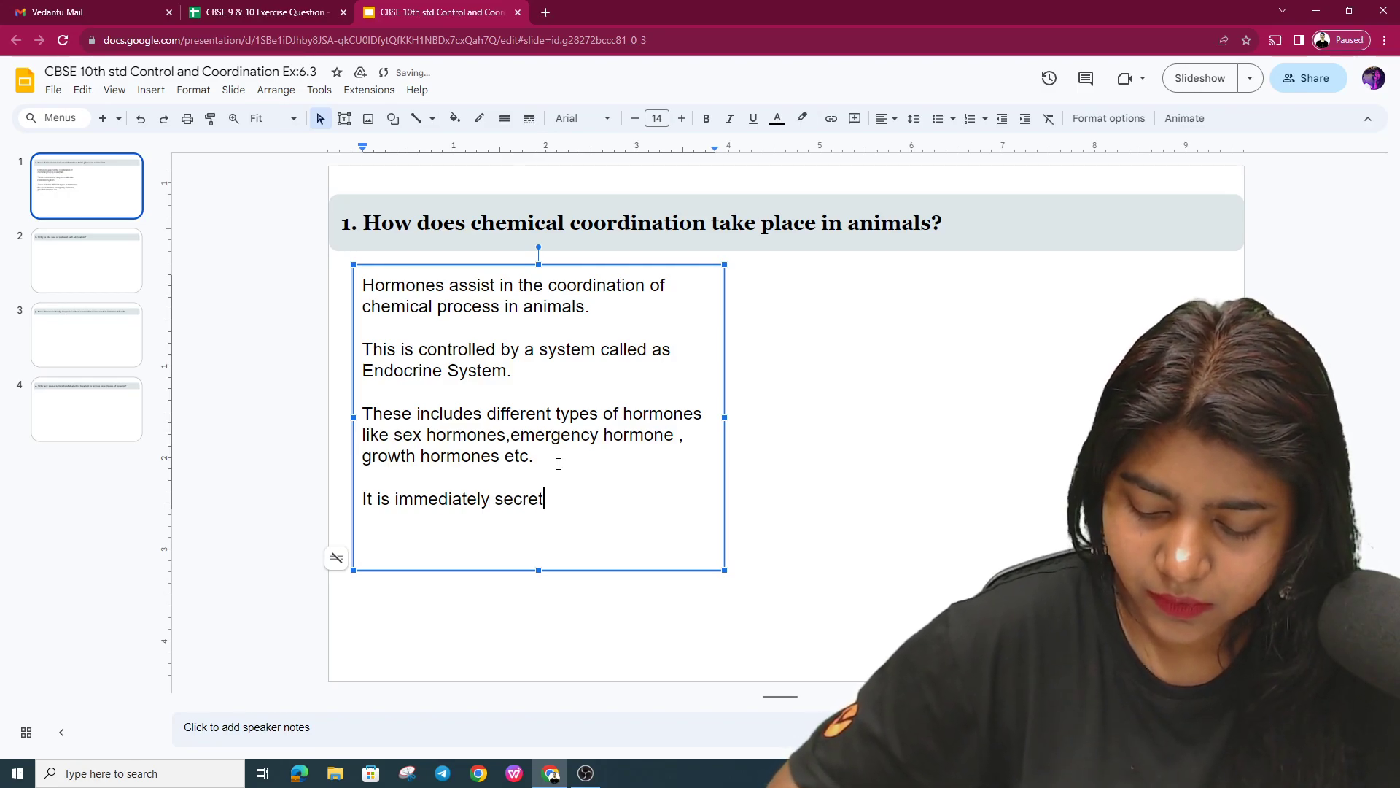
text(ed by bl)
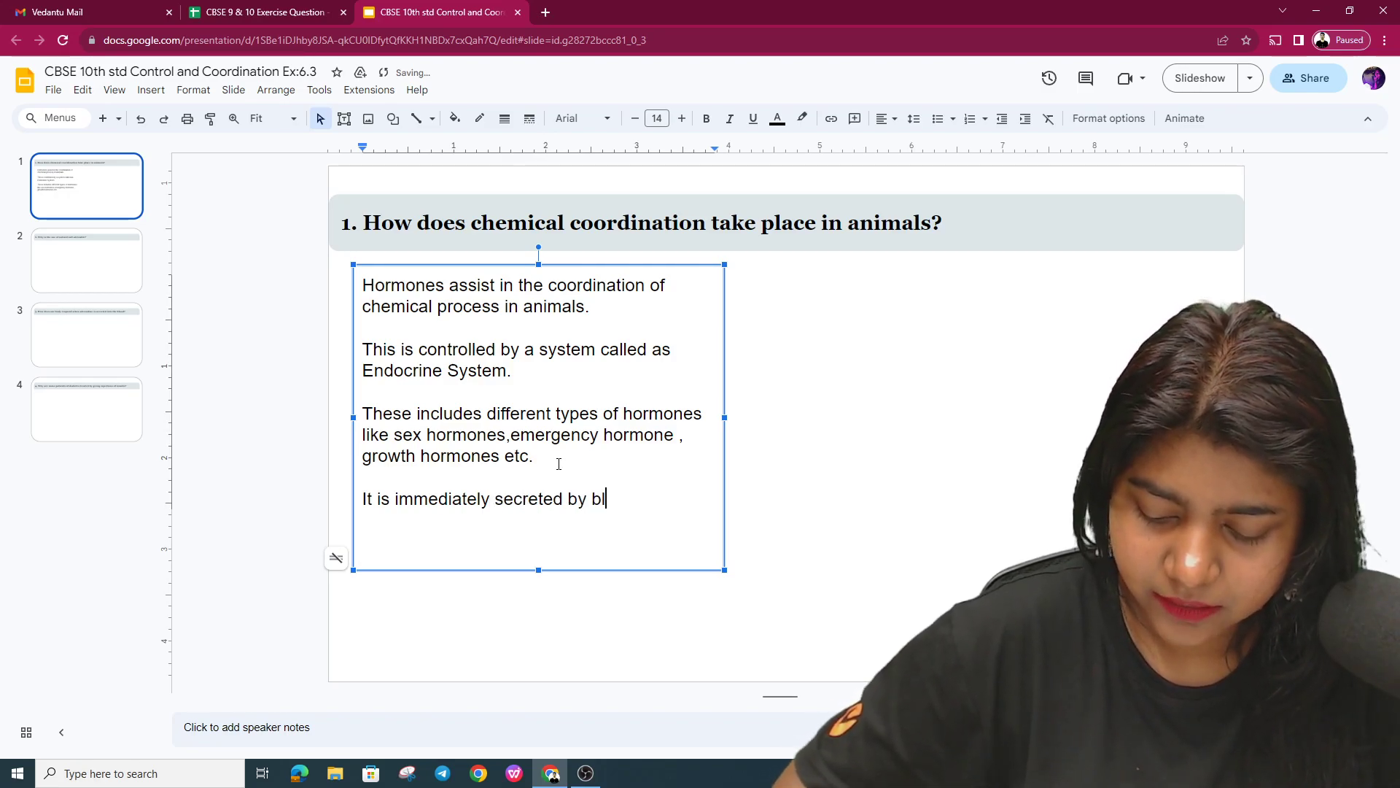
text(ood )
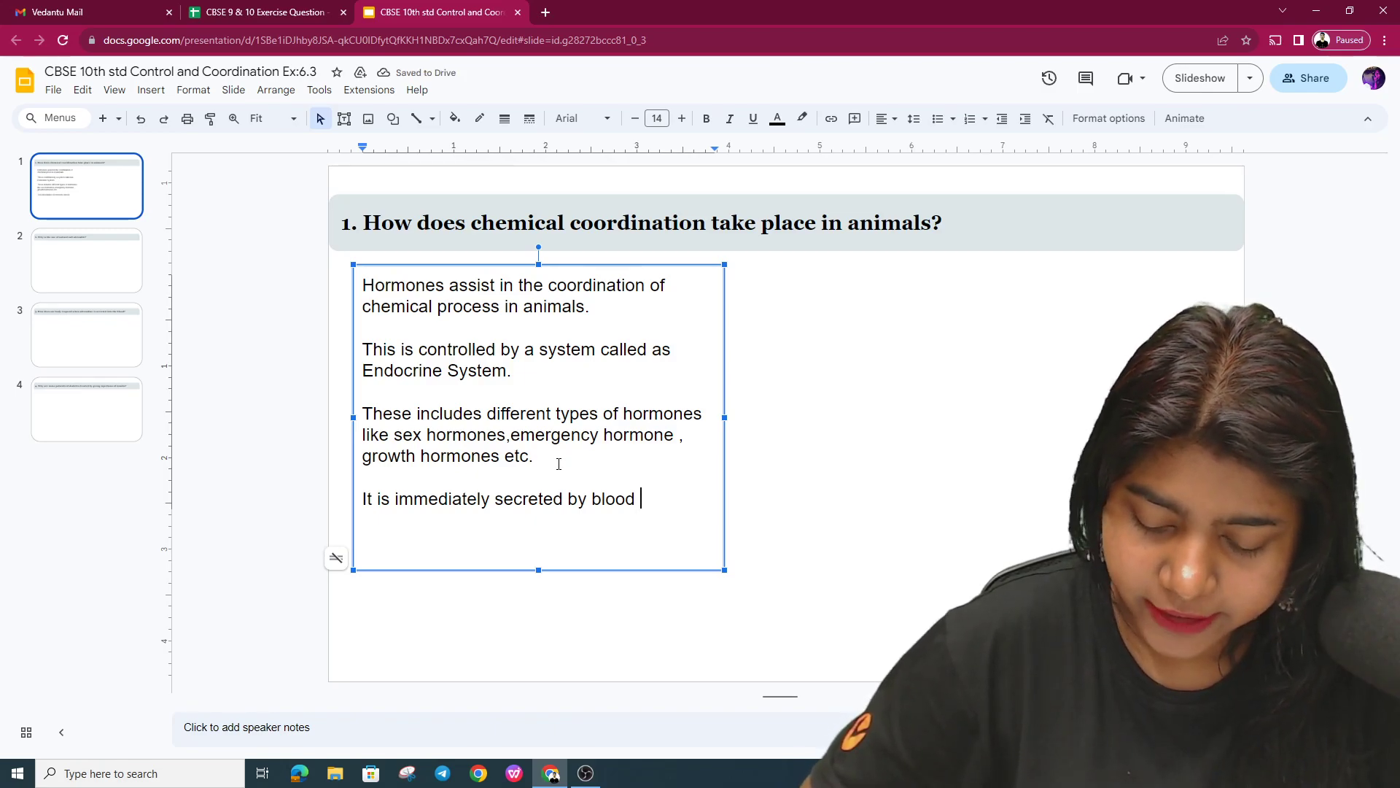
text(& tr)
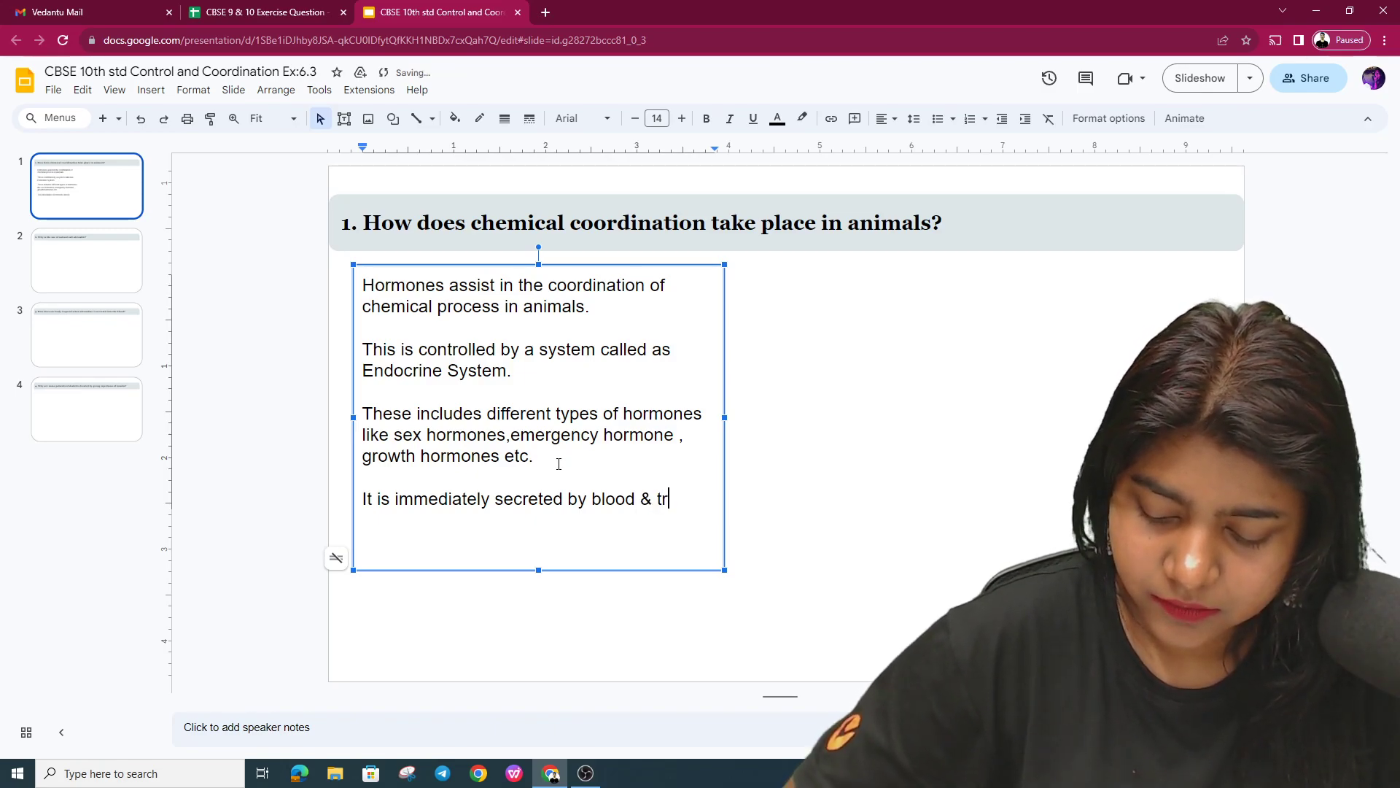
text(anspoorted)
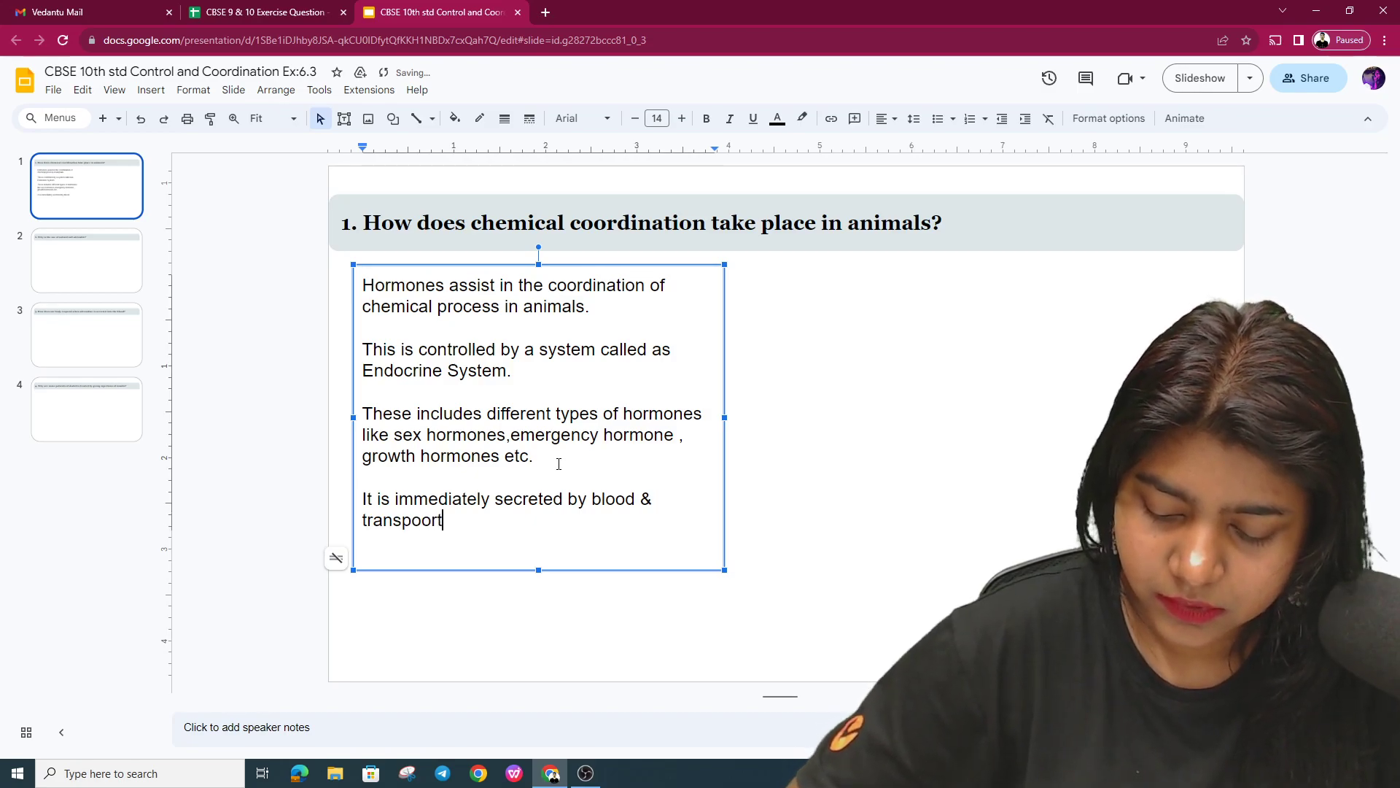
text( to)
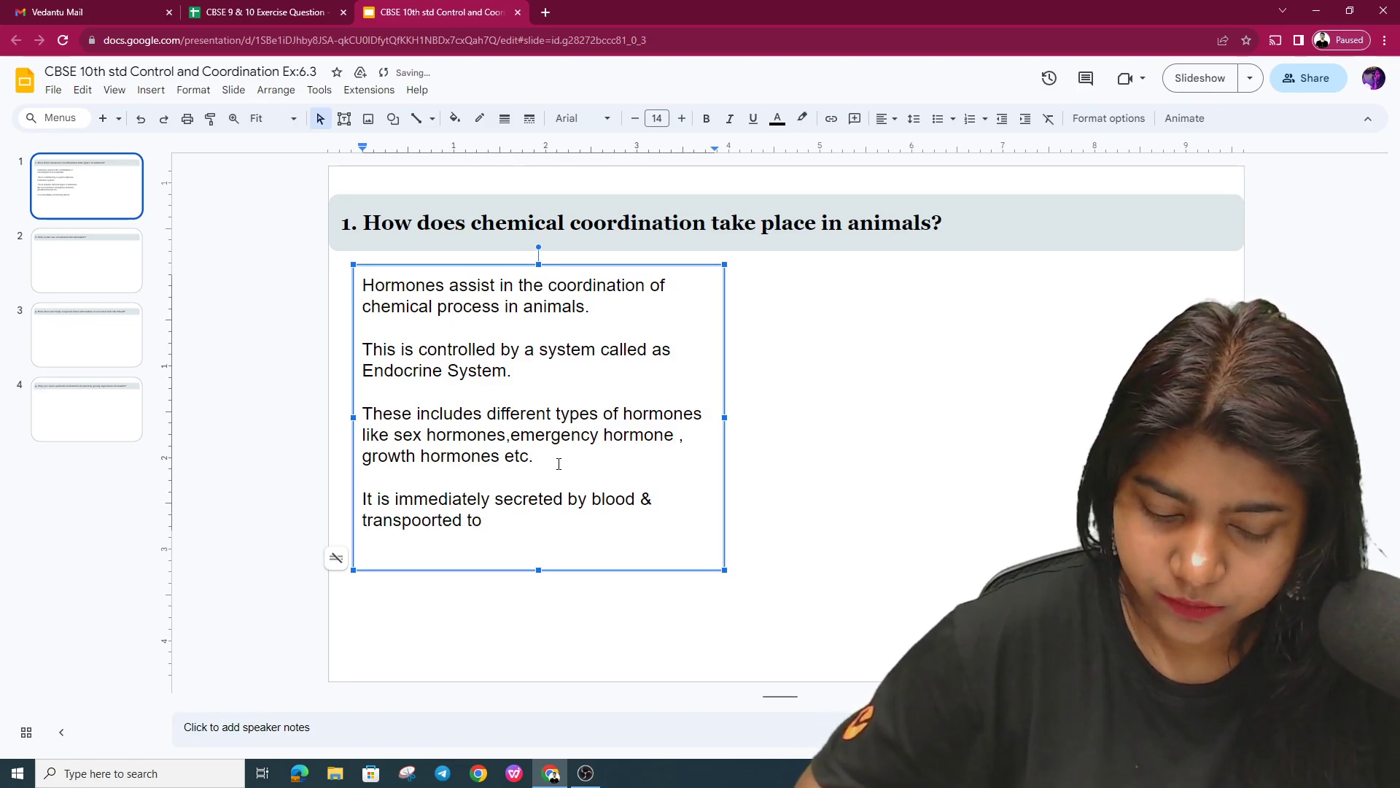
key(BackSpace)
key(BackSpace)
key(BackSpace)
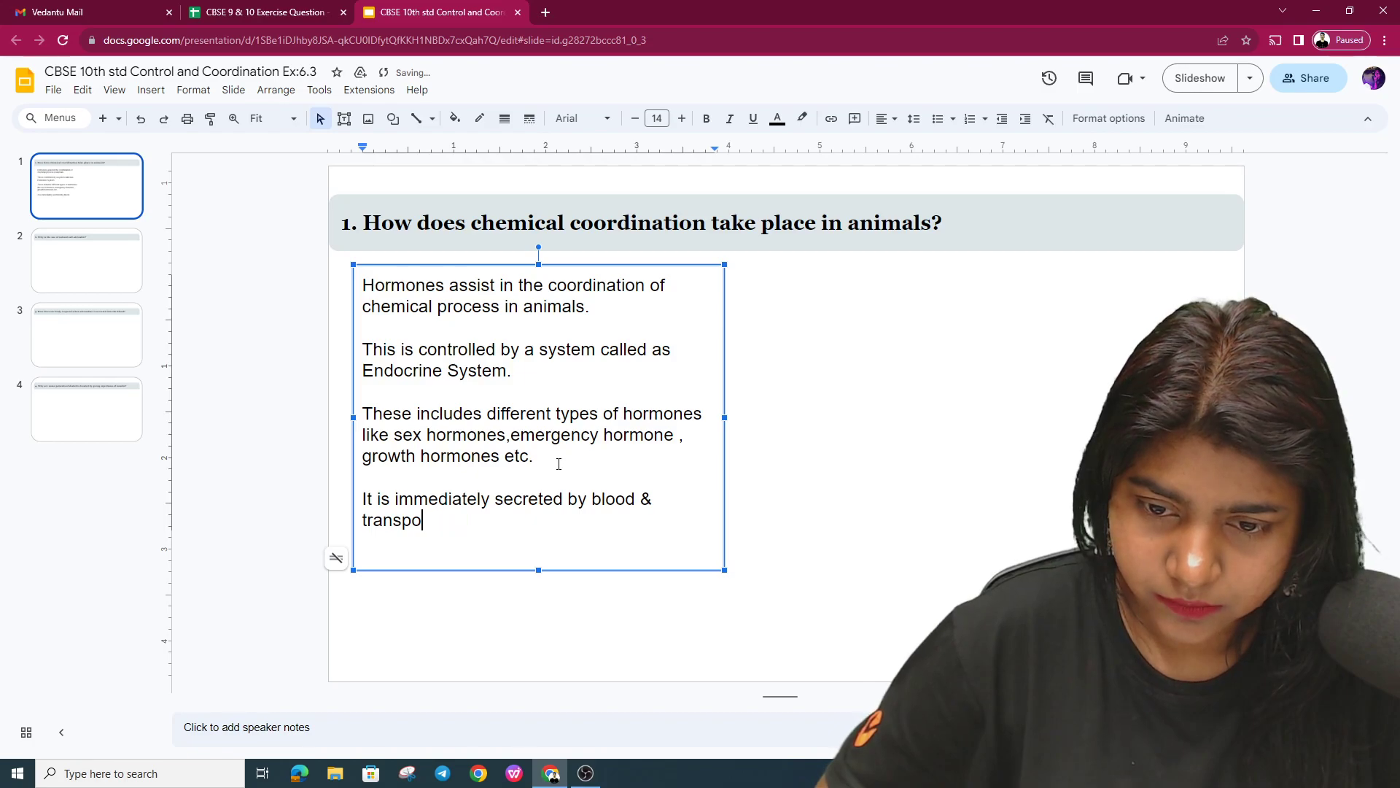
text(rted to various b)
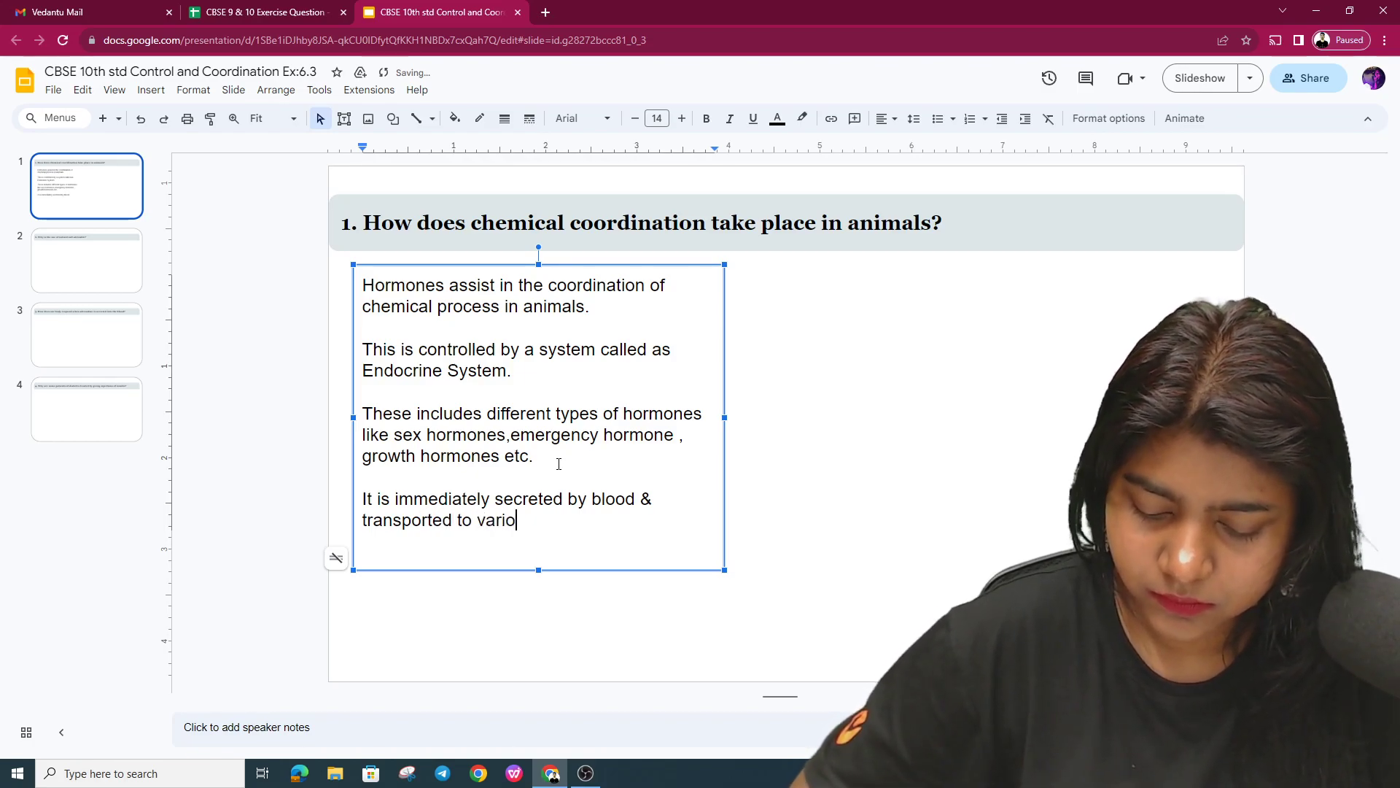
text(odil)
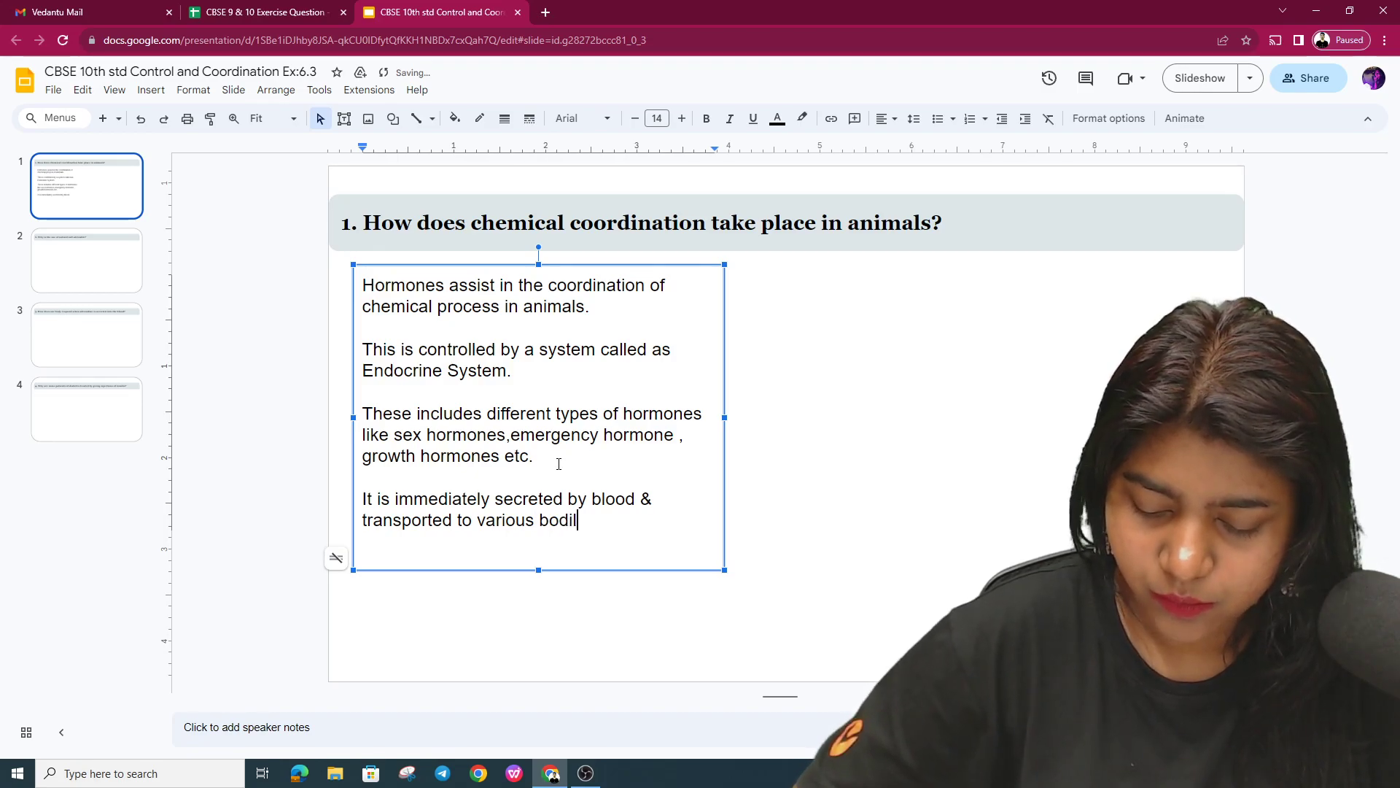
key(BackSpace)
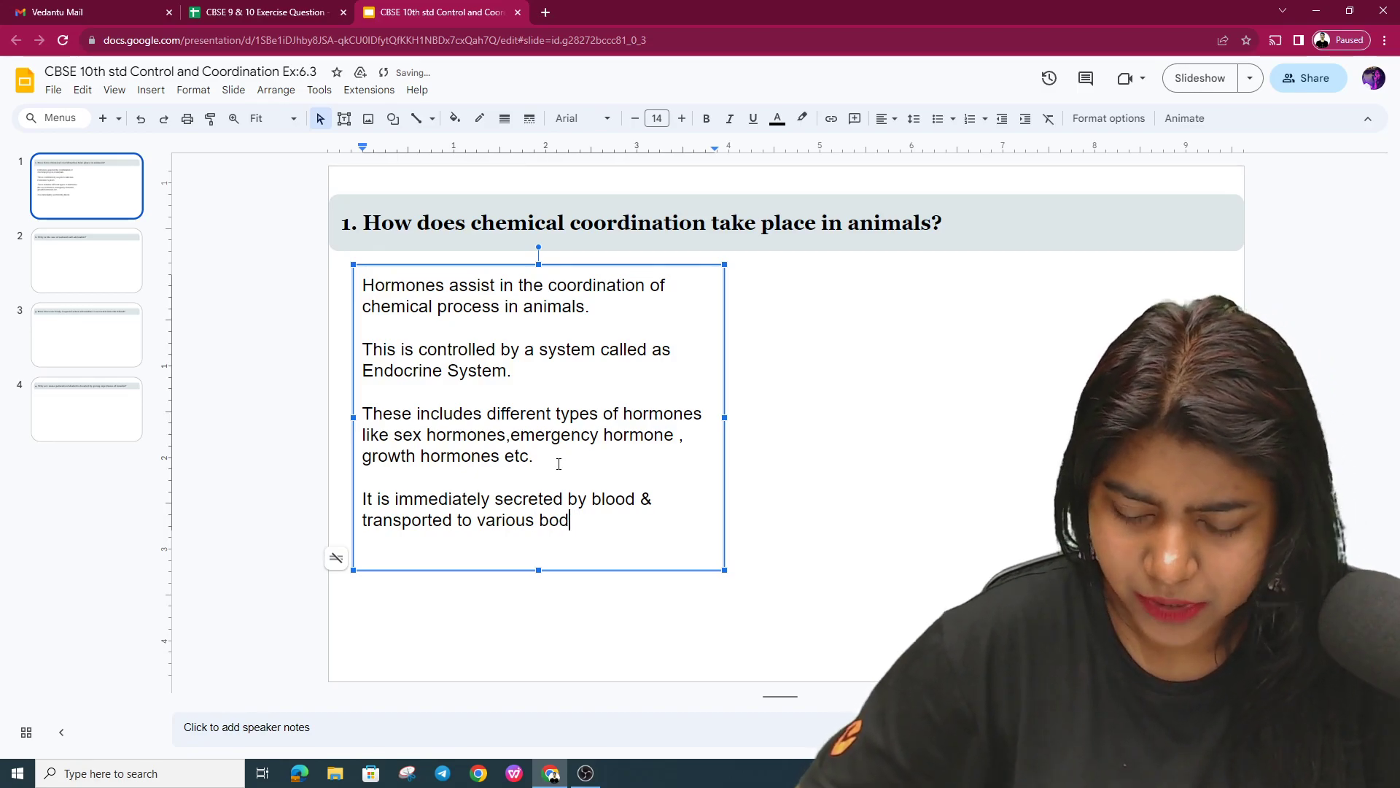
text(y parts)
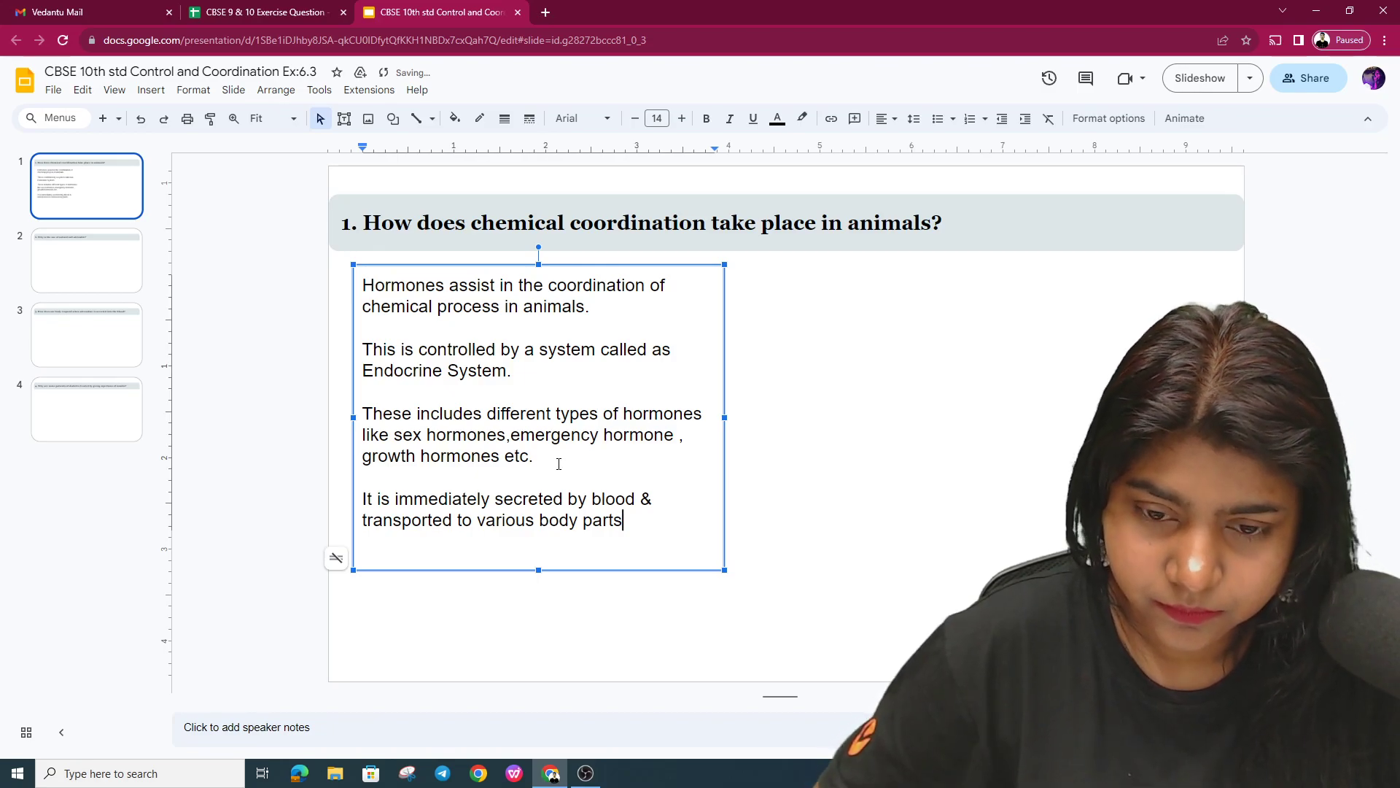
text(.)
click(936, 533)
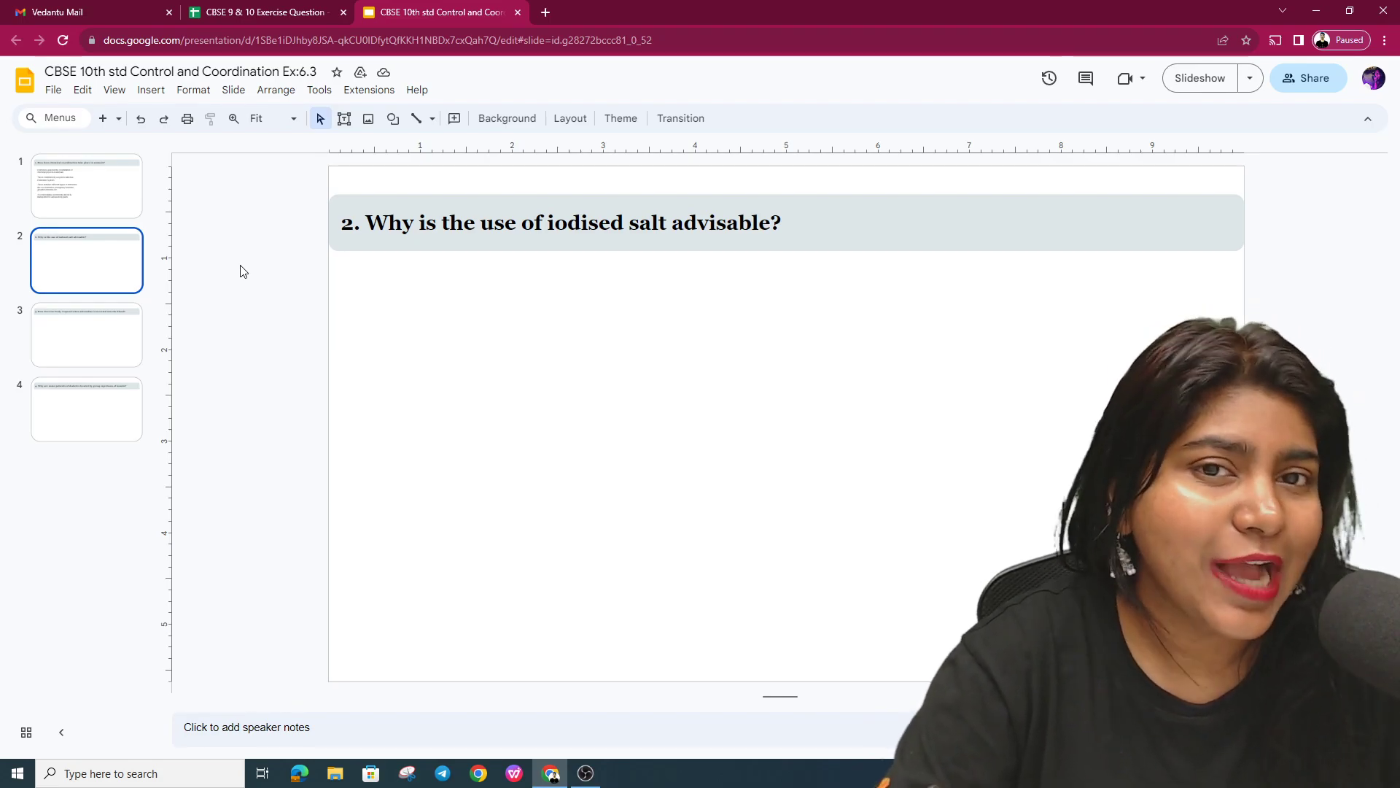
Step: Draw an answer text box below slide 2's iodised salt question
click(151, 90)
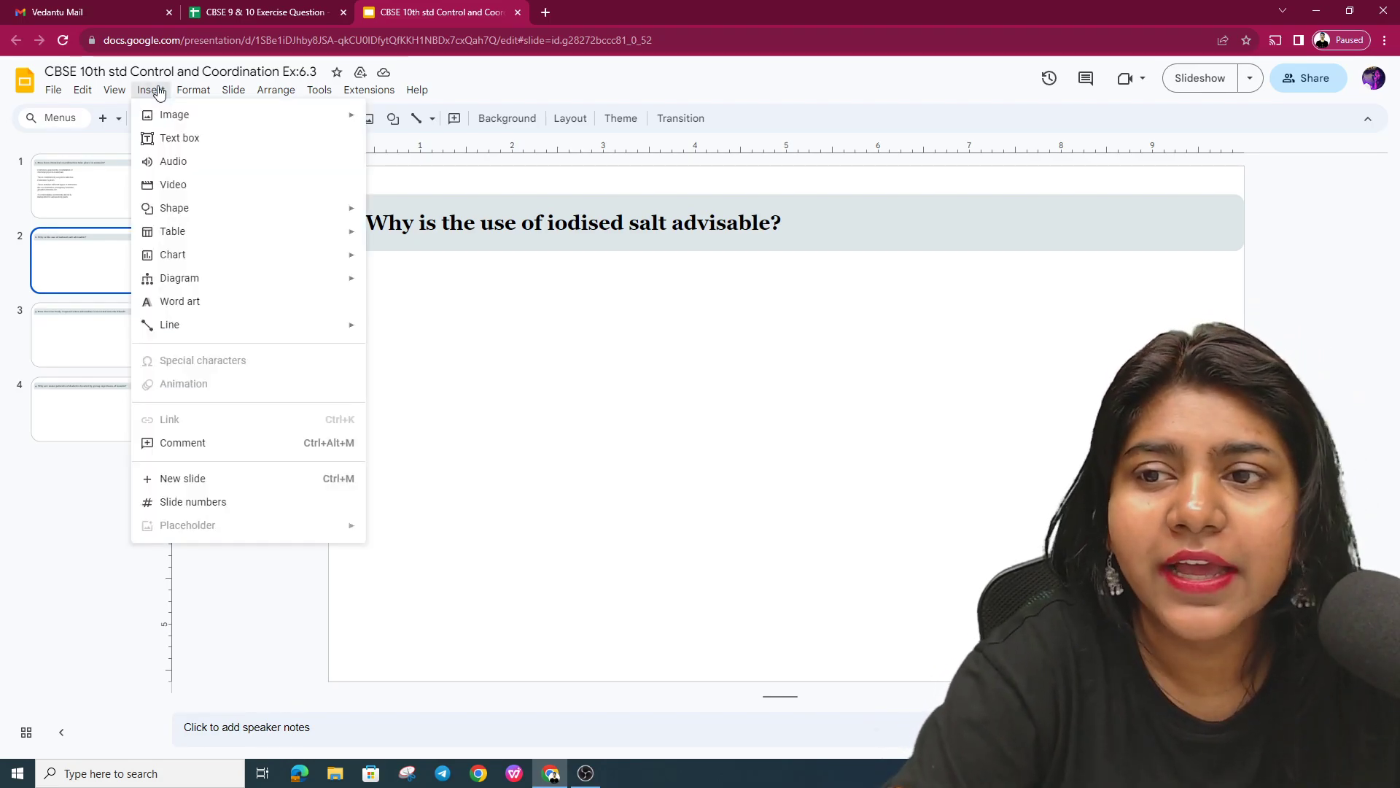
click(175, 139)
drag(372, 276, 740, 528)
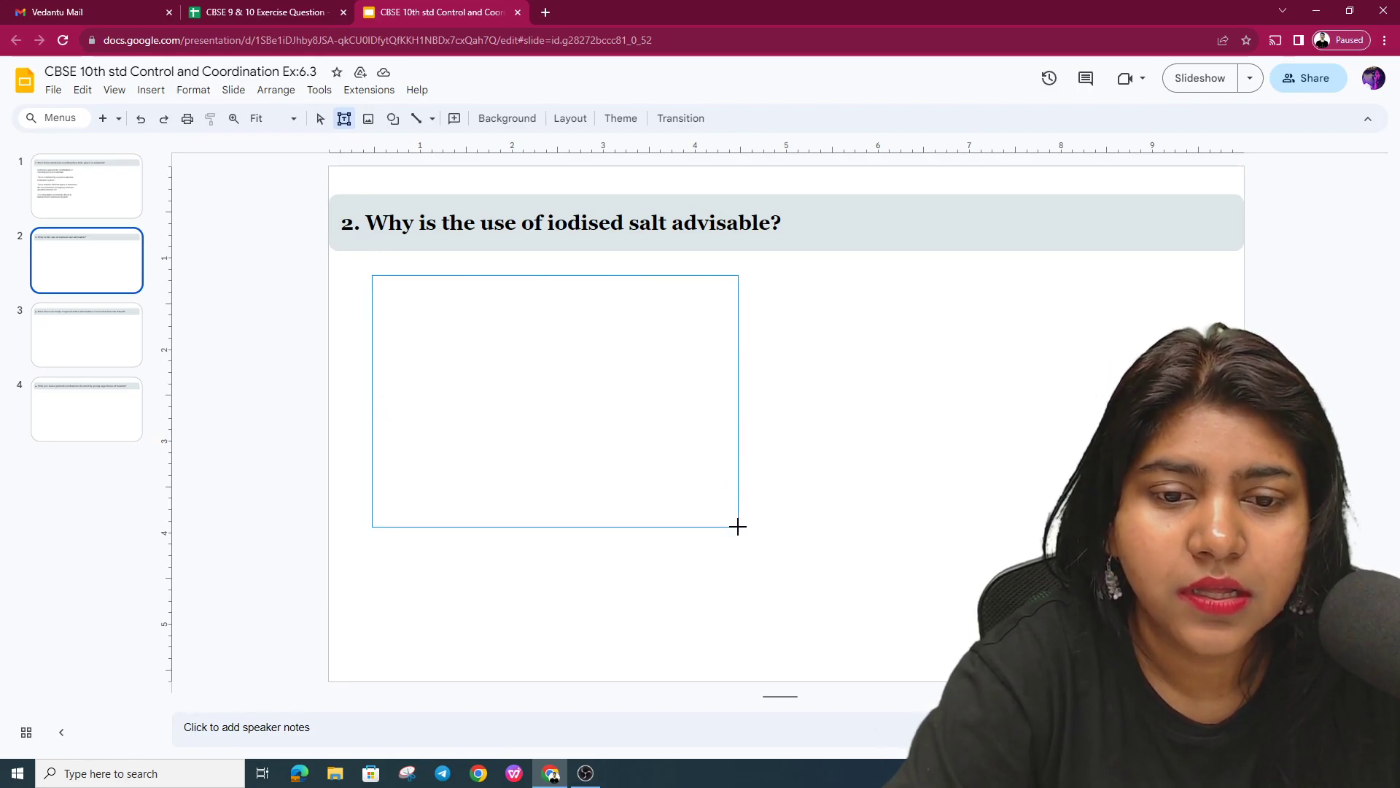
text(I)
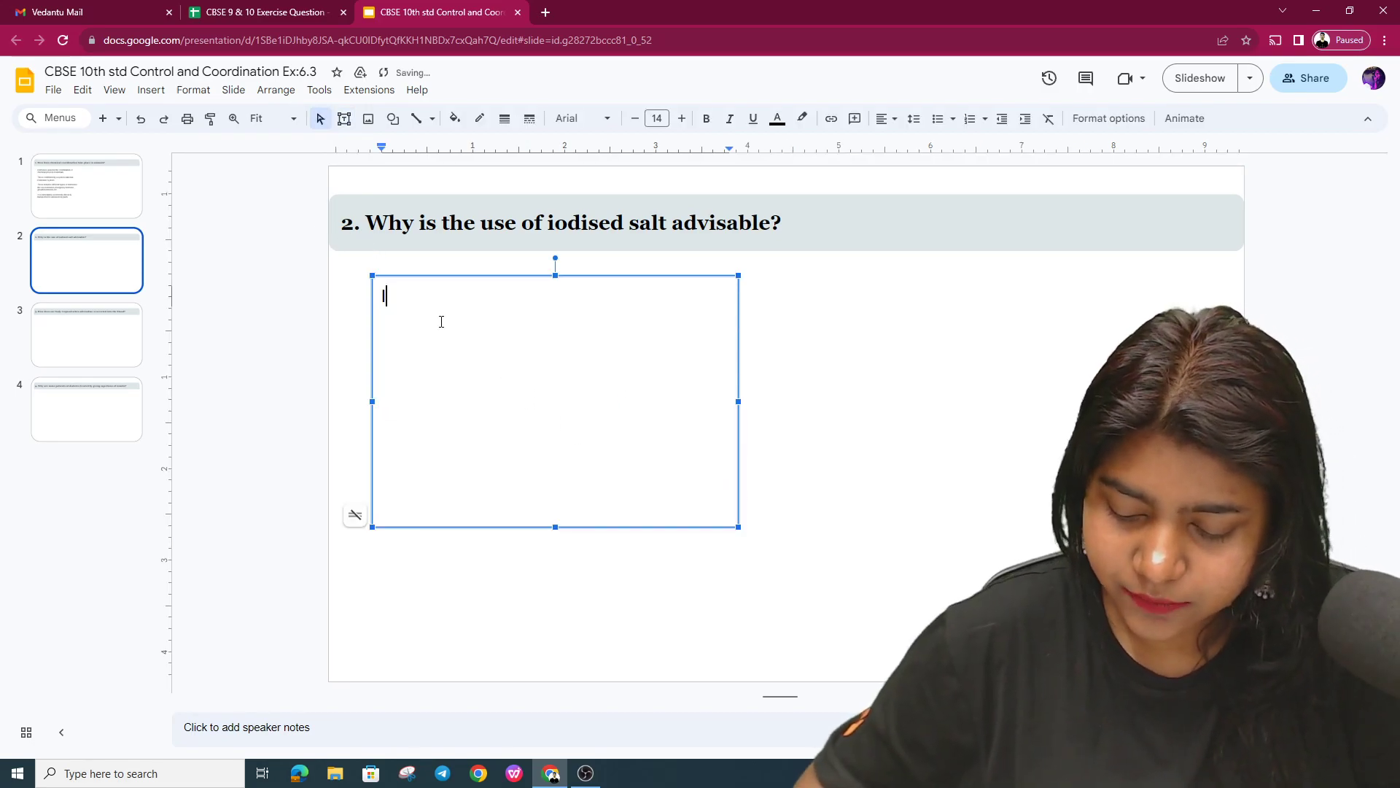
text(odised salt contains I)
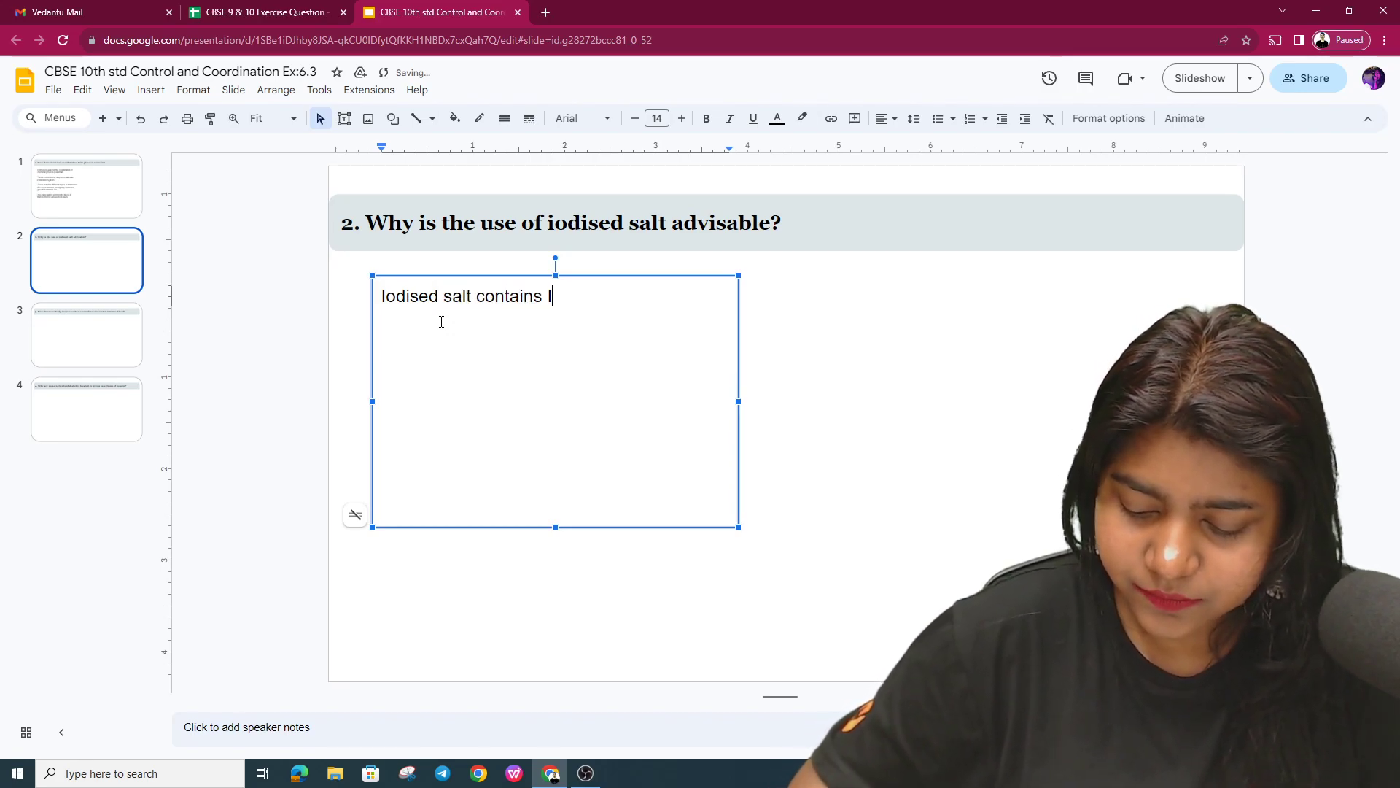
text(odine.  This Iodine is )
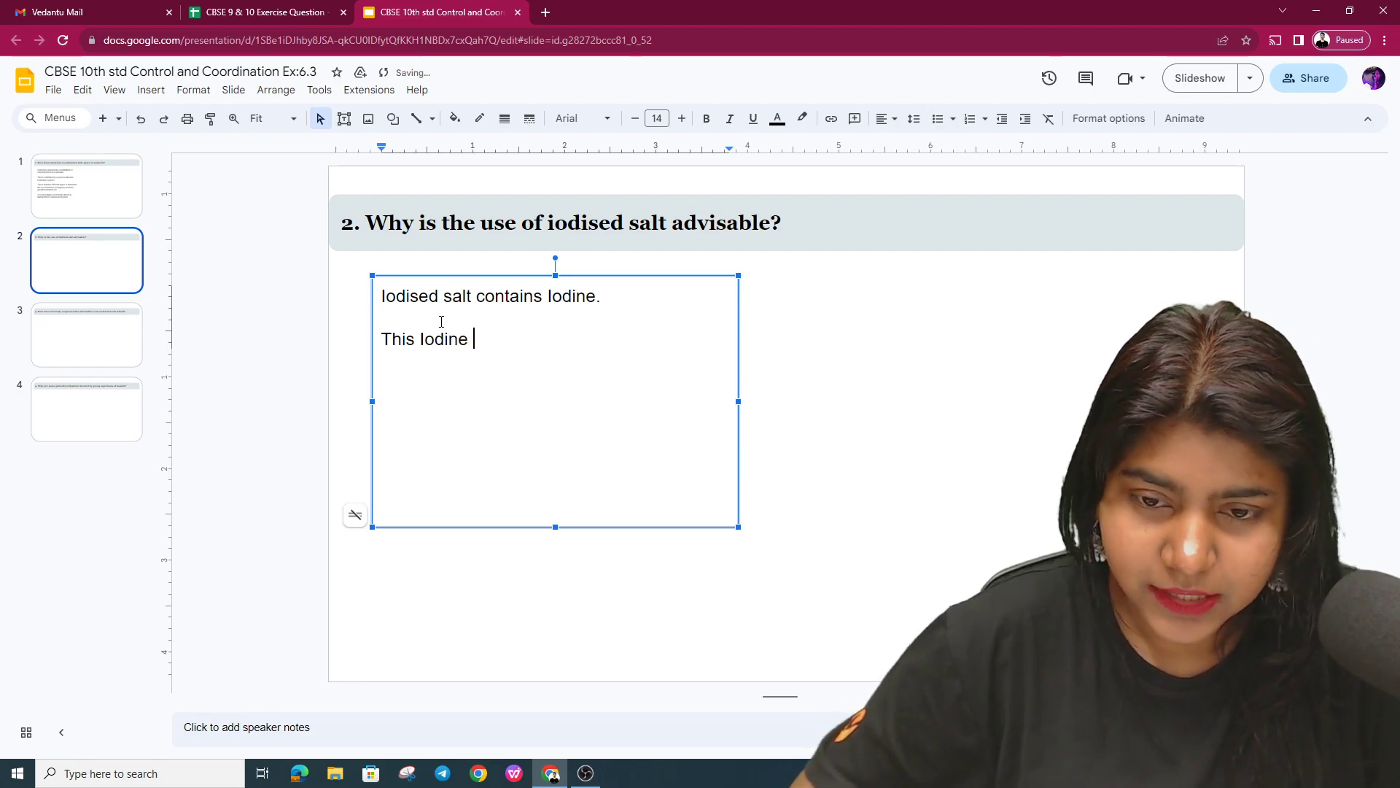
text(required for pr)
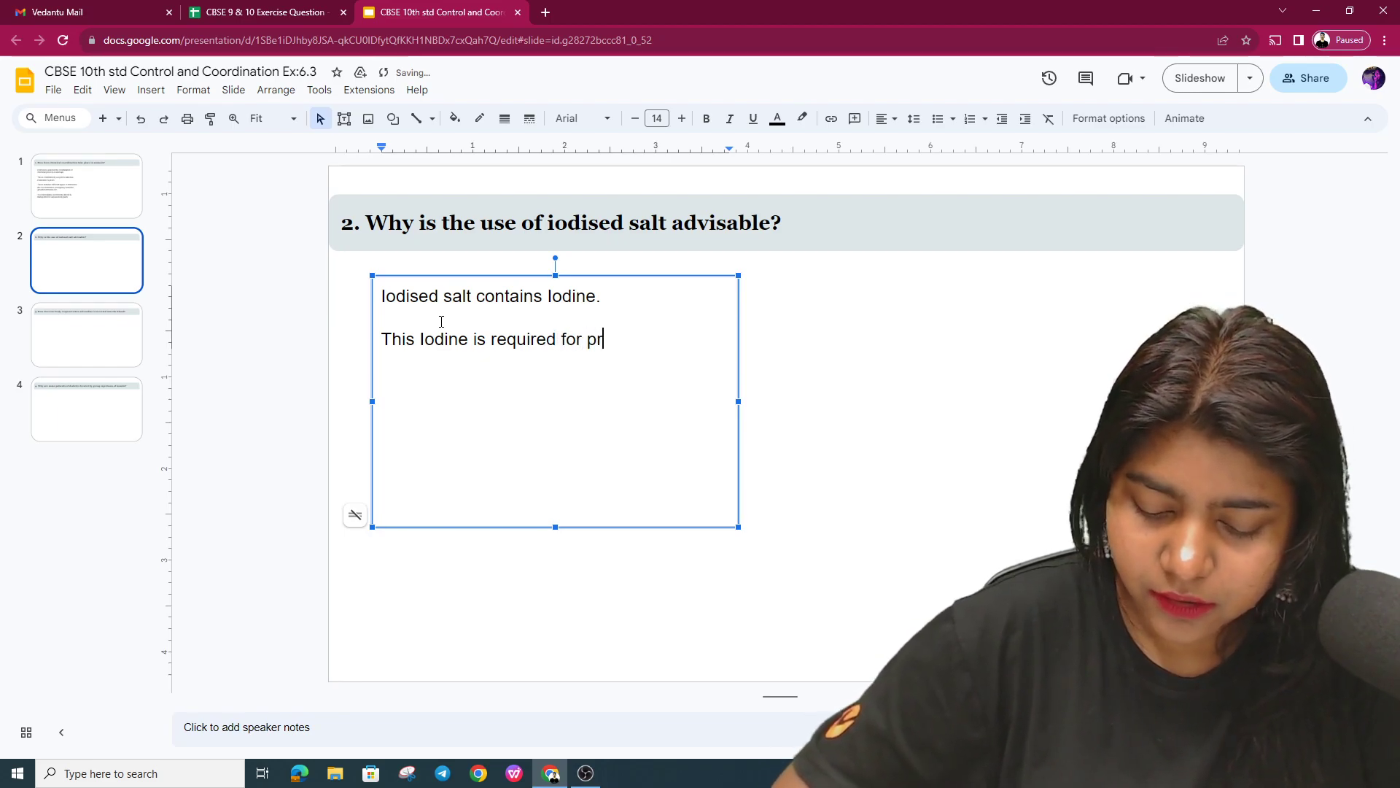
text(oduction)
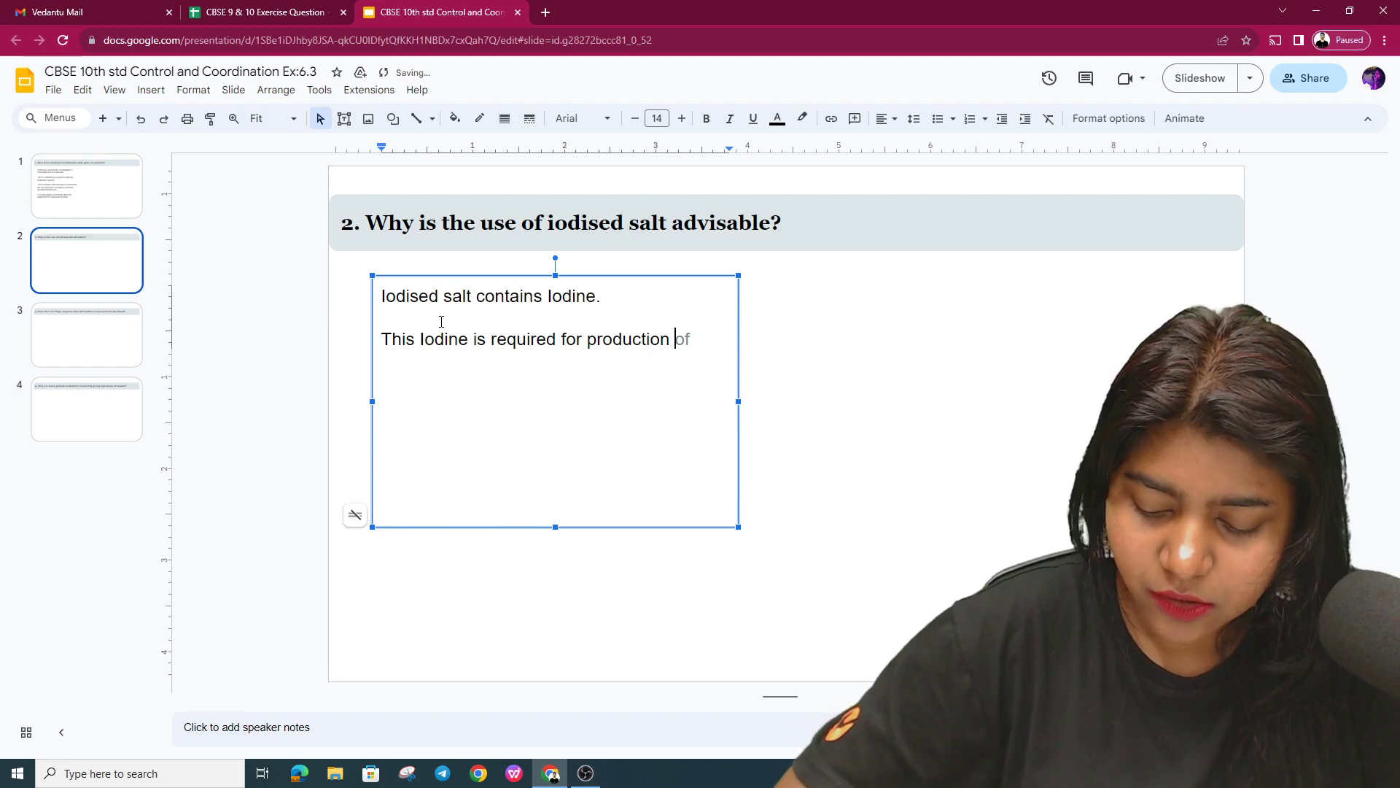
text( of thy)
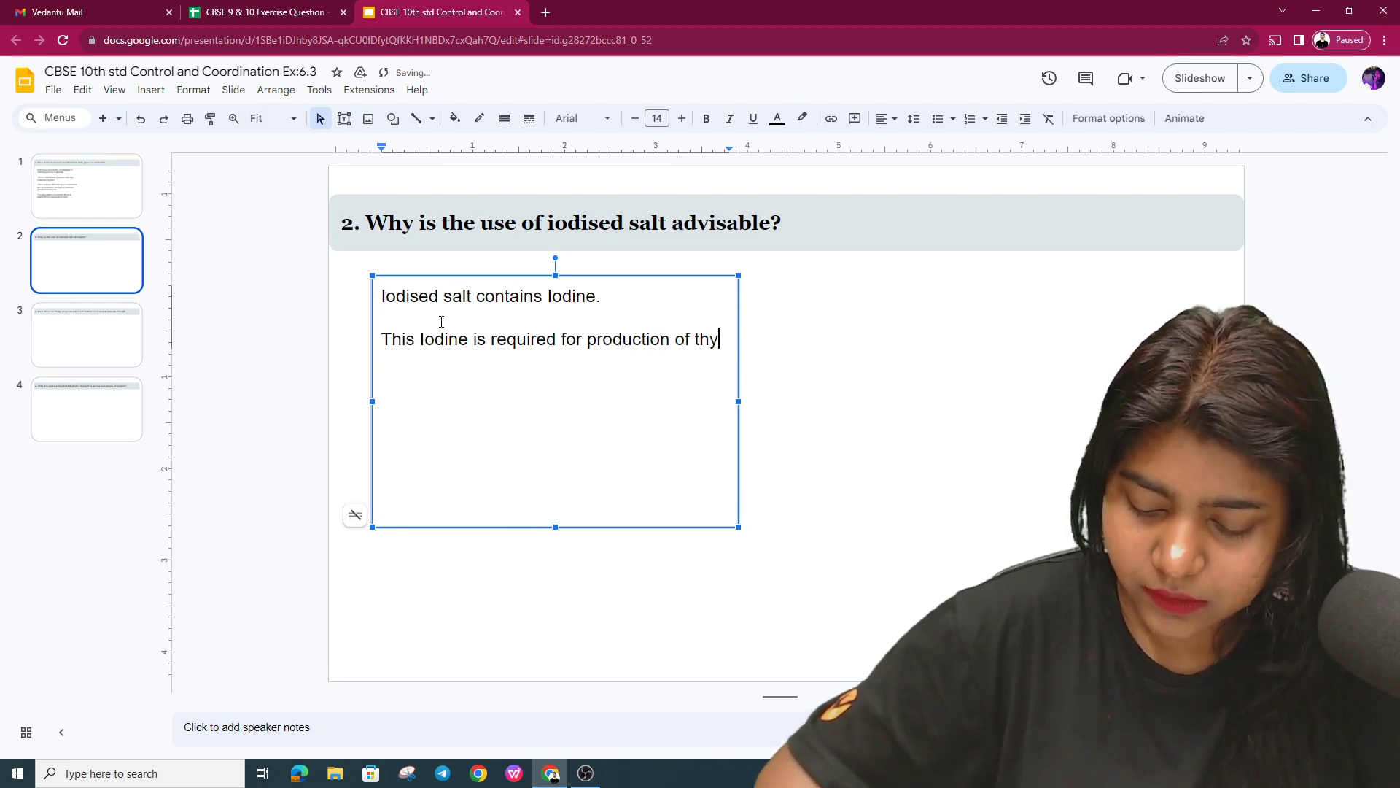
text(roxine )
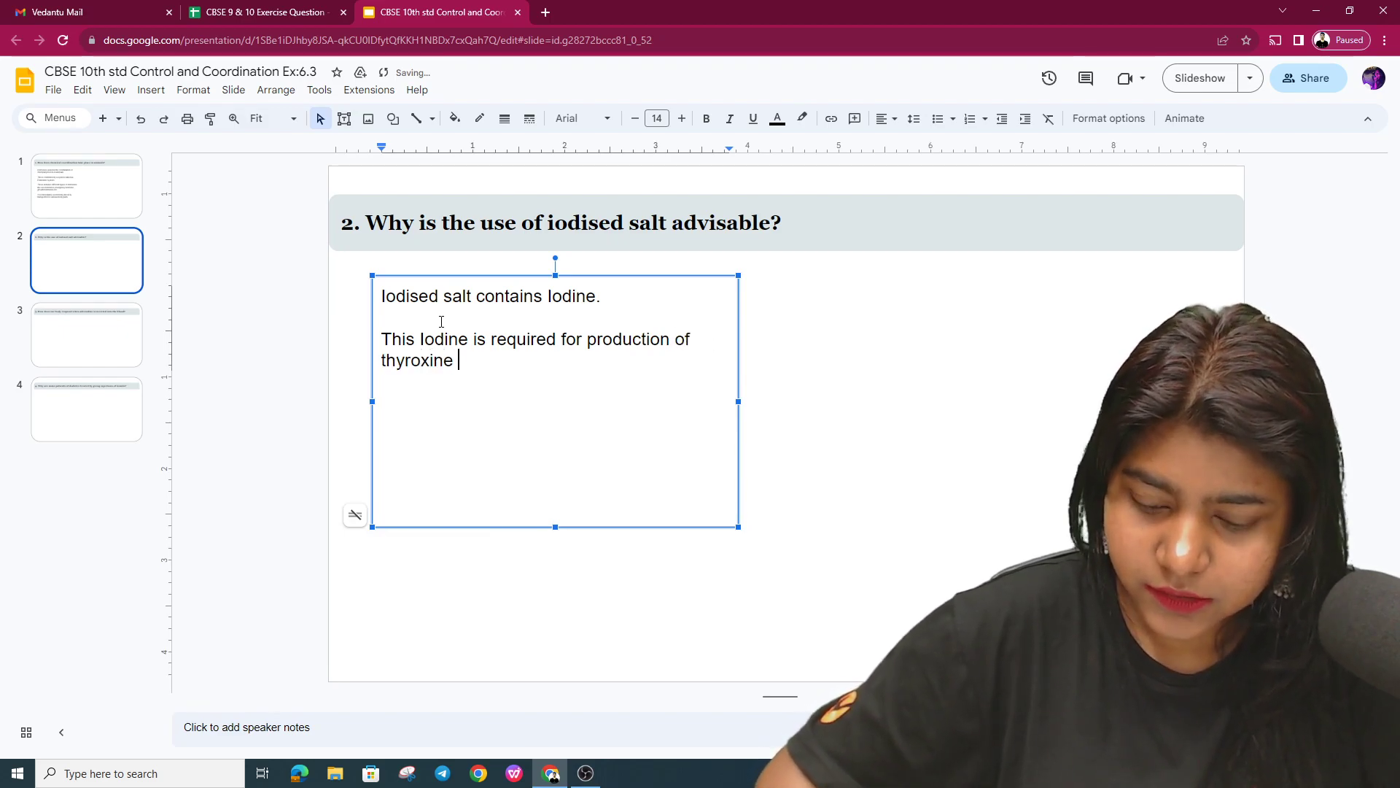
text(hormone)
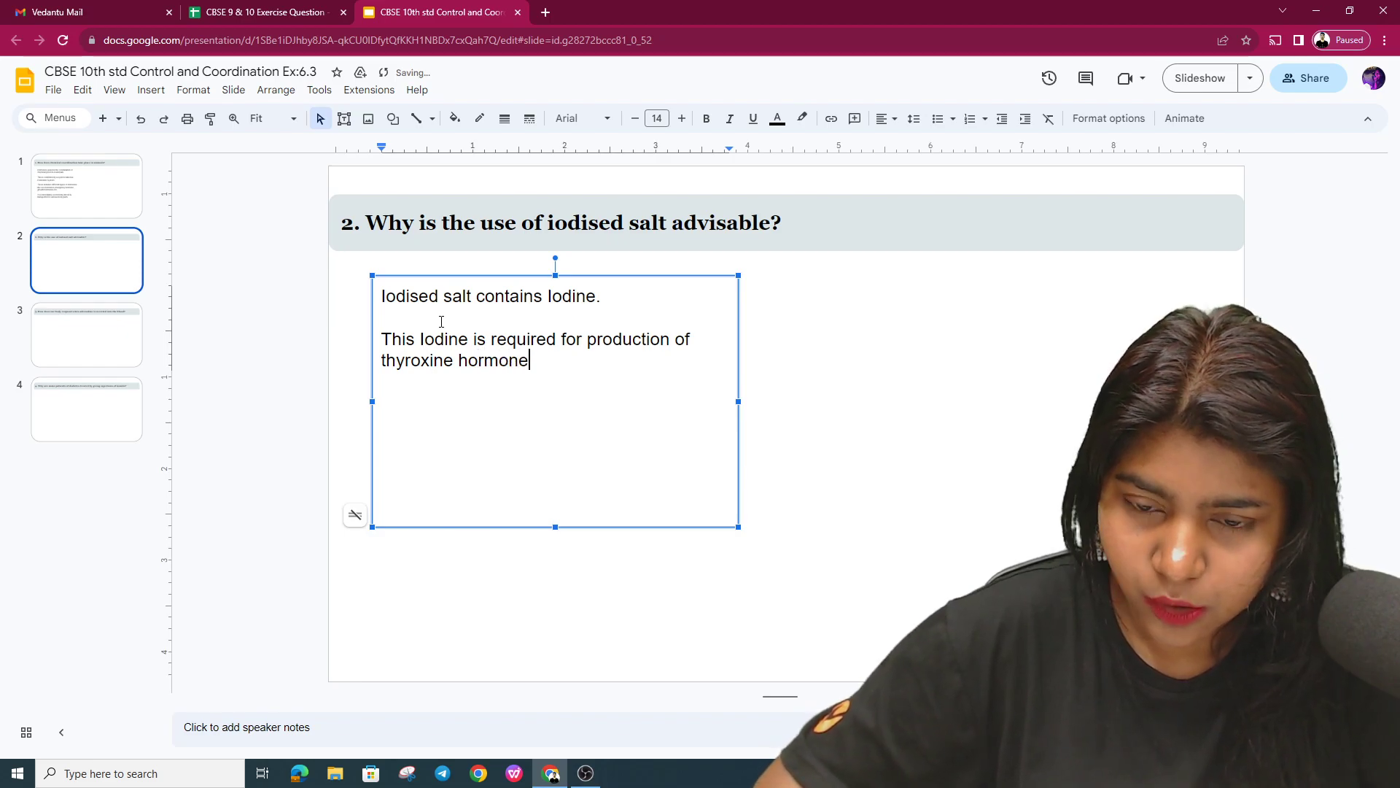
text( by the thyroid gland.  I)
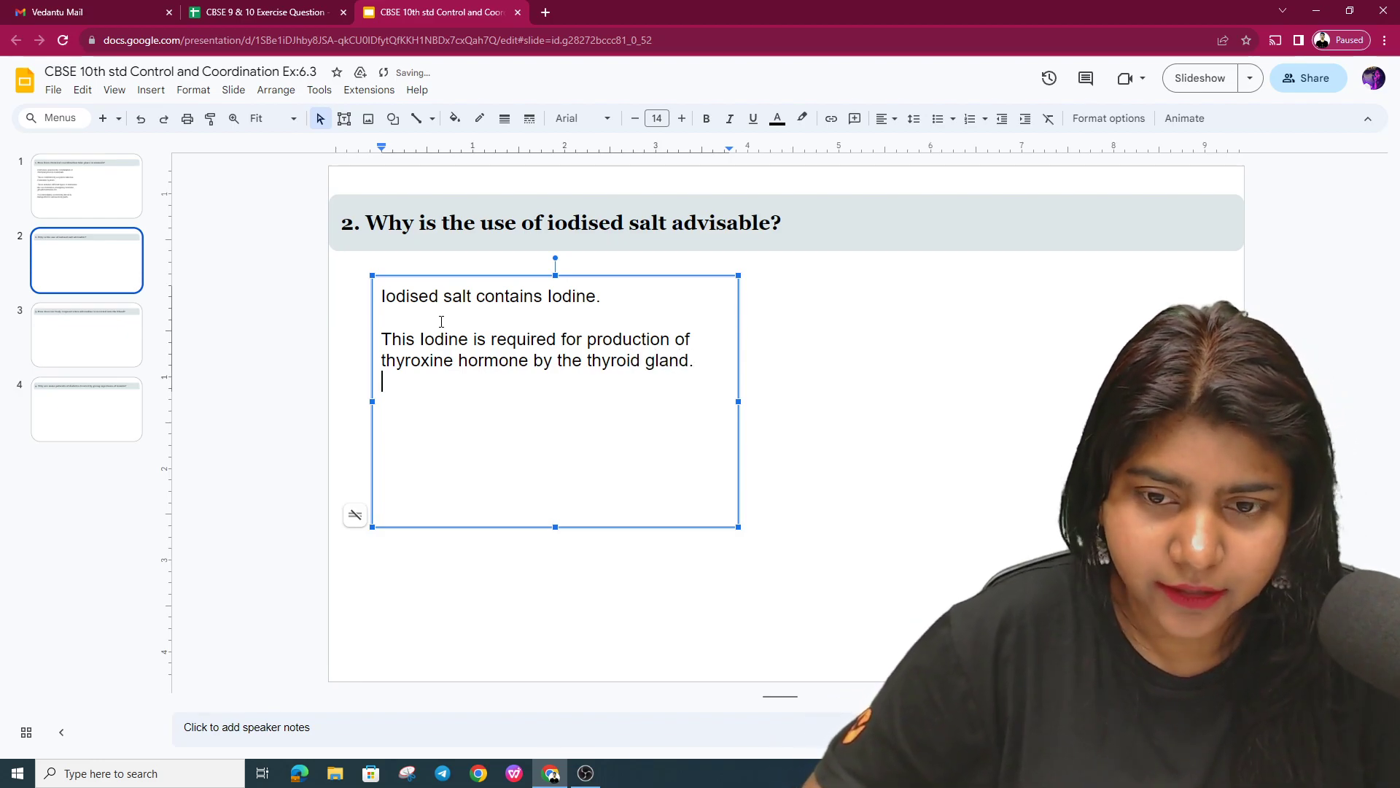
text(f th)
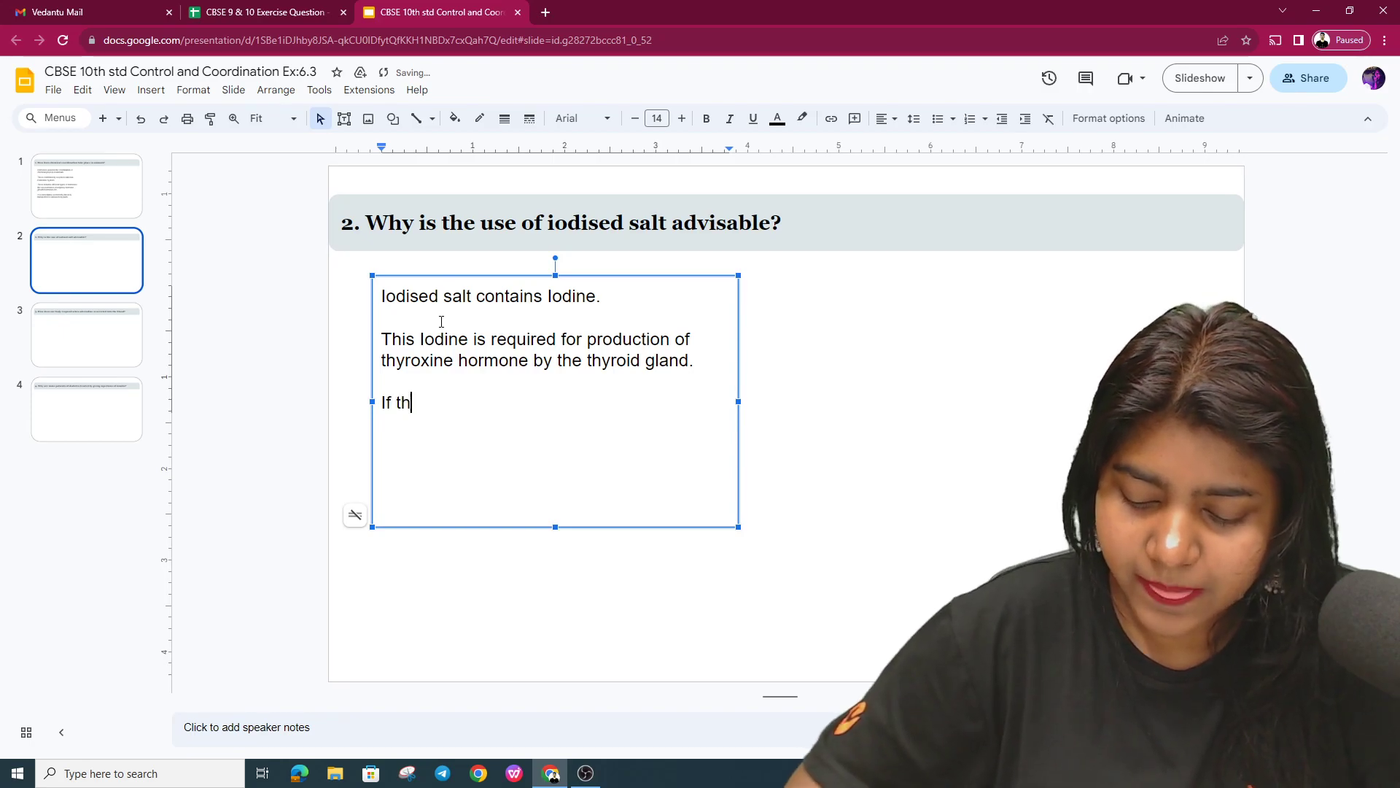
text(ere is l)
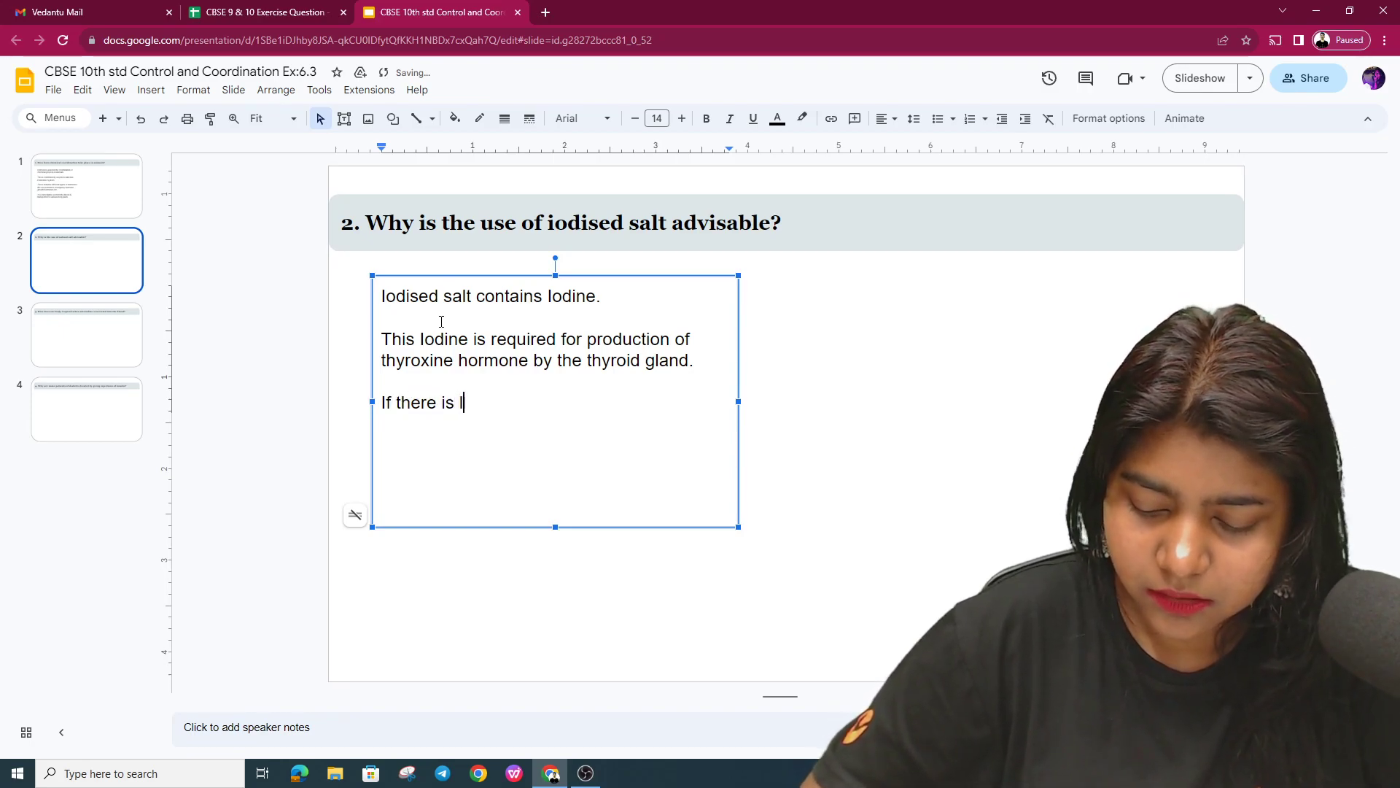
text(ower am)
Step: Add the sentence that thyroxine metabolises fats and proteins from food, dropping an unfinished sentence
key(BackSpace)
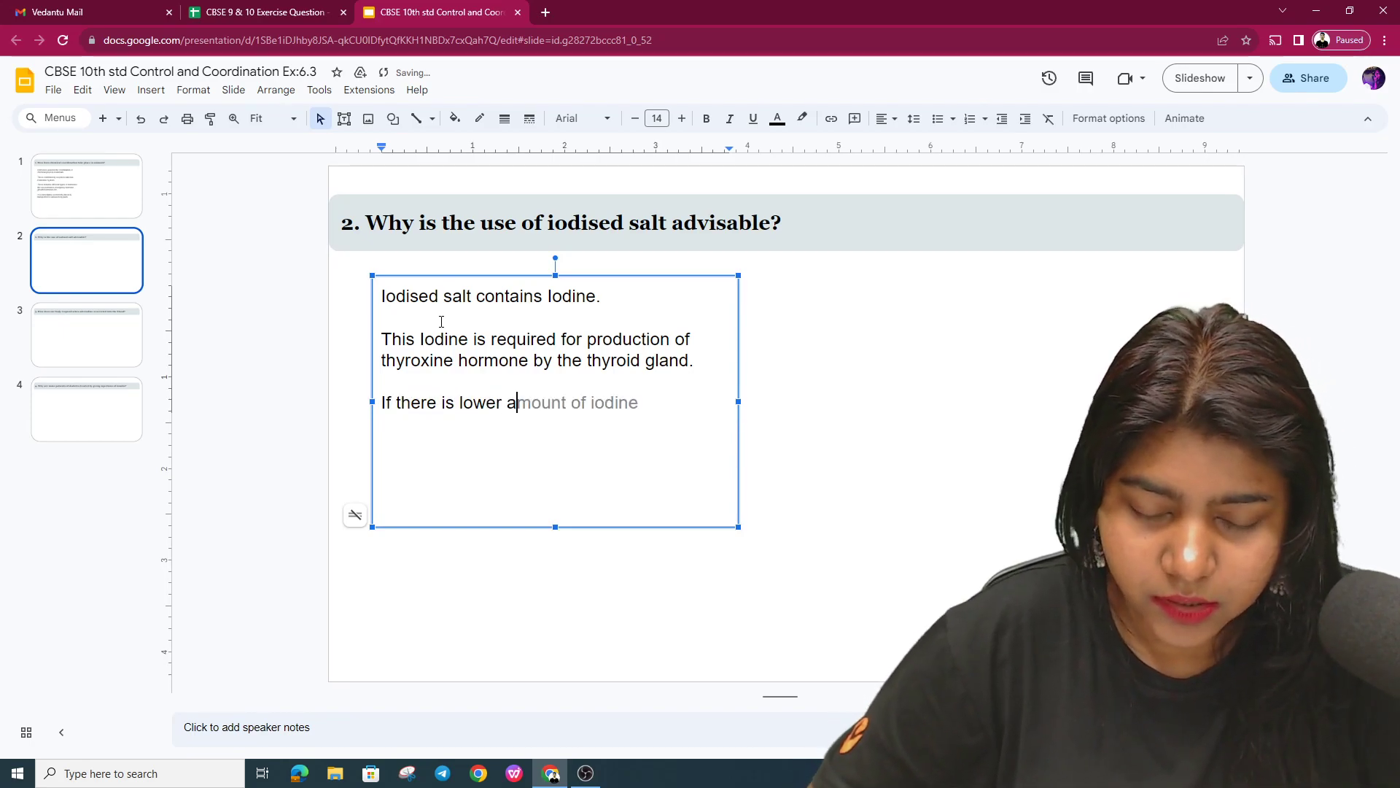
key(BackSpace)
key(BackSpace)
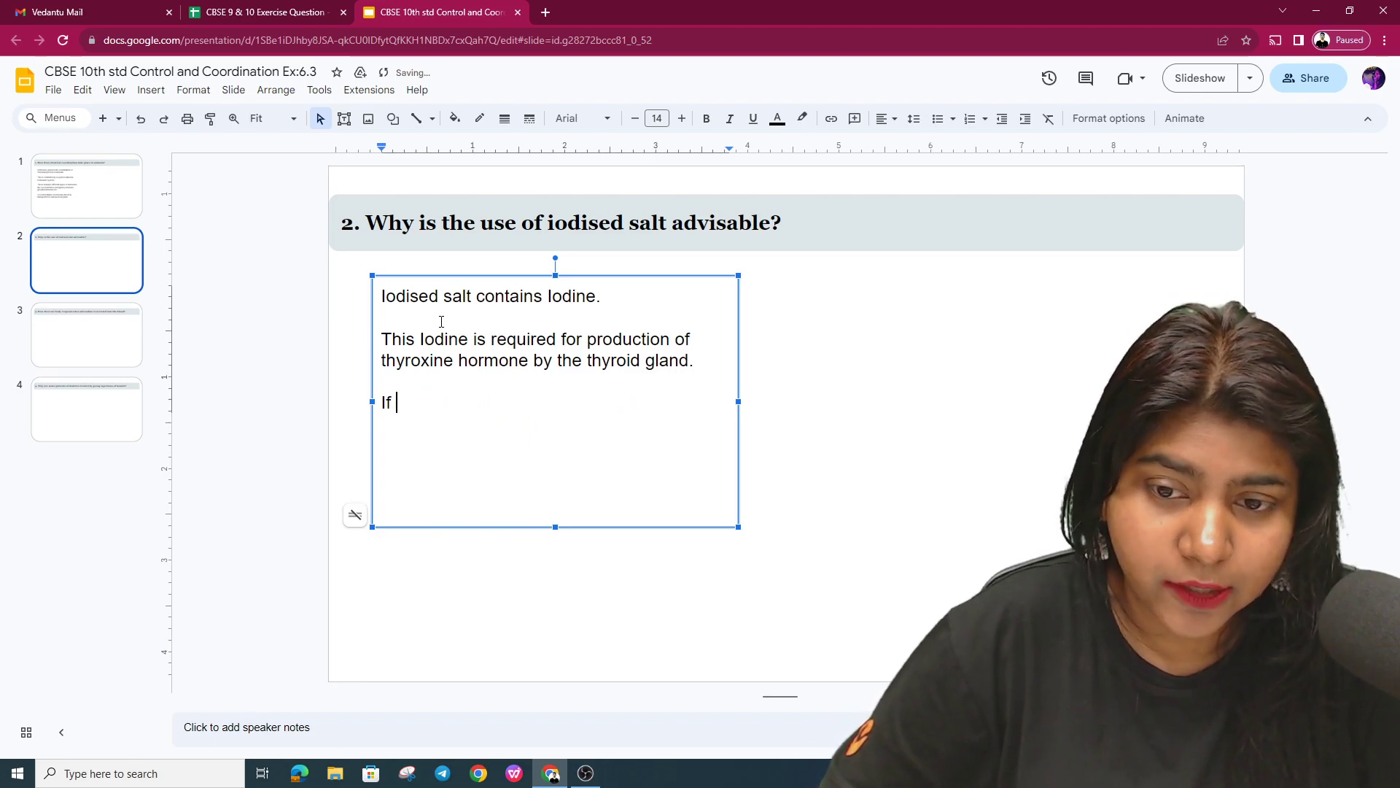
key(BackSpace)
key(BackSpace)
key(BackSpace)
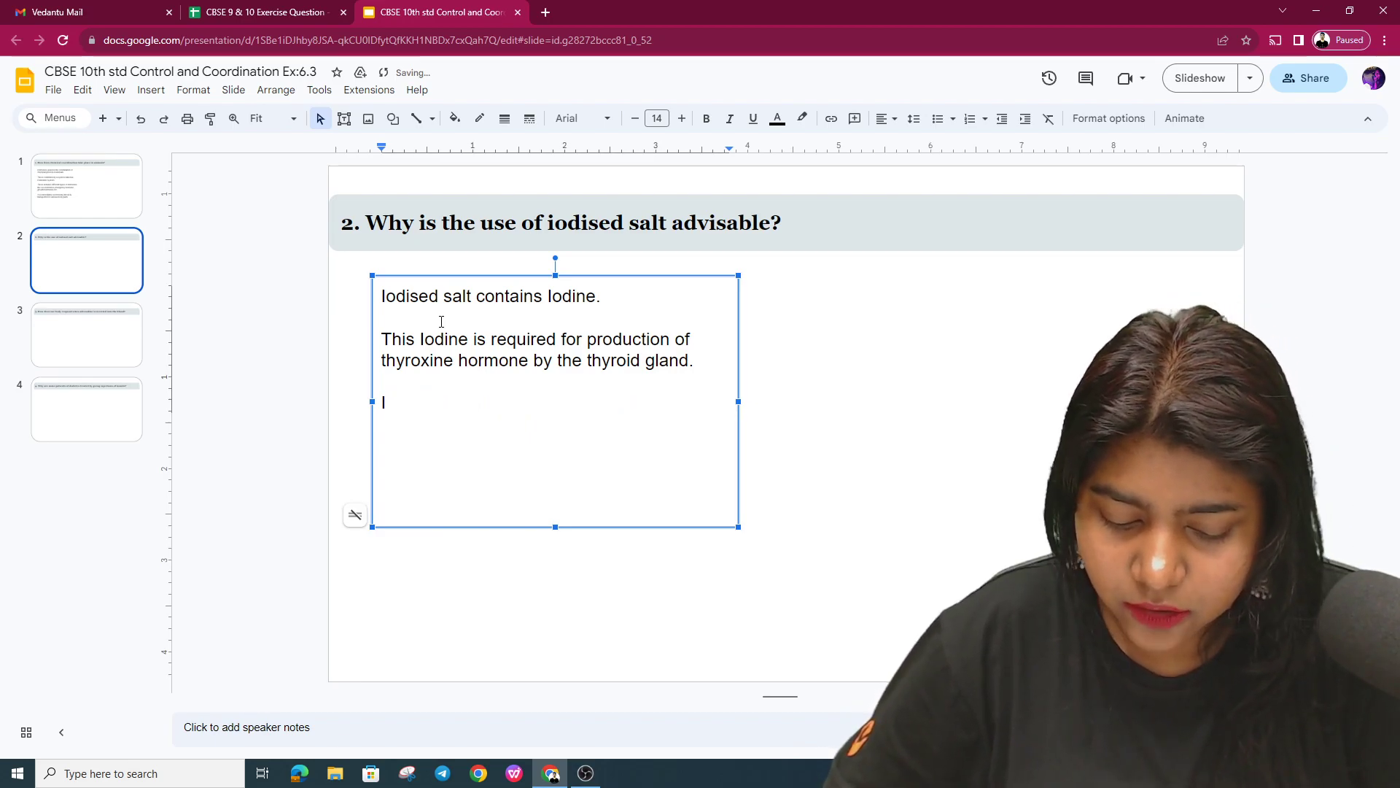
text(This t)
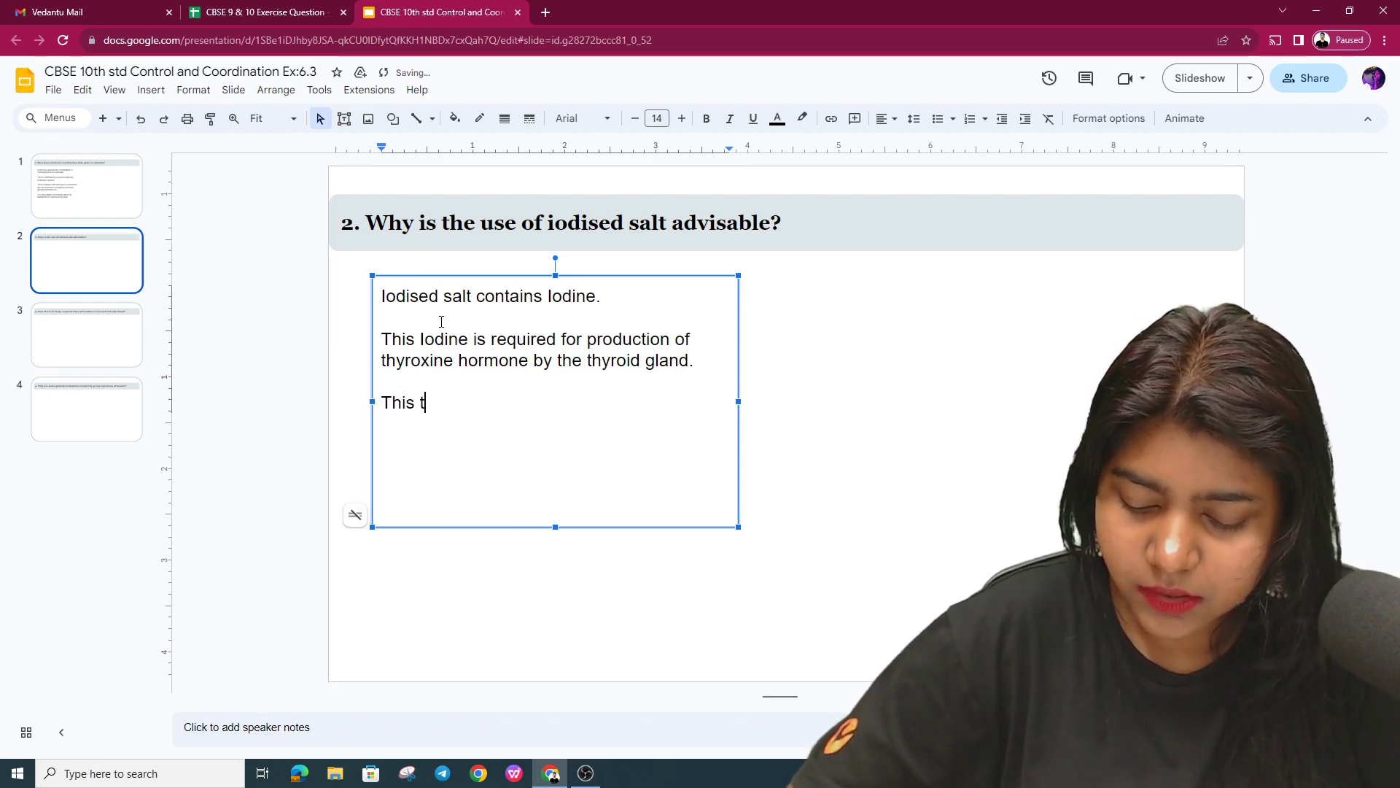
text(hy)
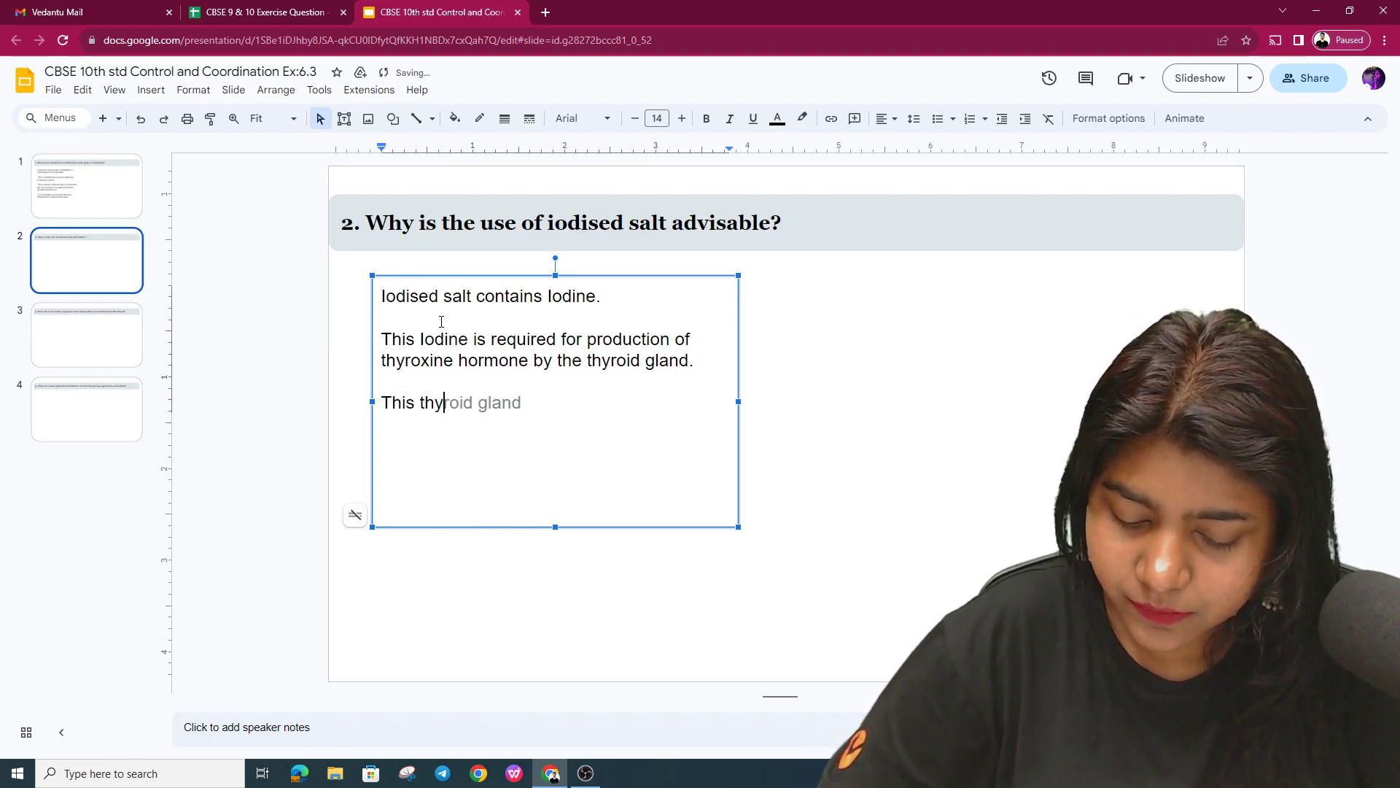
text(roxine )
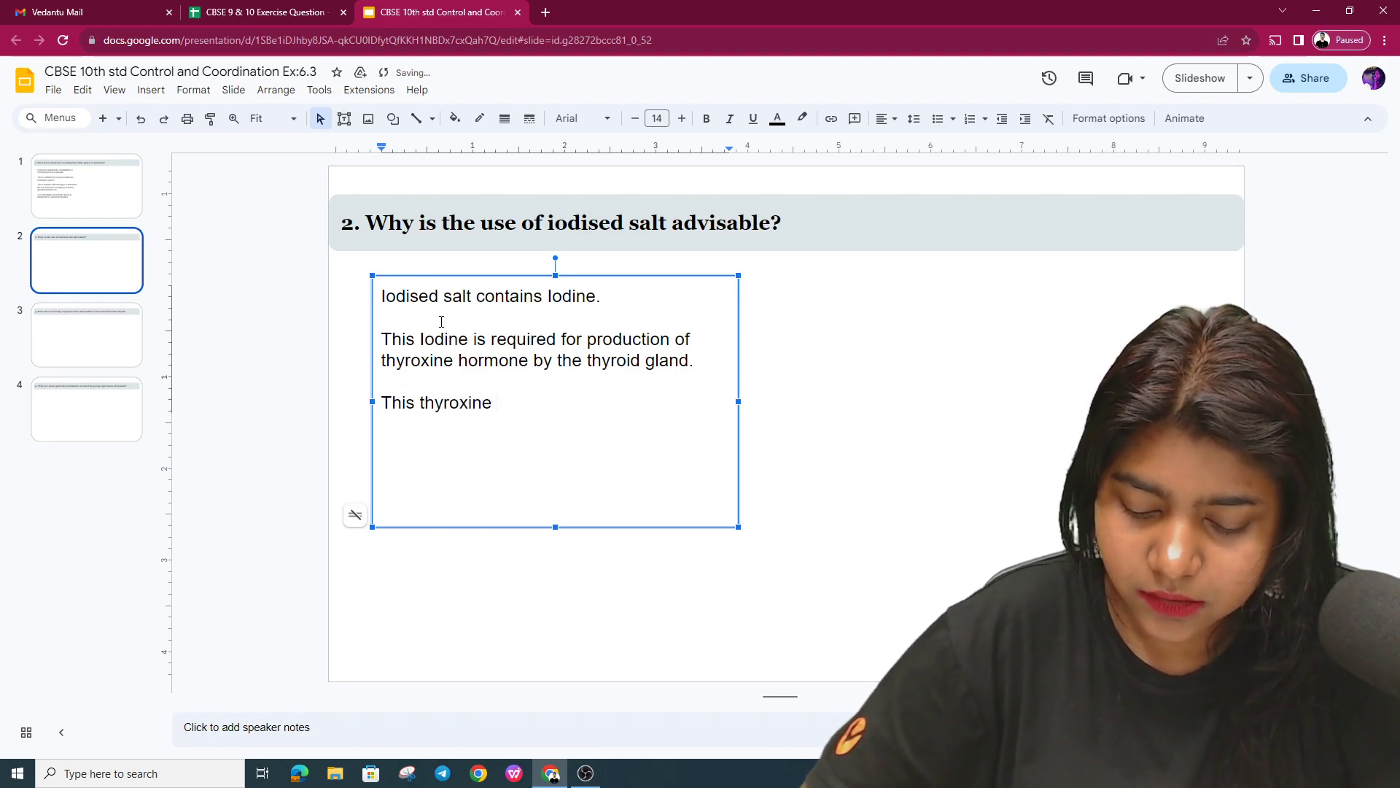
text(hormone )
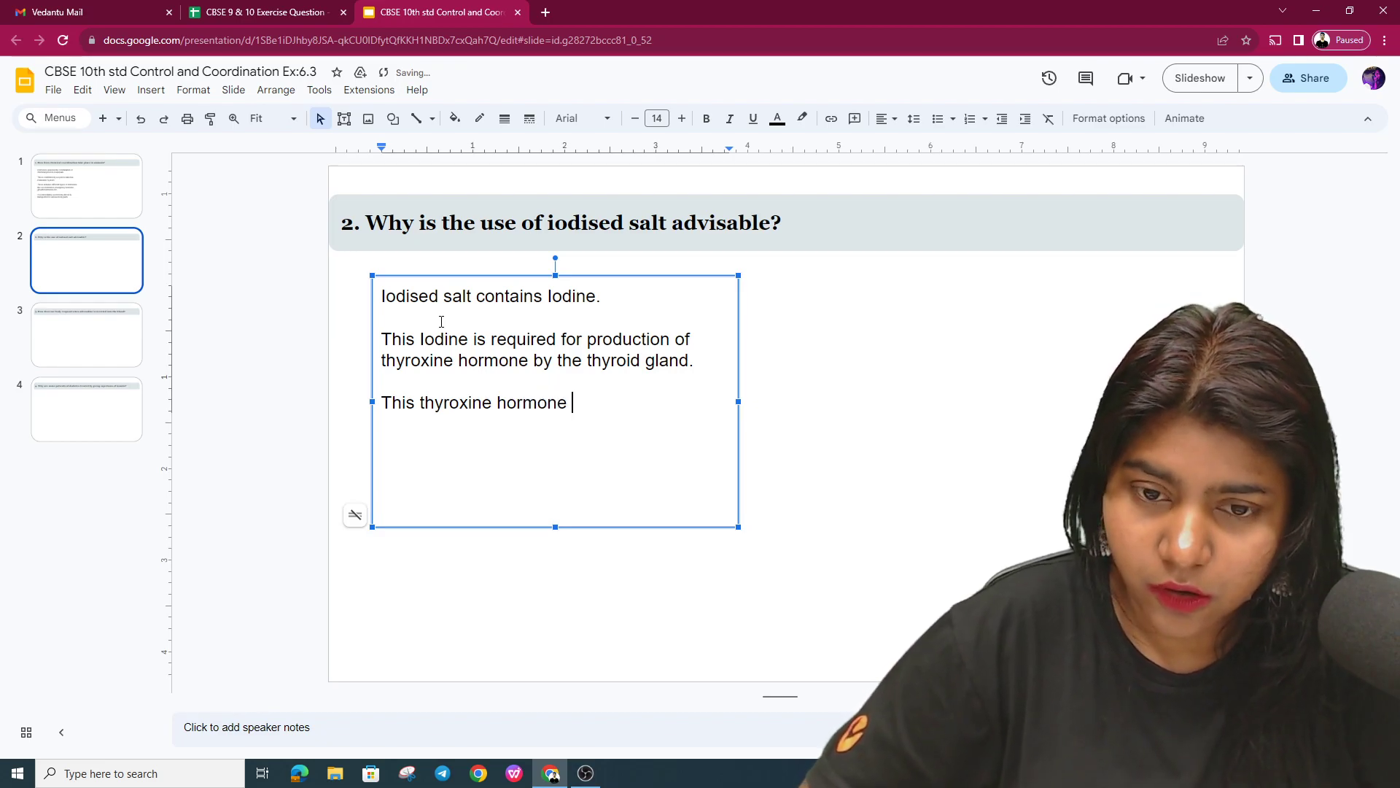
text(is re)
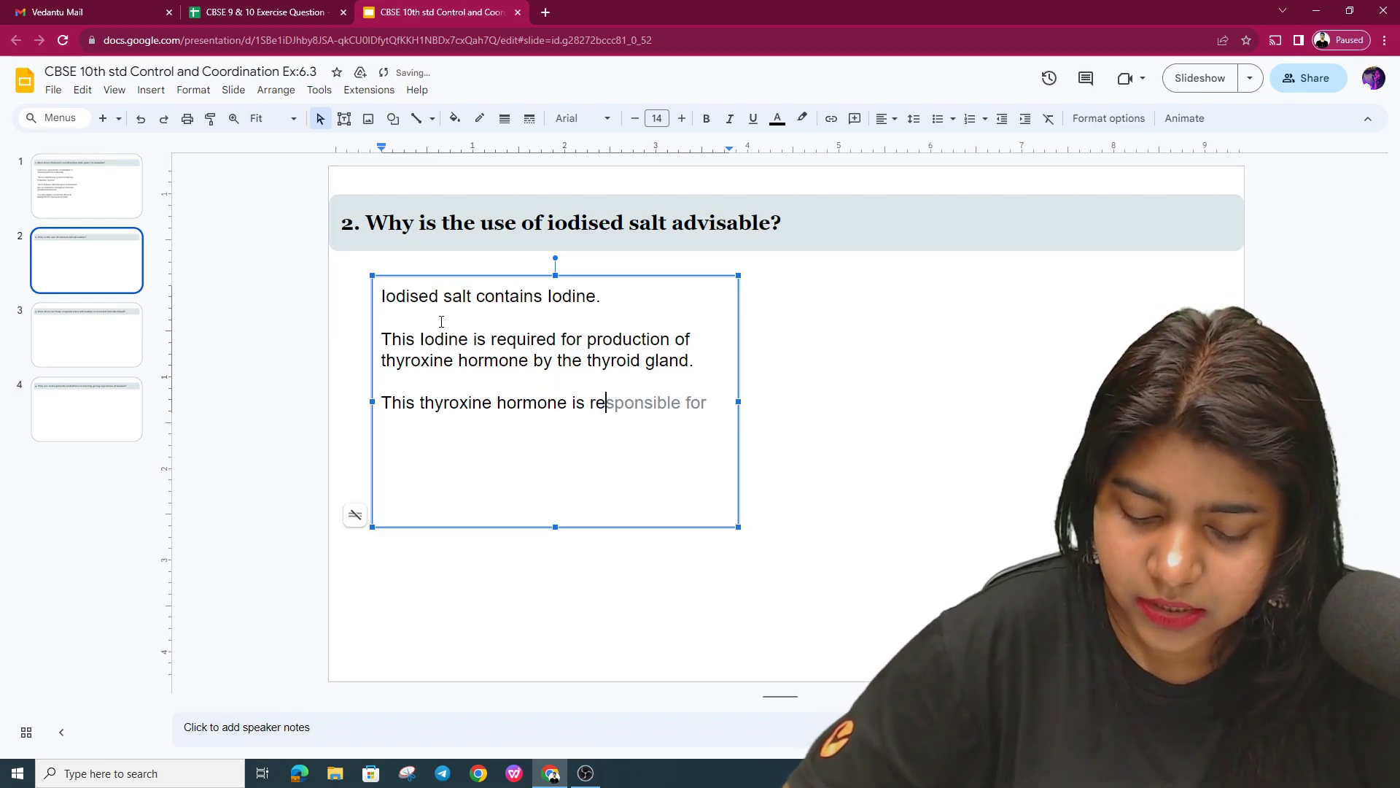
text(sponsible for)
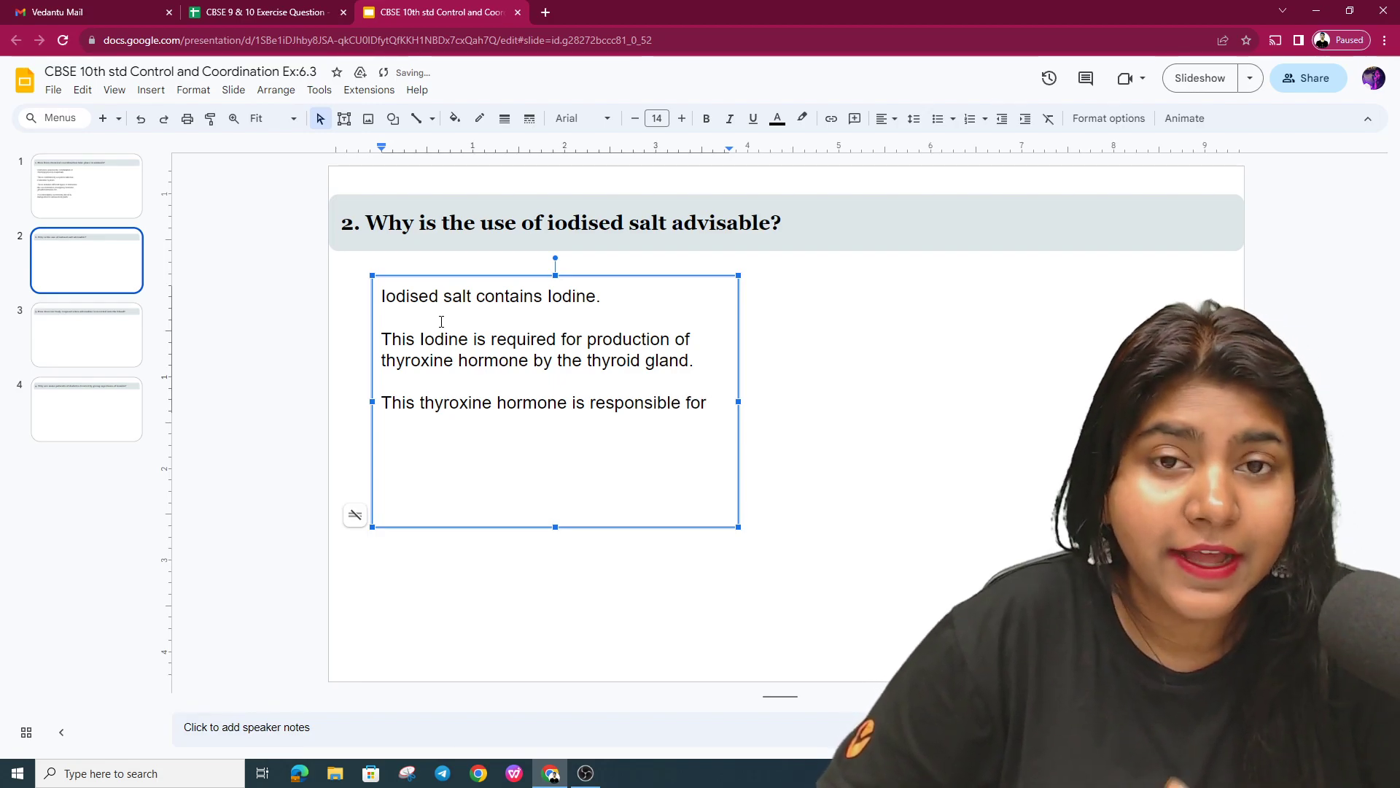
text(metab)
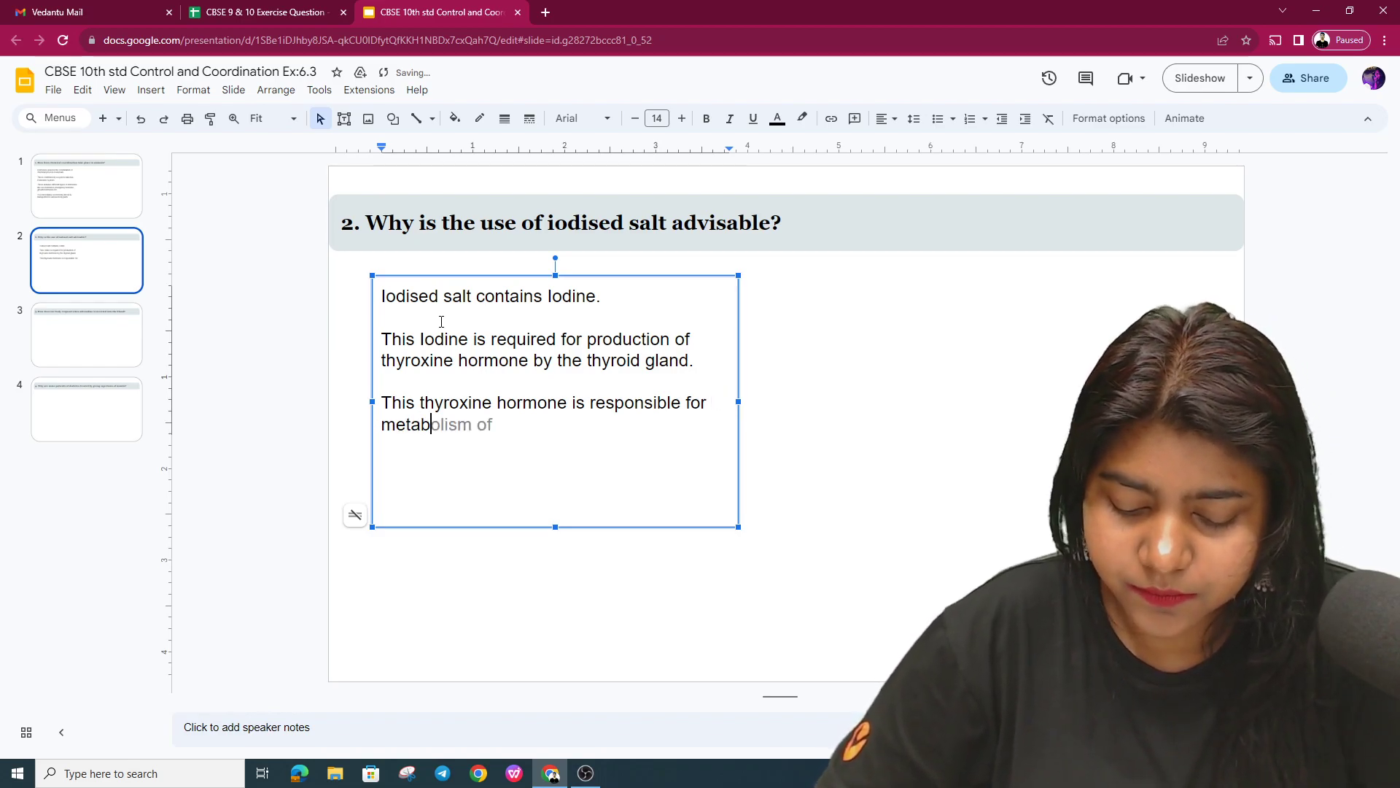
text(ol)
text(i)
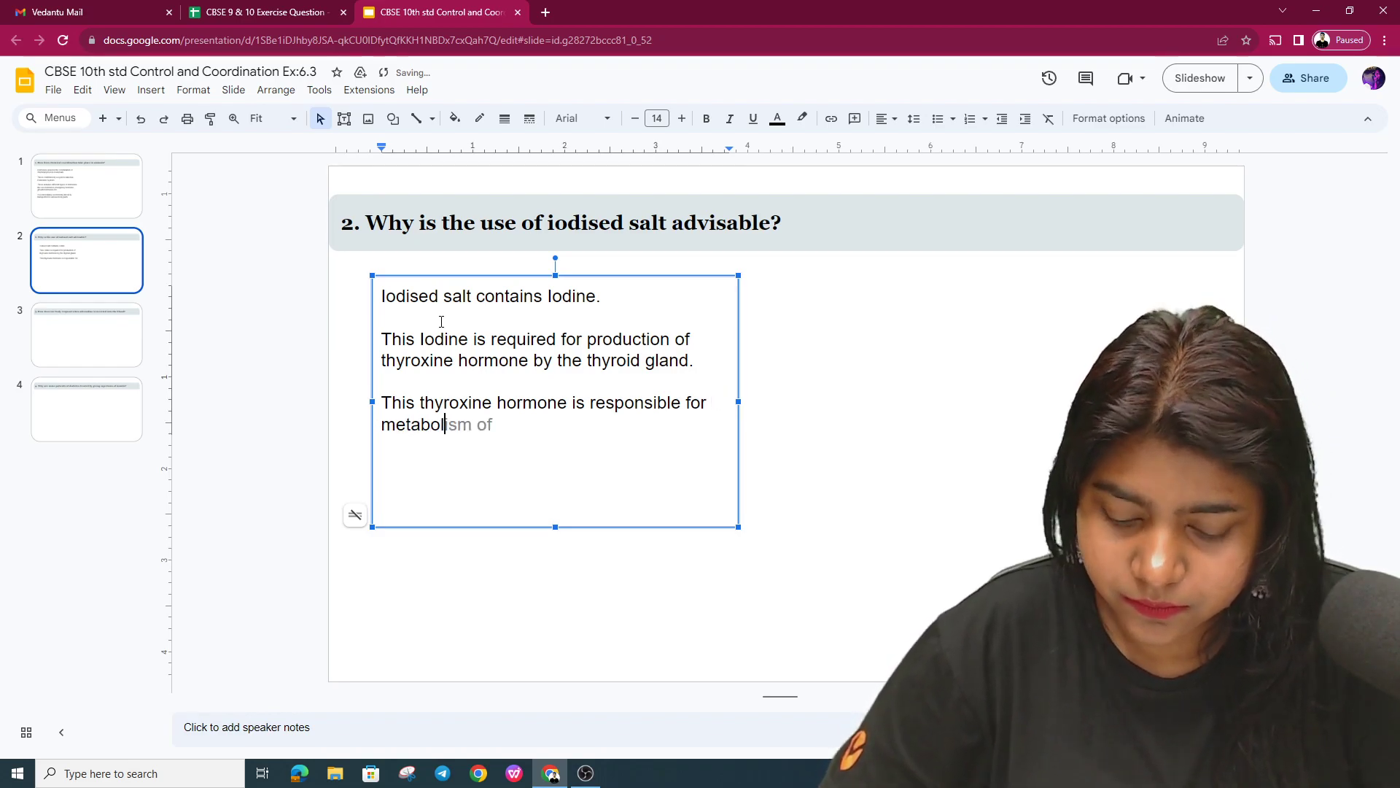
text(sm o)
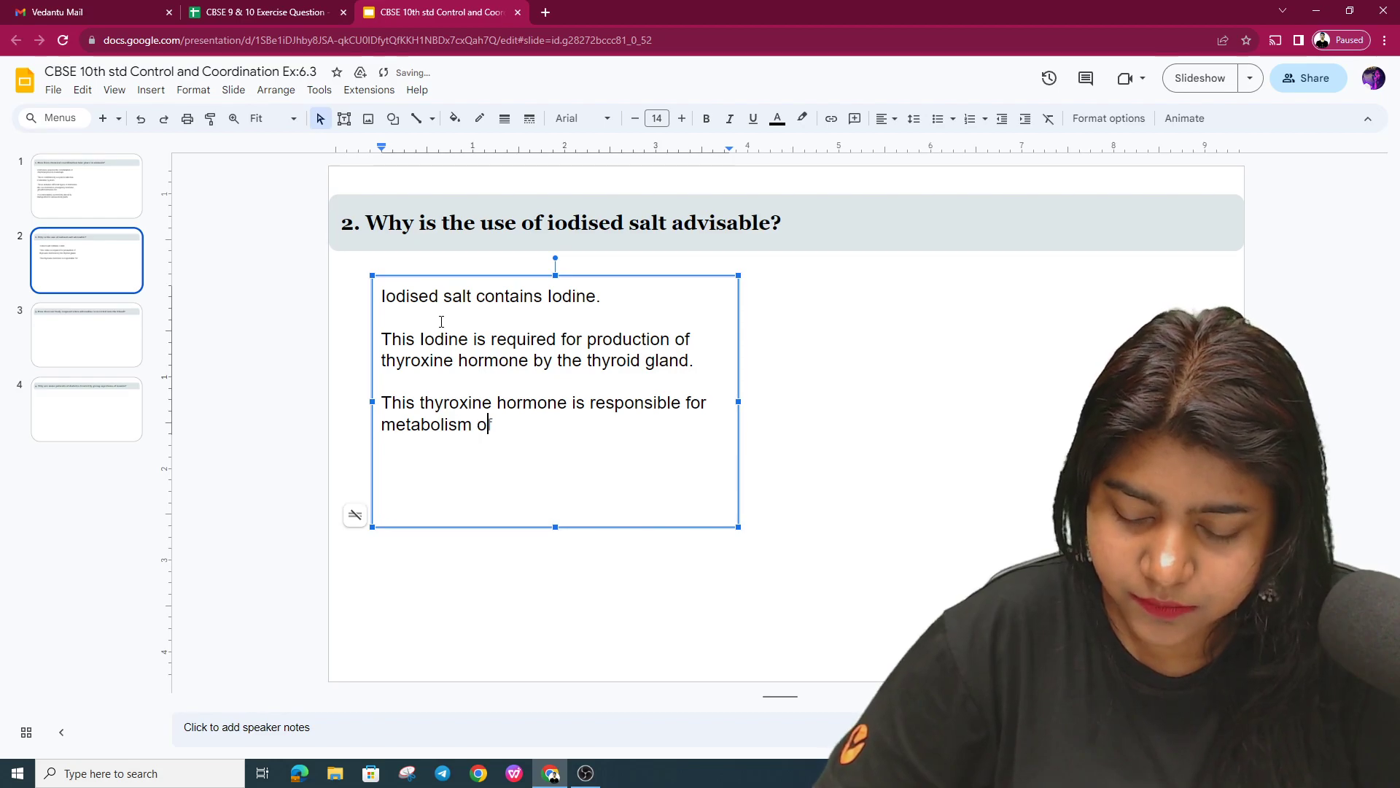
text(f fats , pro)
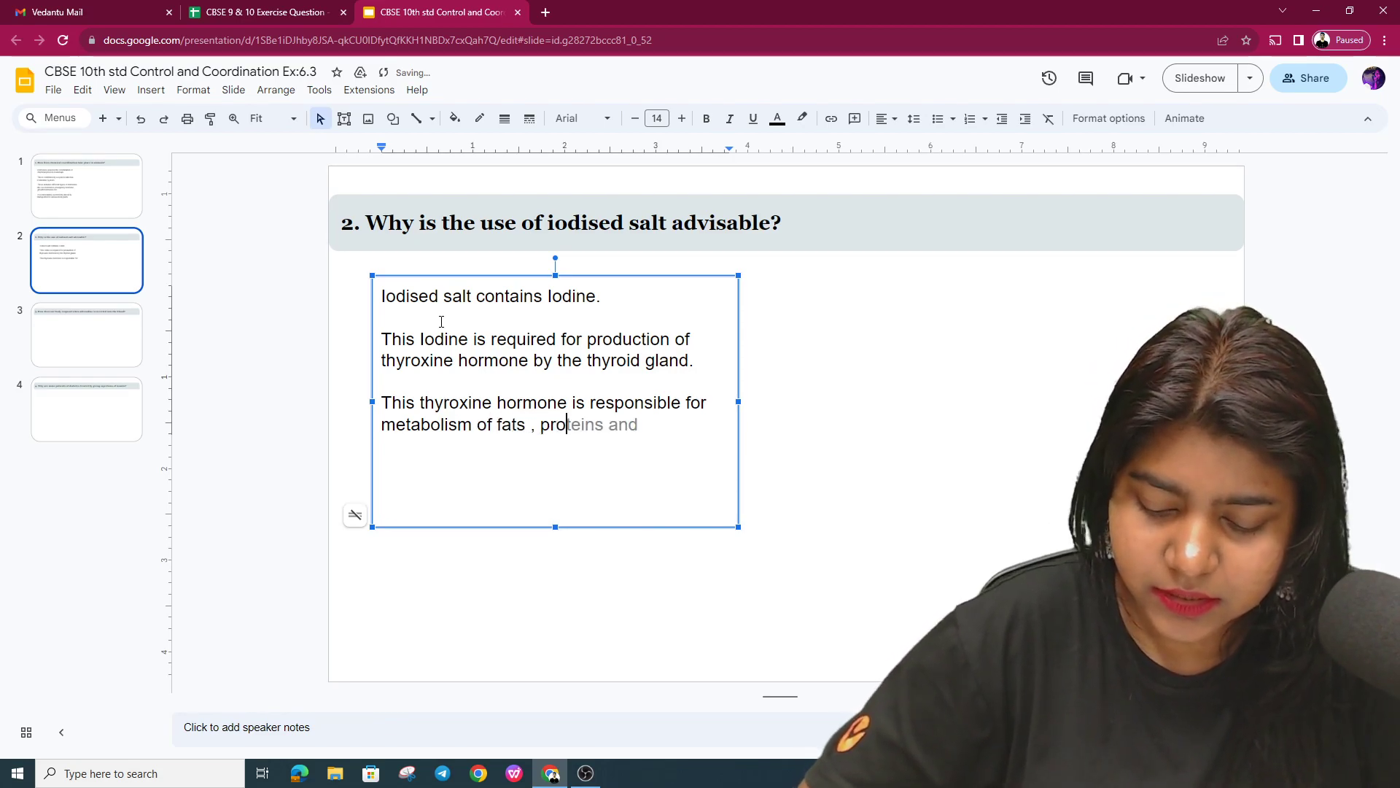
text(teins )
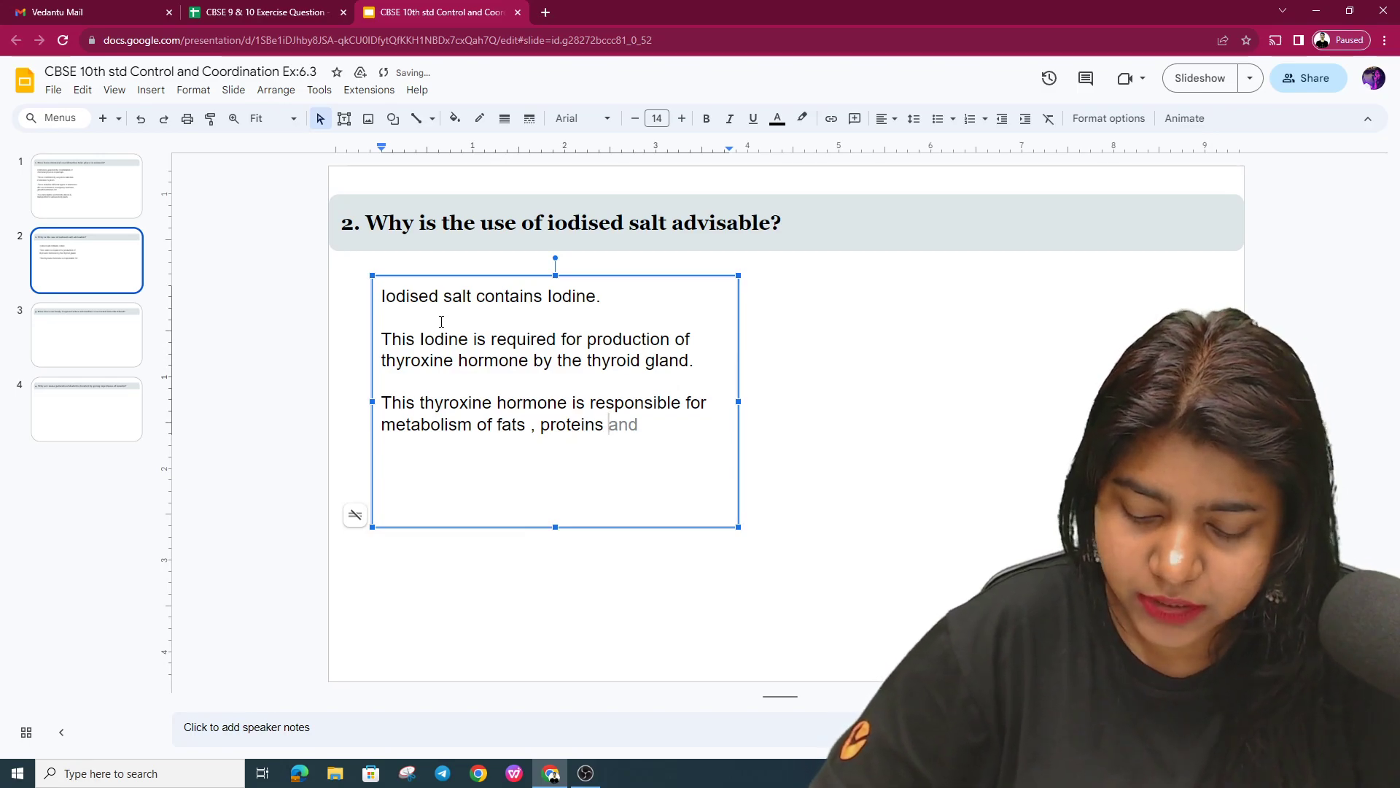
text(from the )
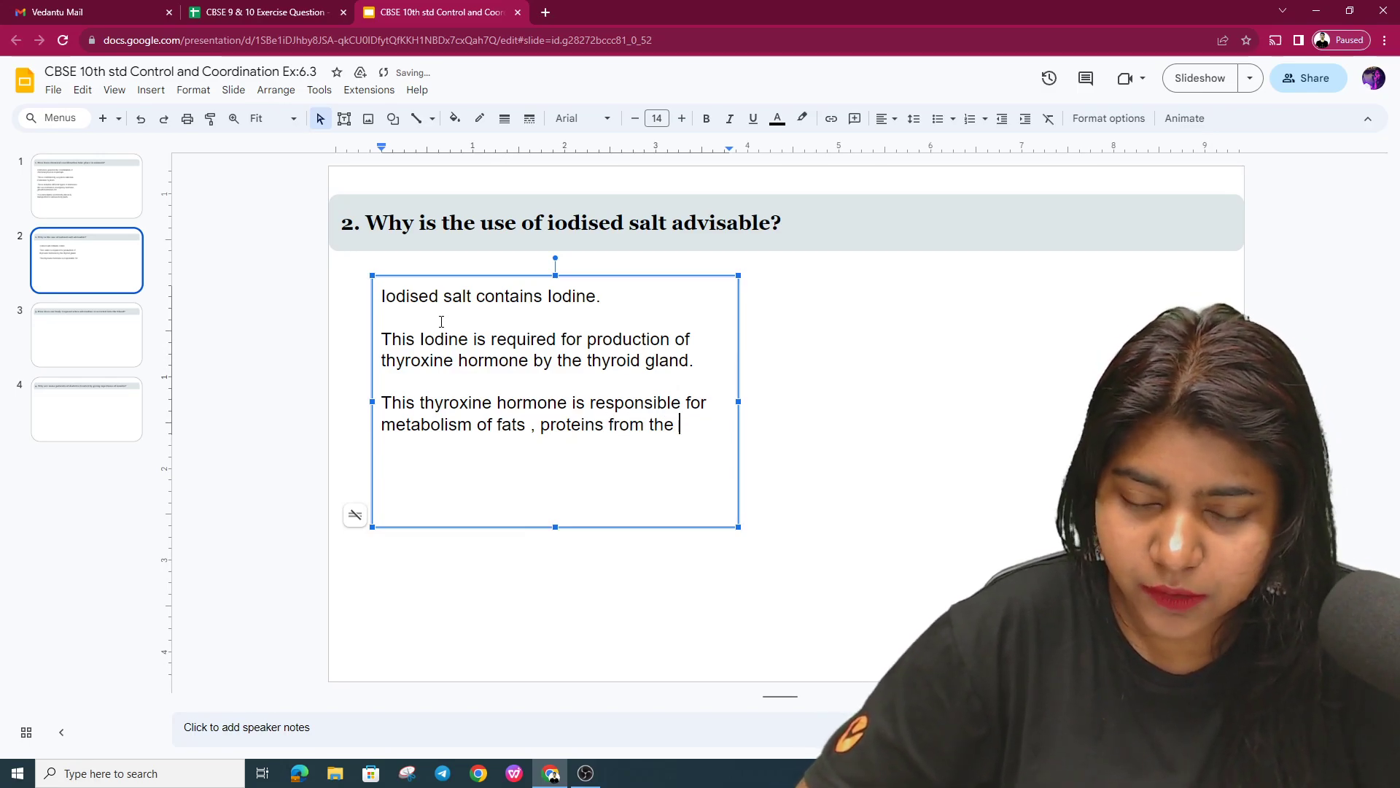
text(food we )
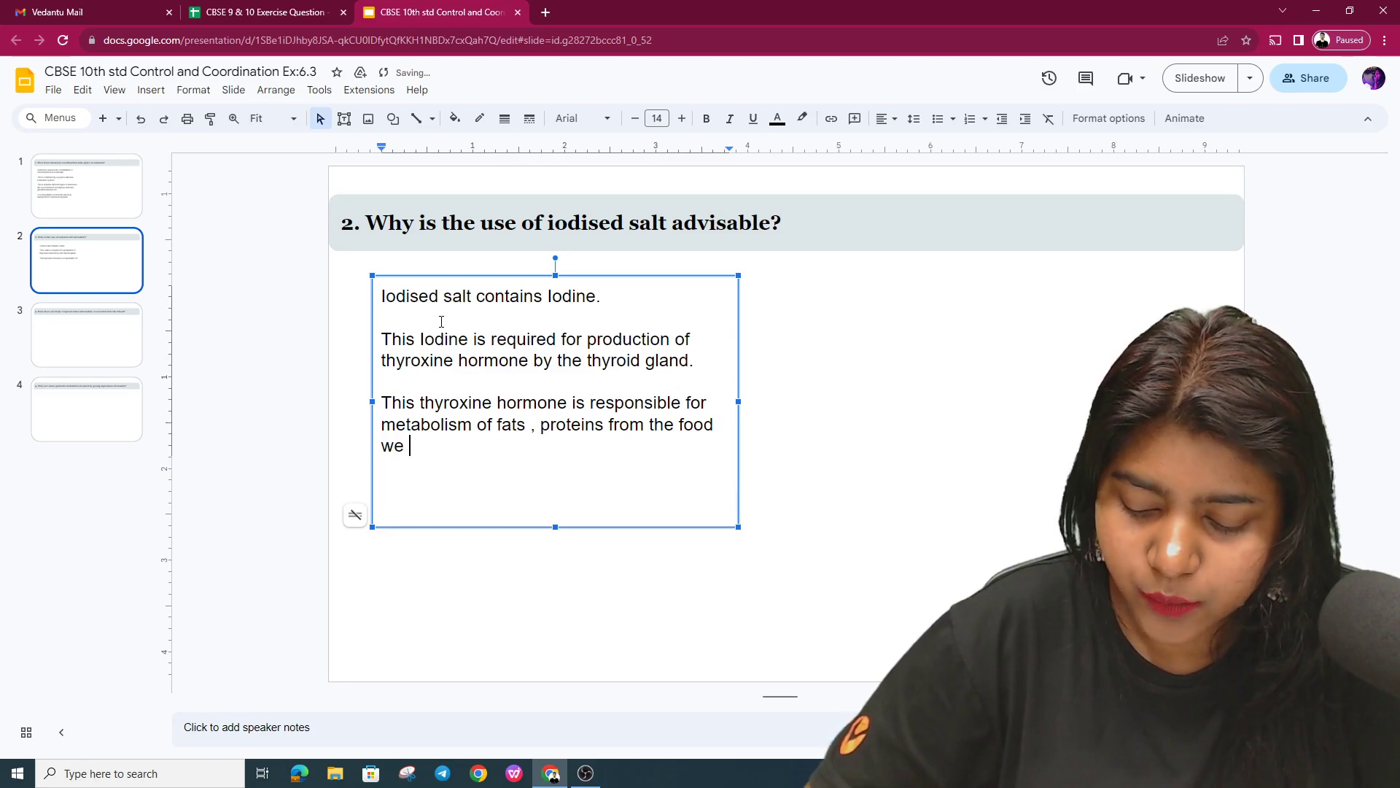
text(consume)
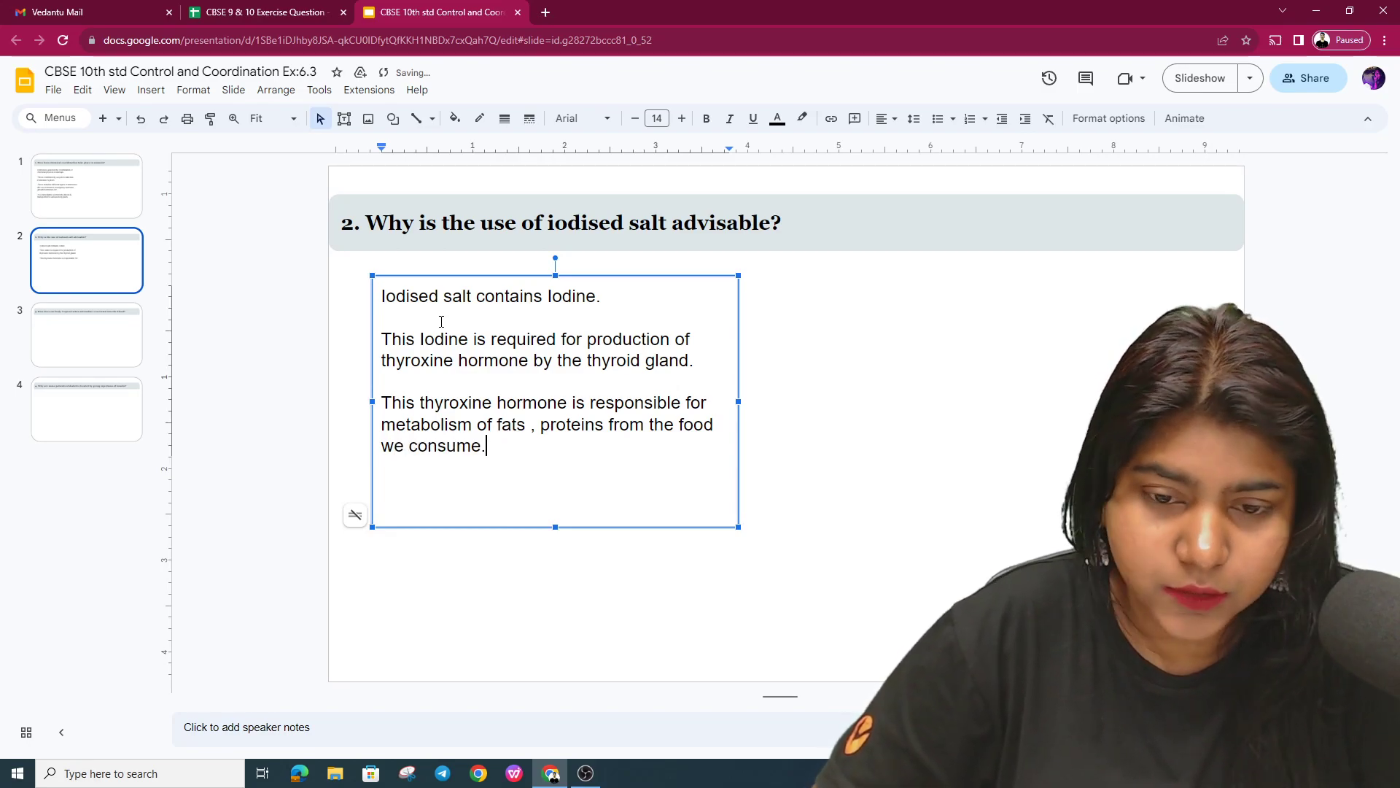
text(.)
key(Return)
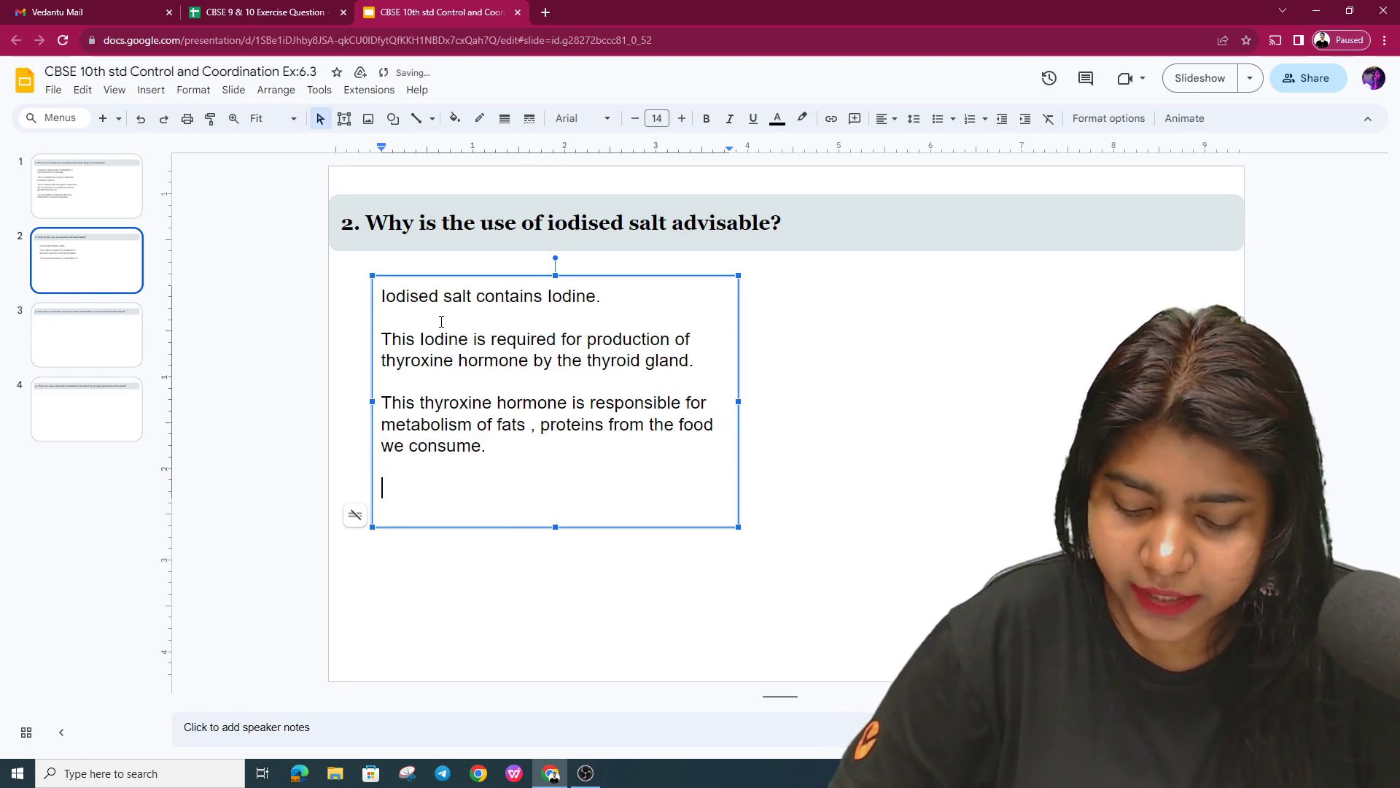
Step: Add the paragraph on ineffective metabolism without iodine, correcting the misspelled 'metabolism'
key(Return)
text(If the )
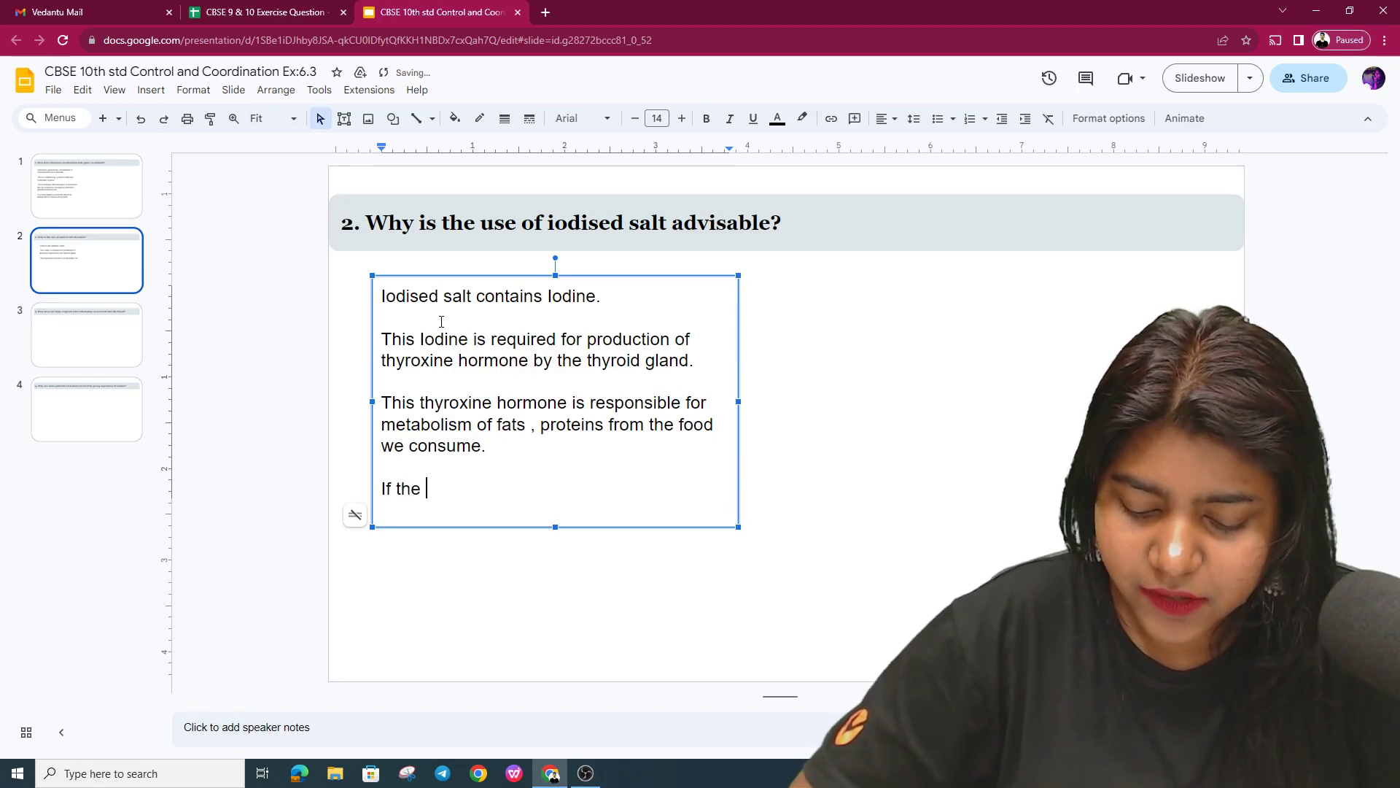
text(level )
text(of i)
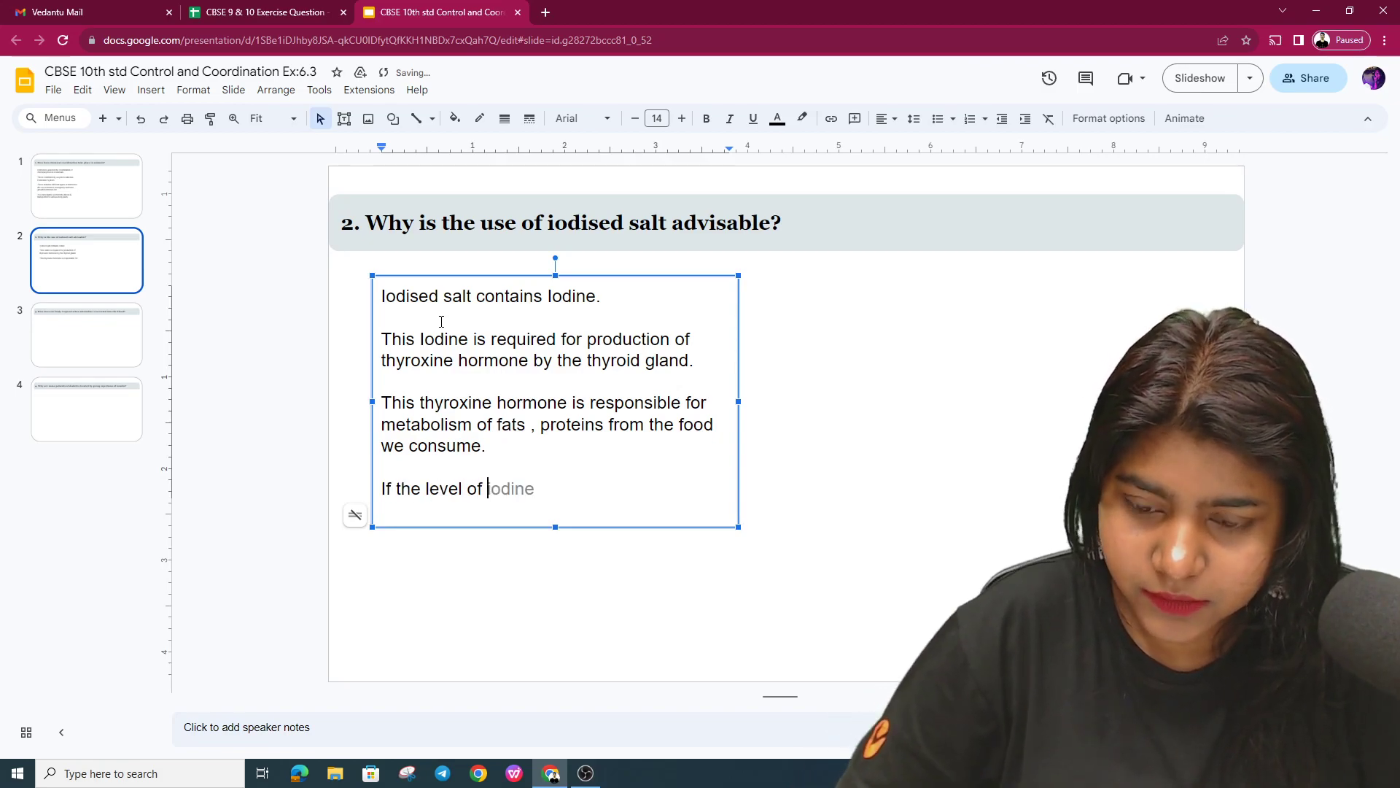
text(ne)
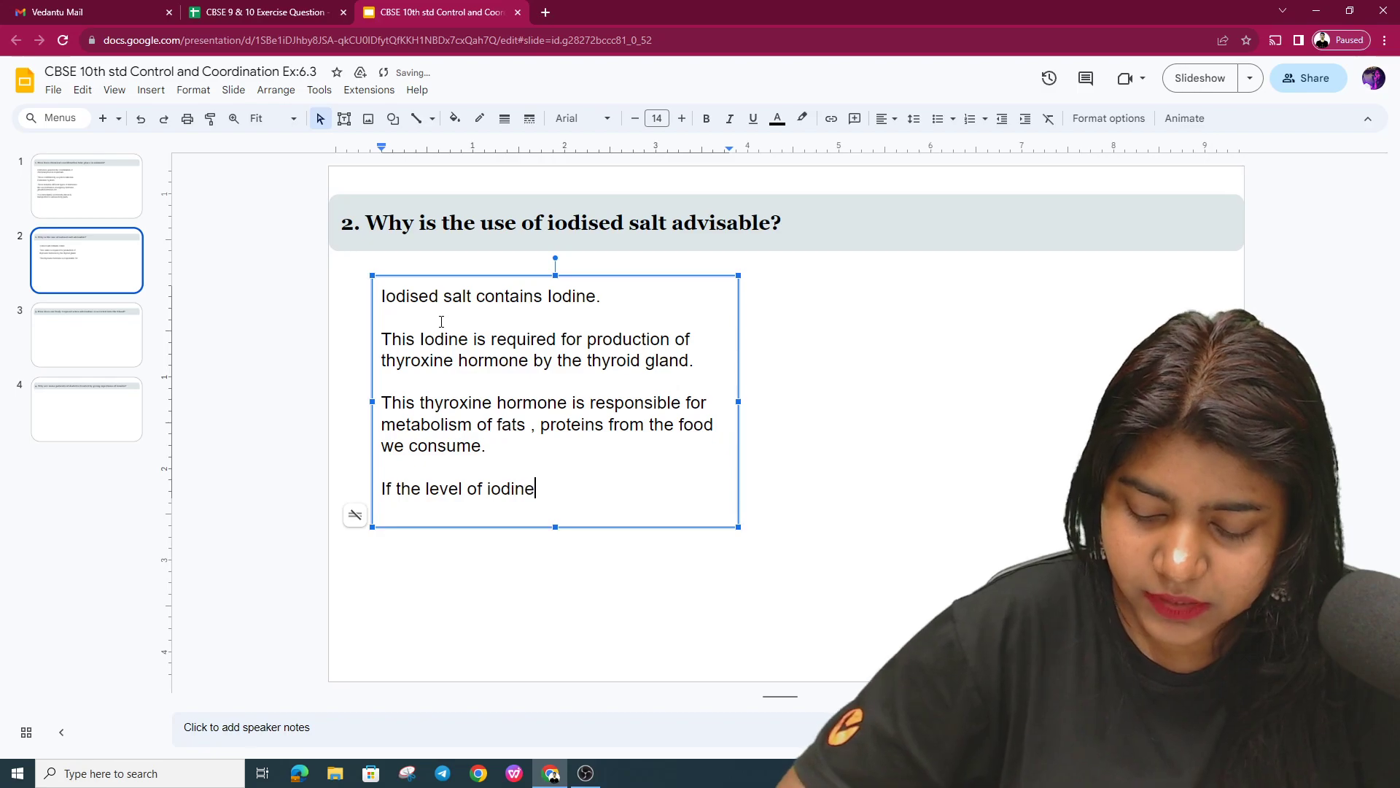
text( is)
text( less in our b)
text(y .)
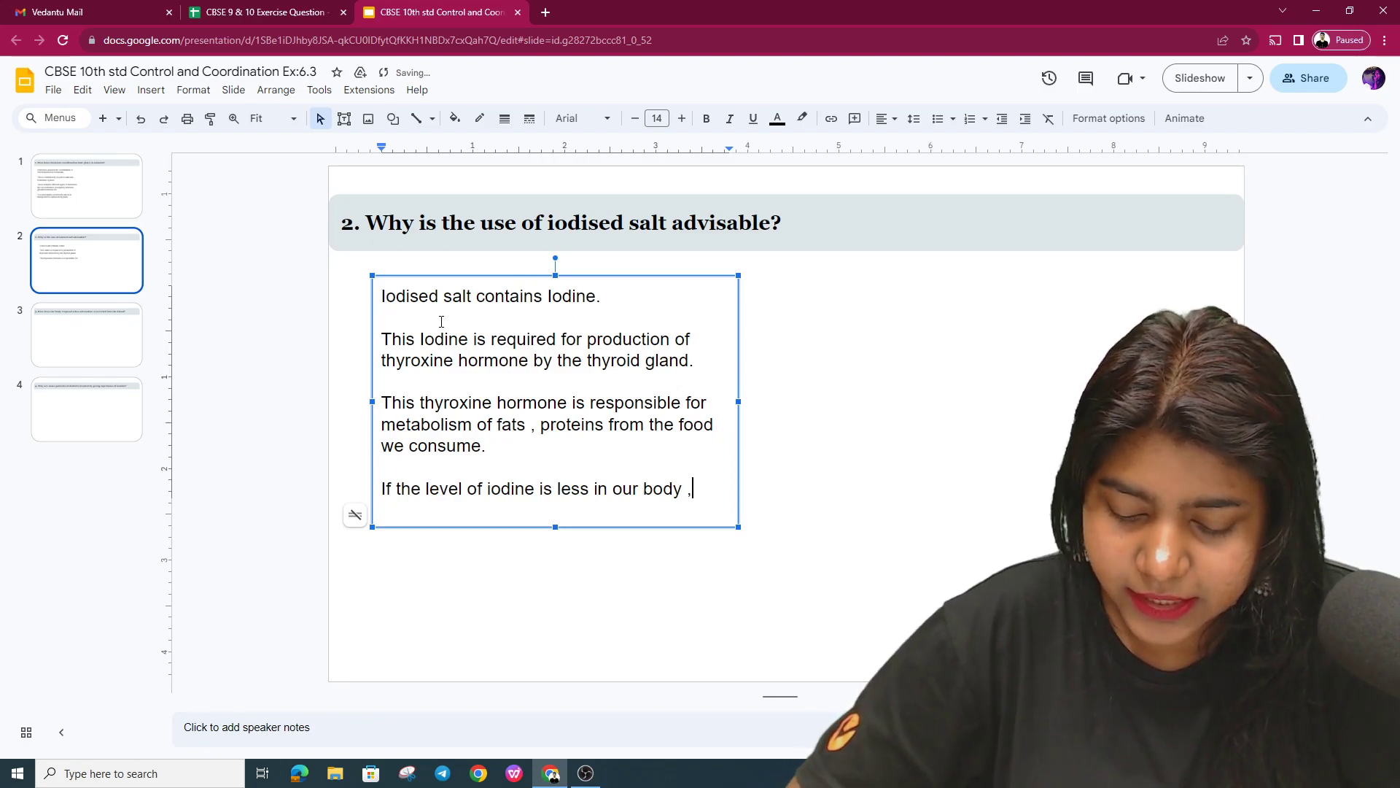
text( then)
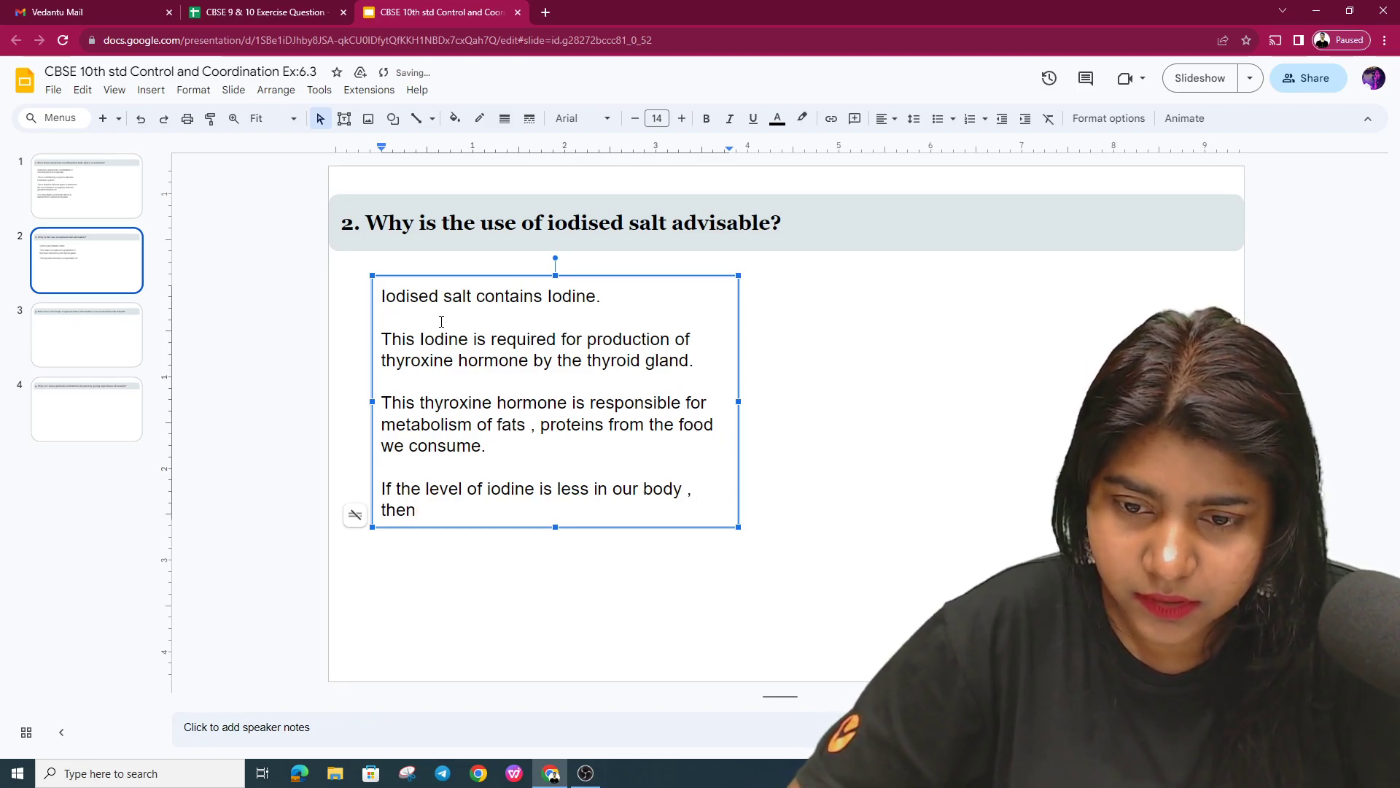
text( thyroi)
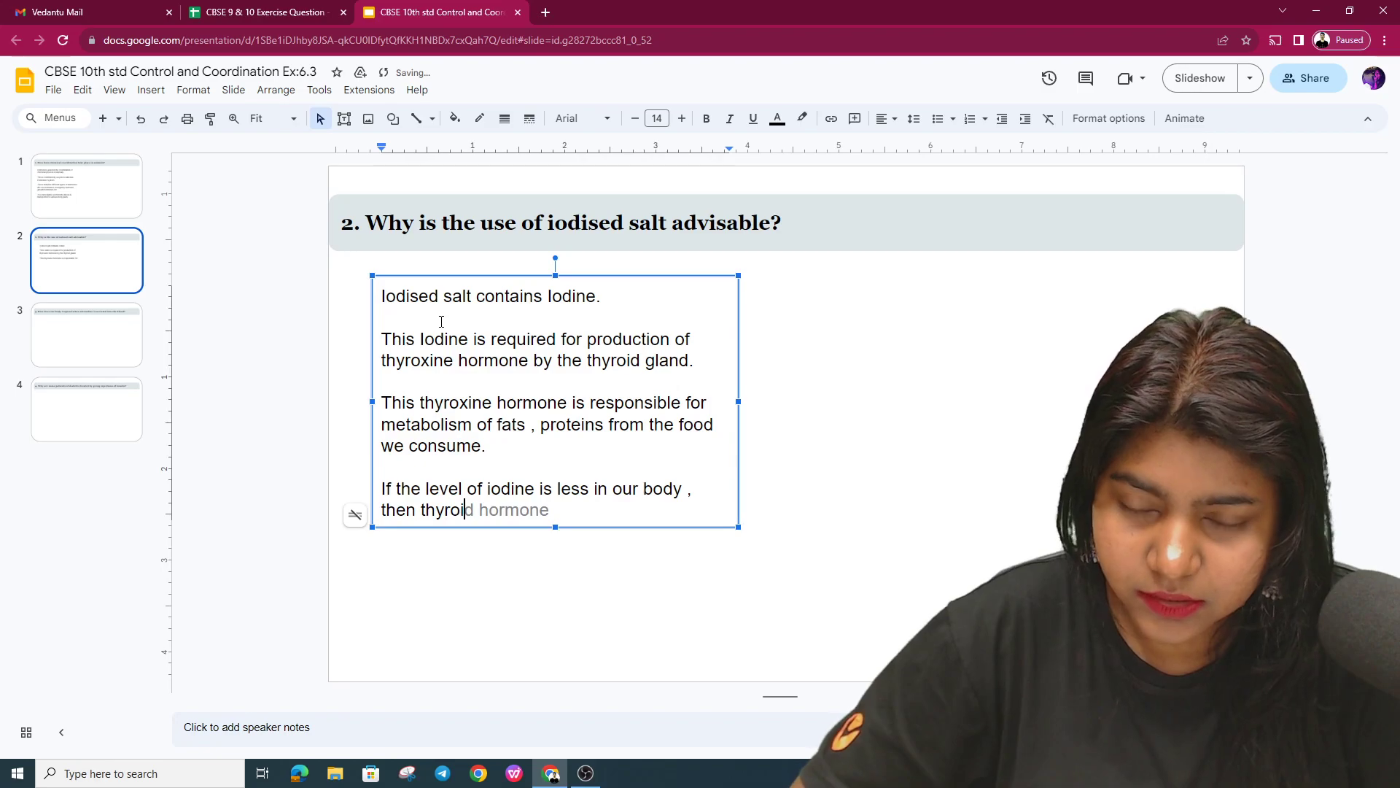
text(d gland is )
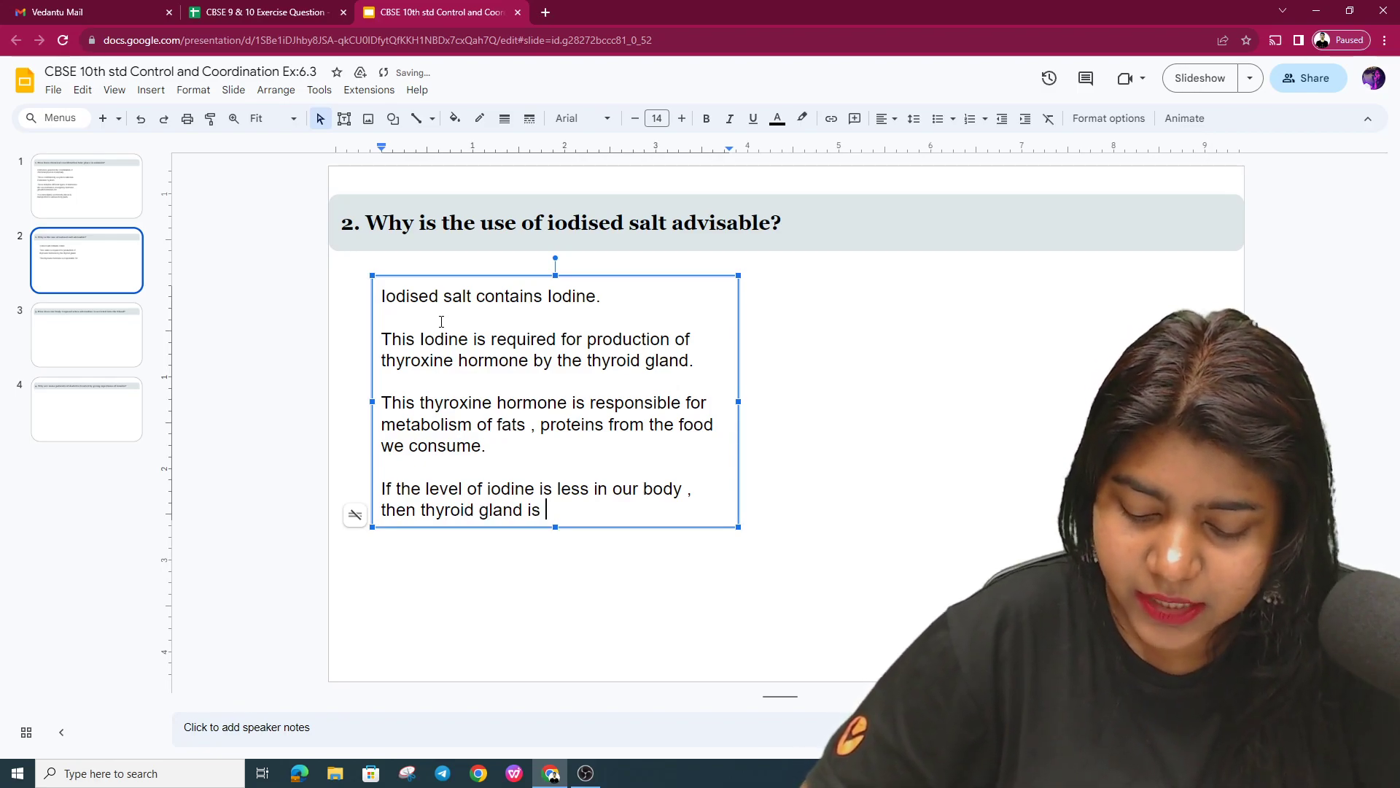
text(unable )
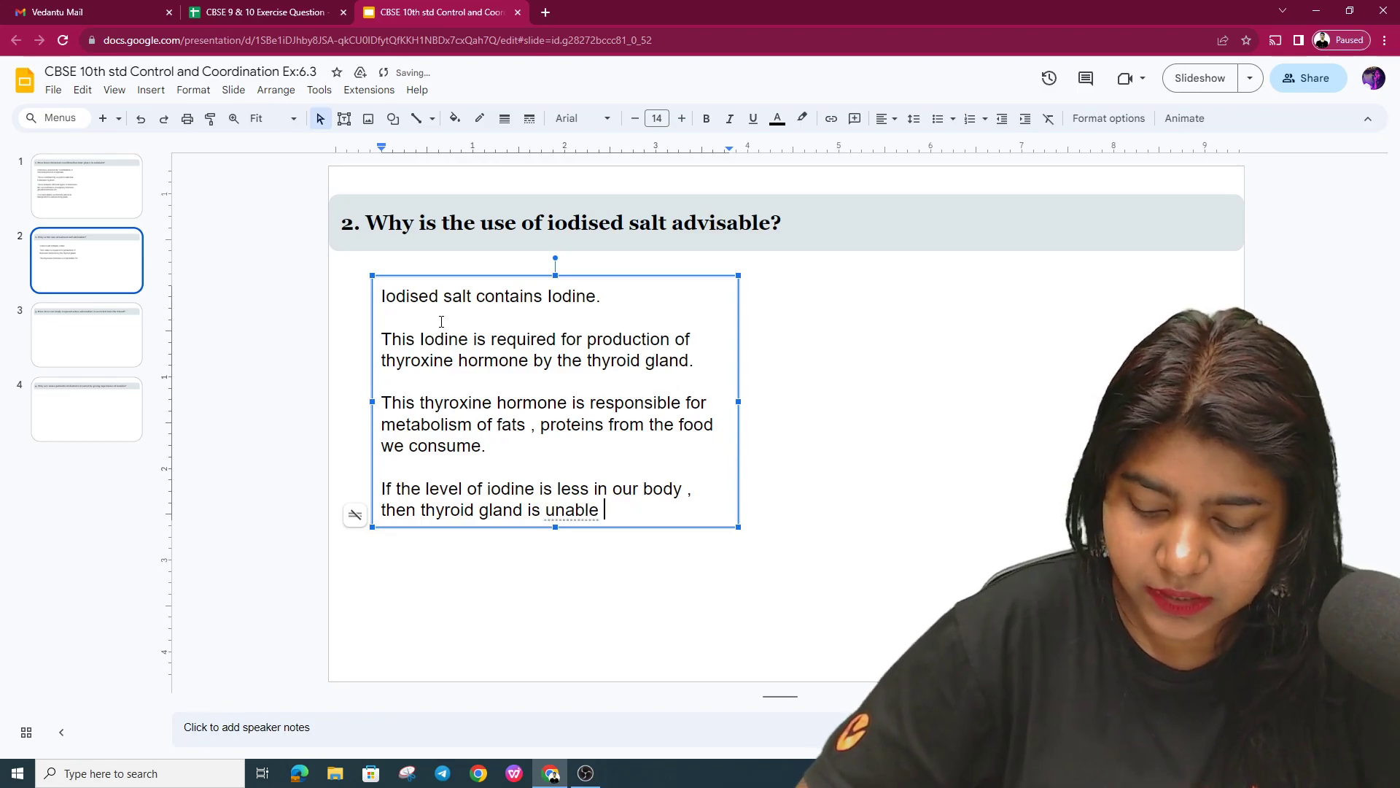
text( od)
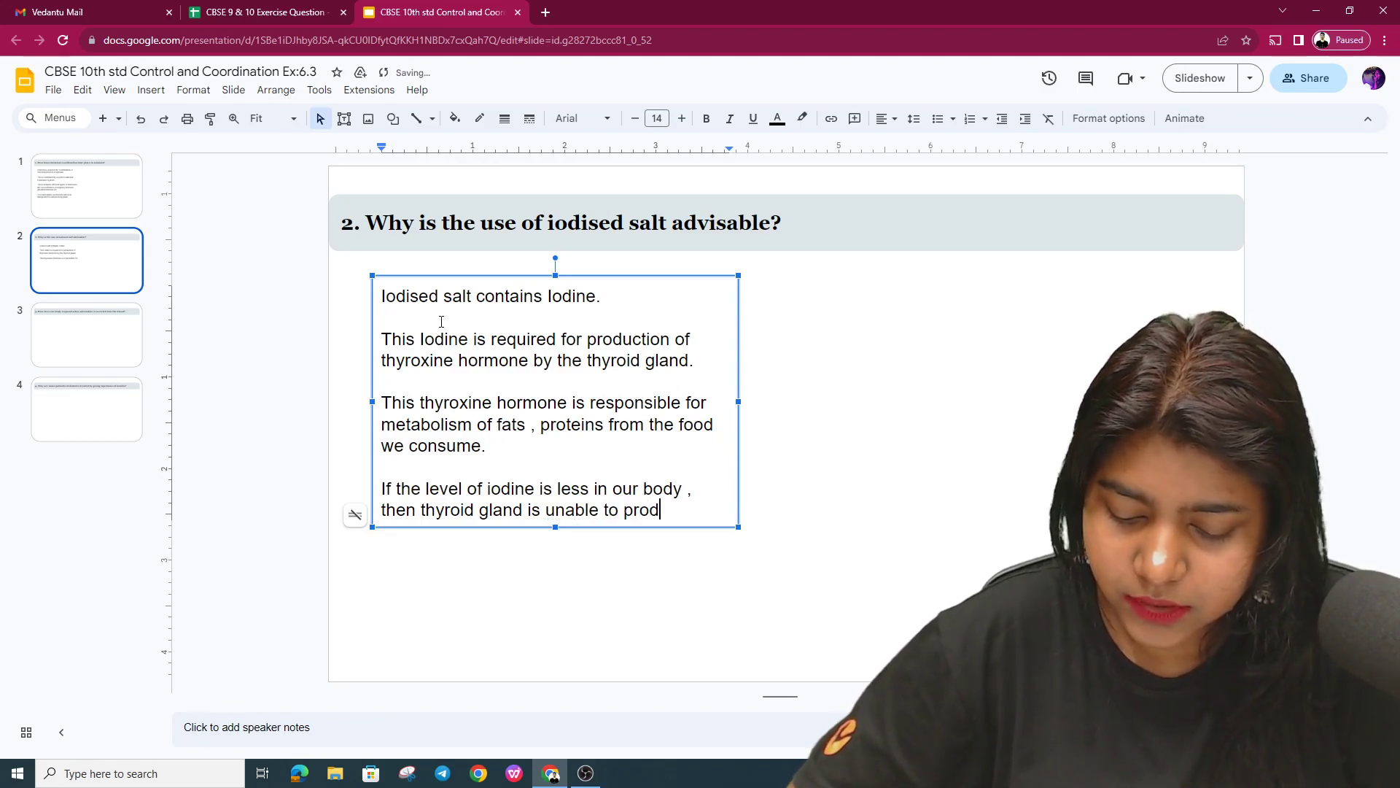
text(uce thy)
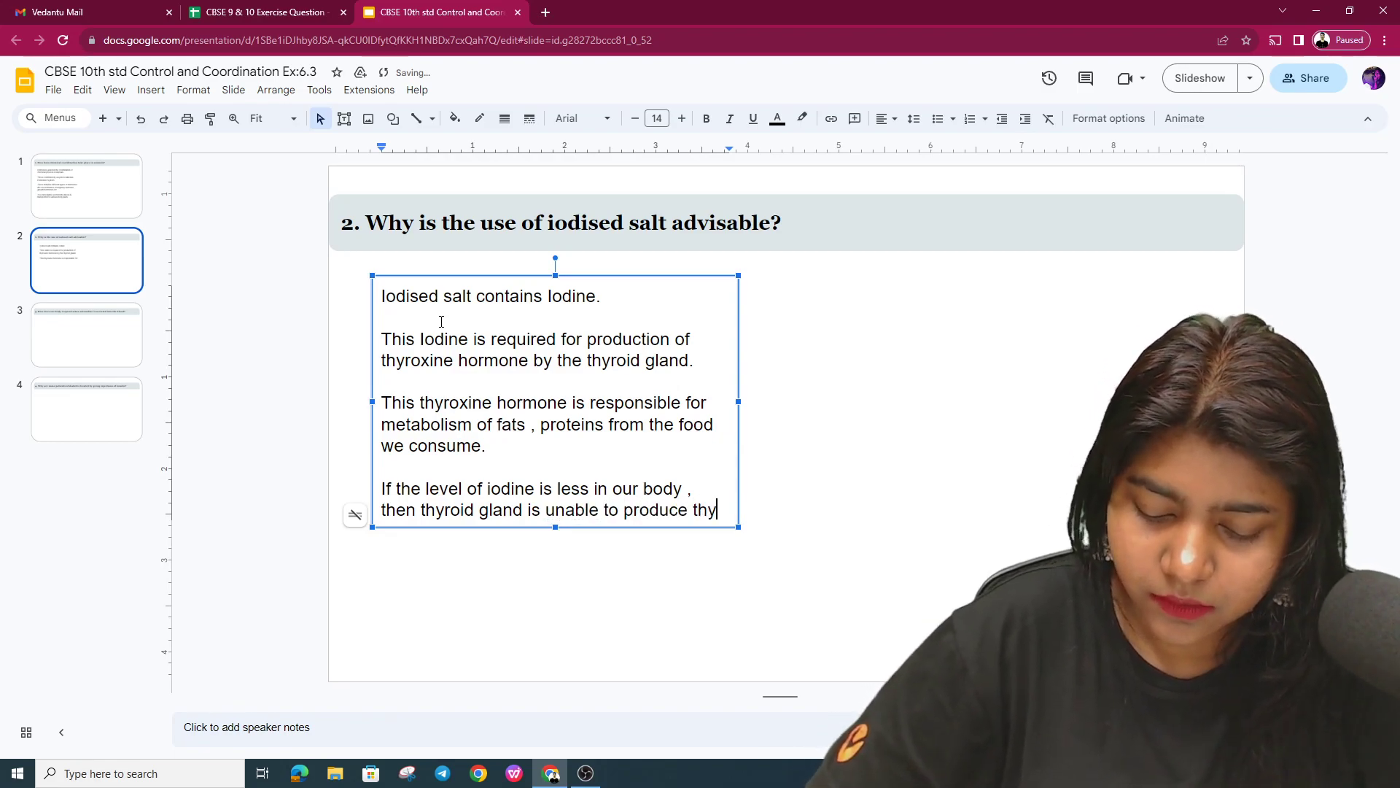
text(roxine )
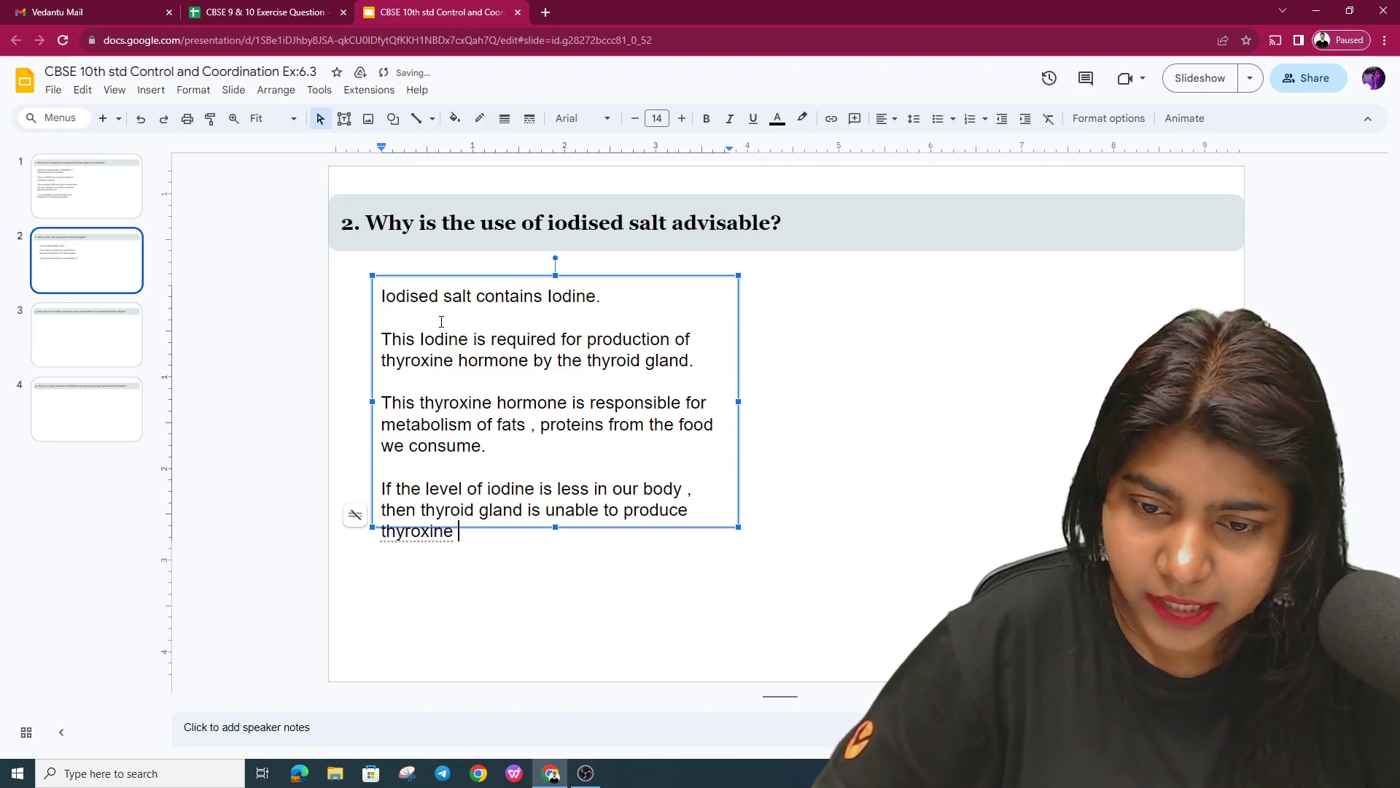
text(hormone. If there is no thyroxi)
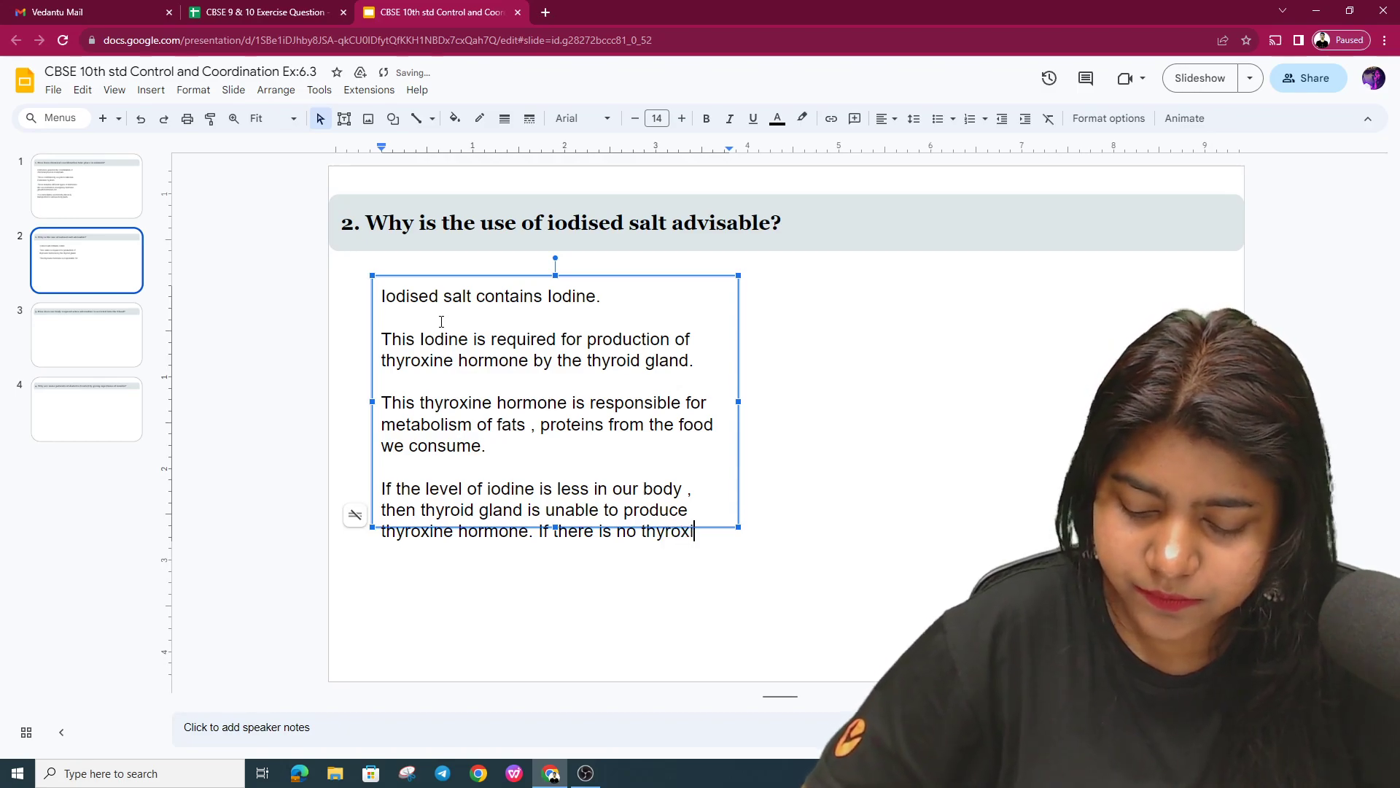
text(ne hormone)
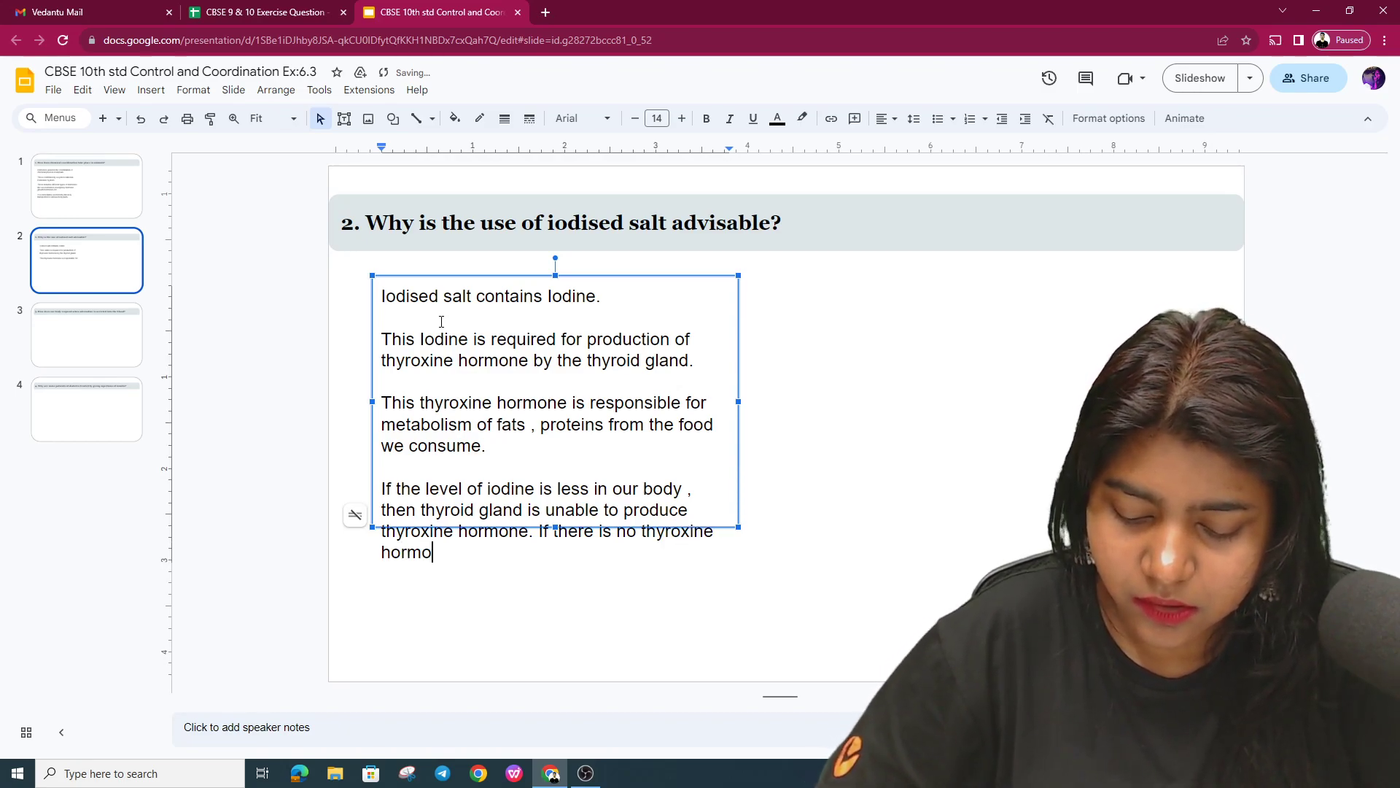
text( then)
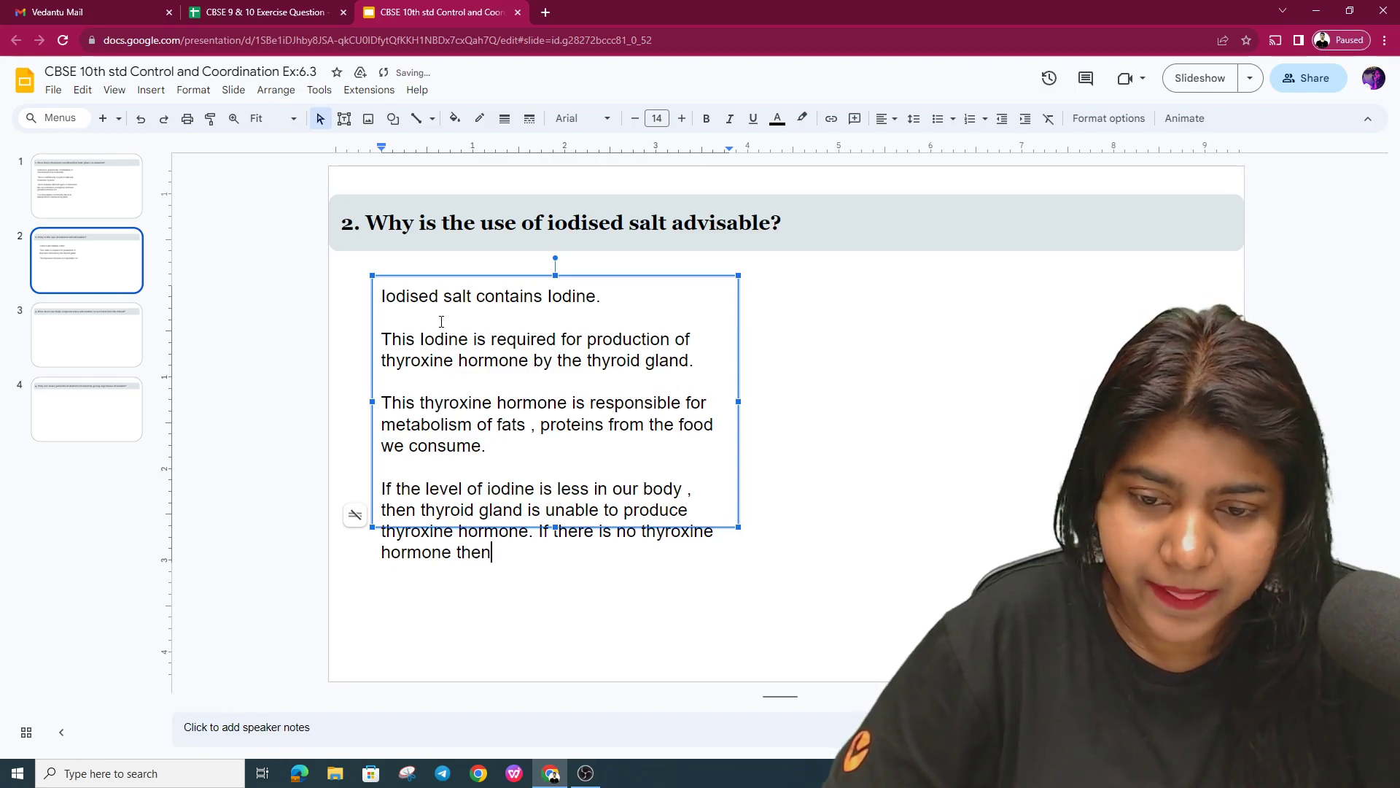
text( metb)
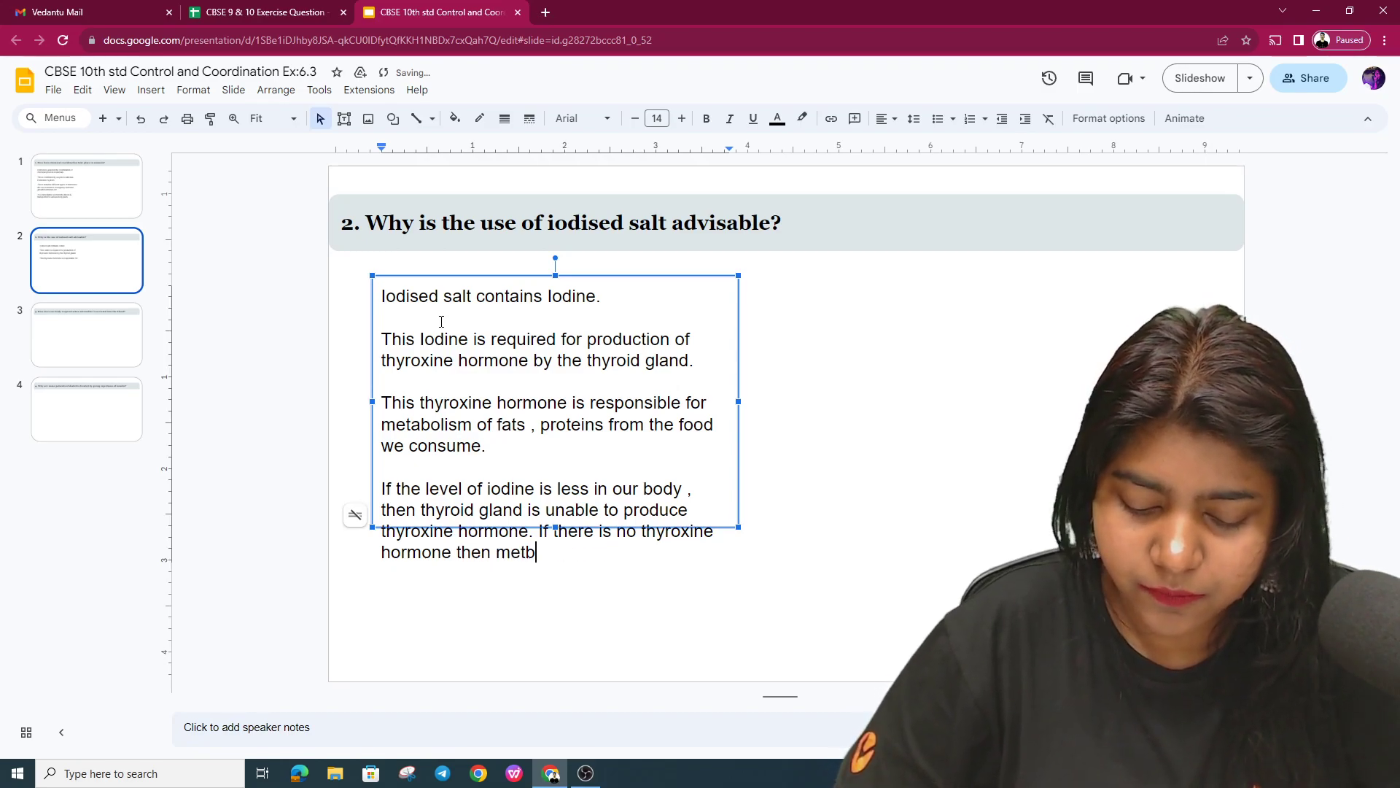
text(oloism)
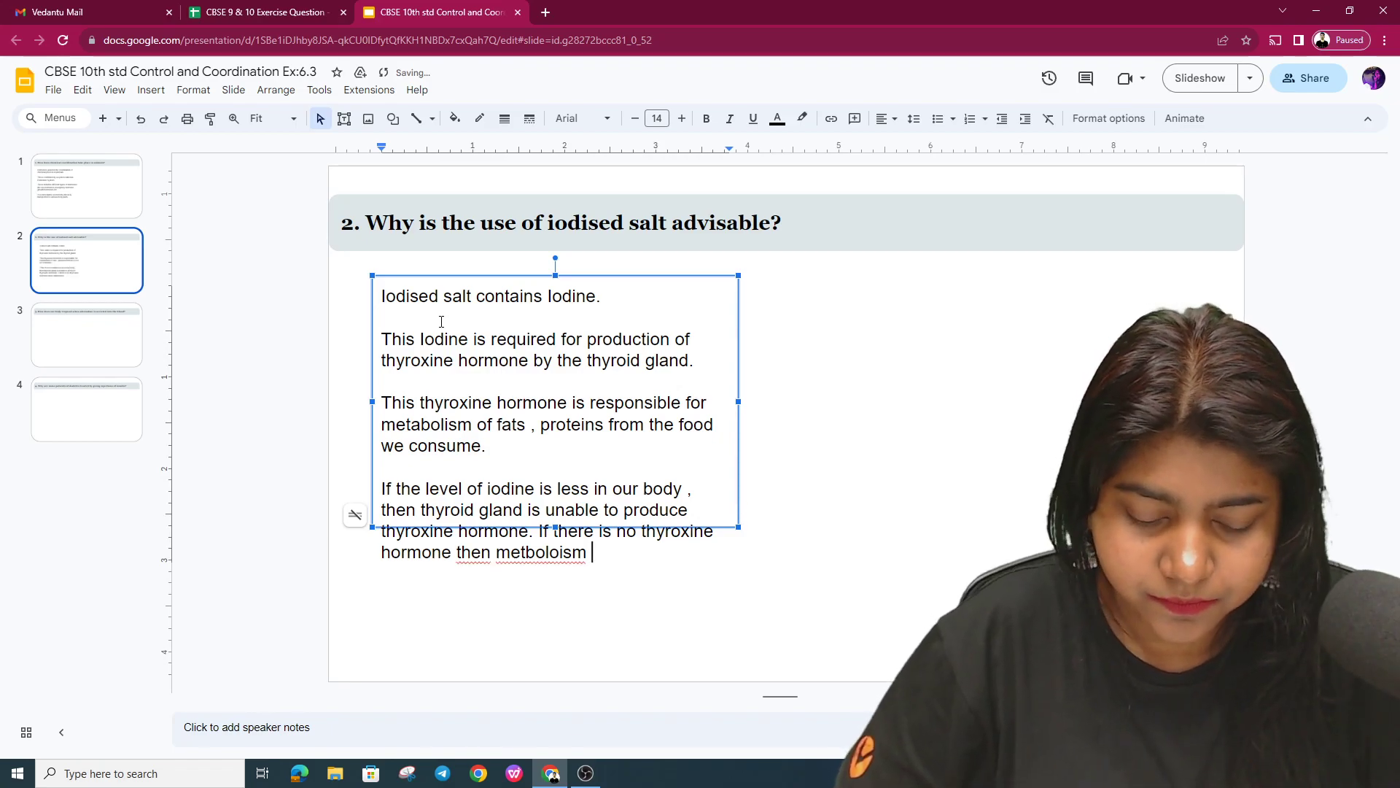
key(BackSpace)
key(BackSpace)
key(BackSpace)
key(BackSpace)
key(BackSpace)
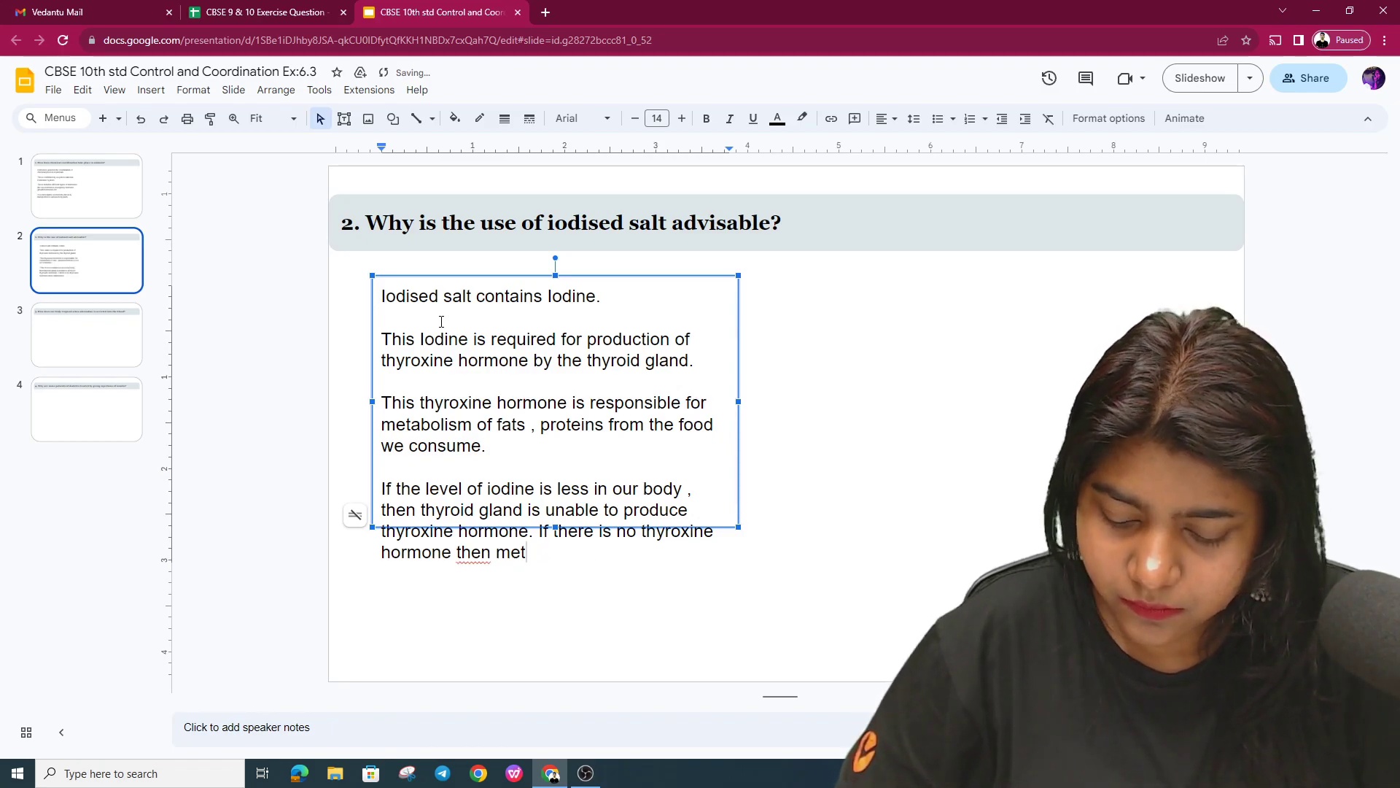
text(abol)
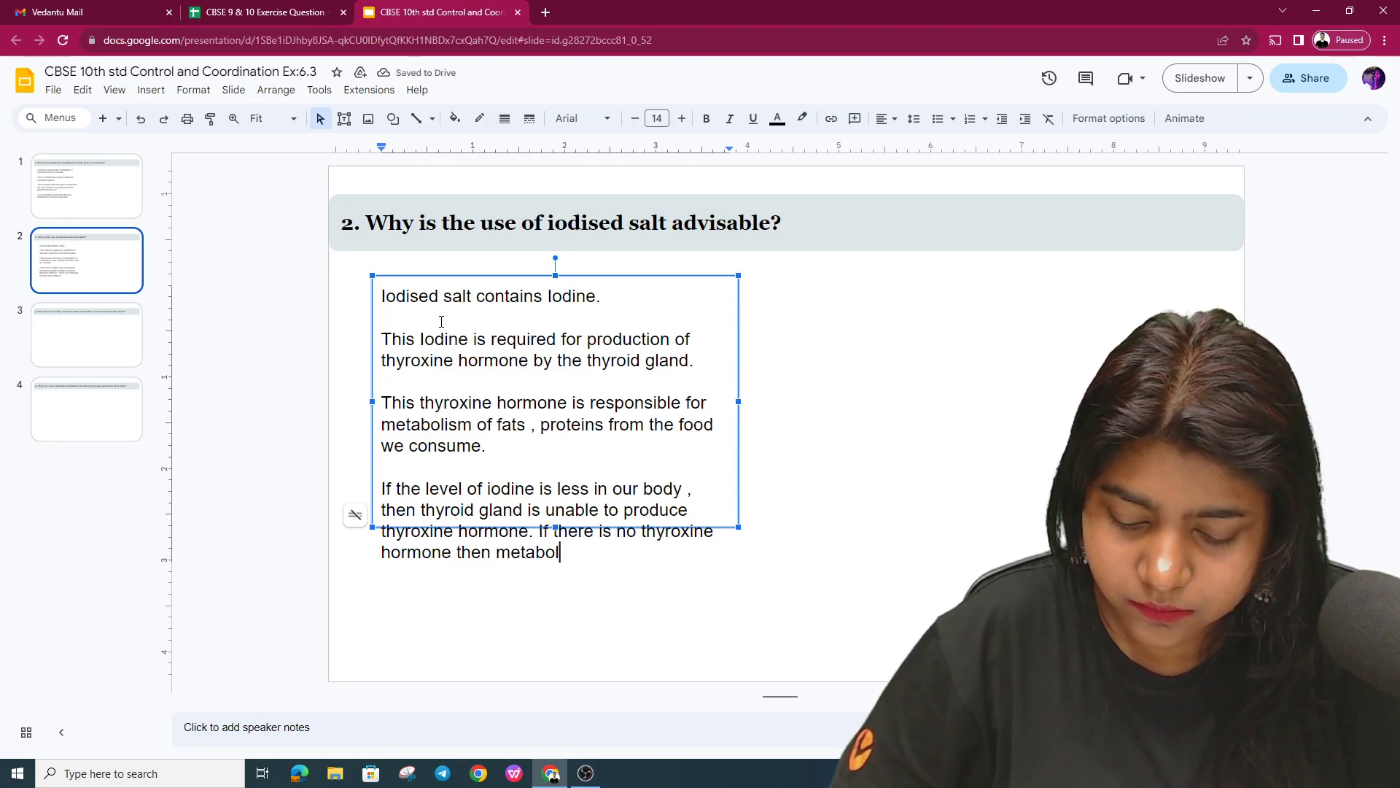
text(ism will)
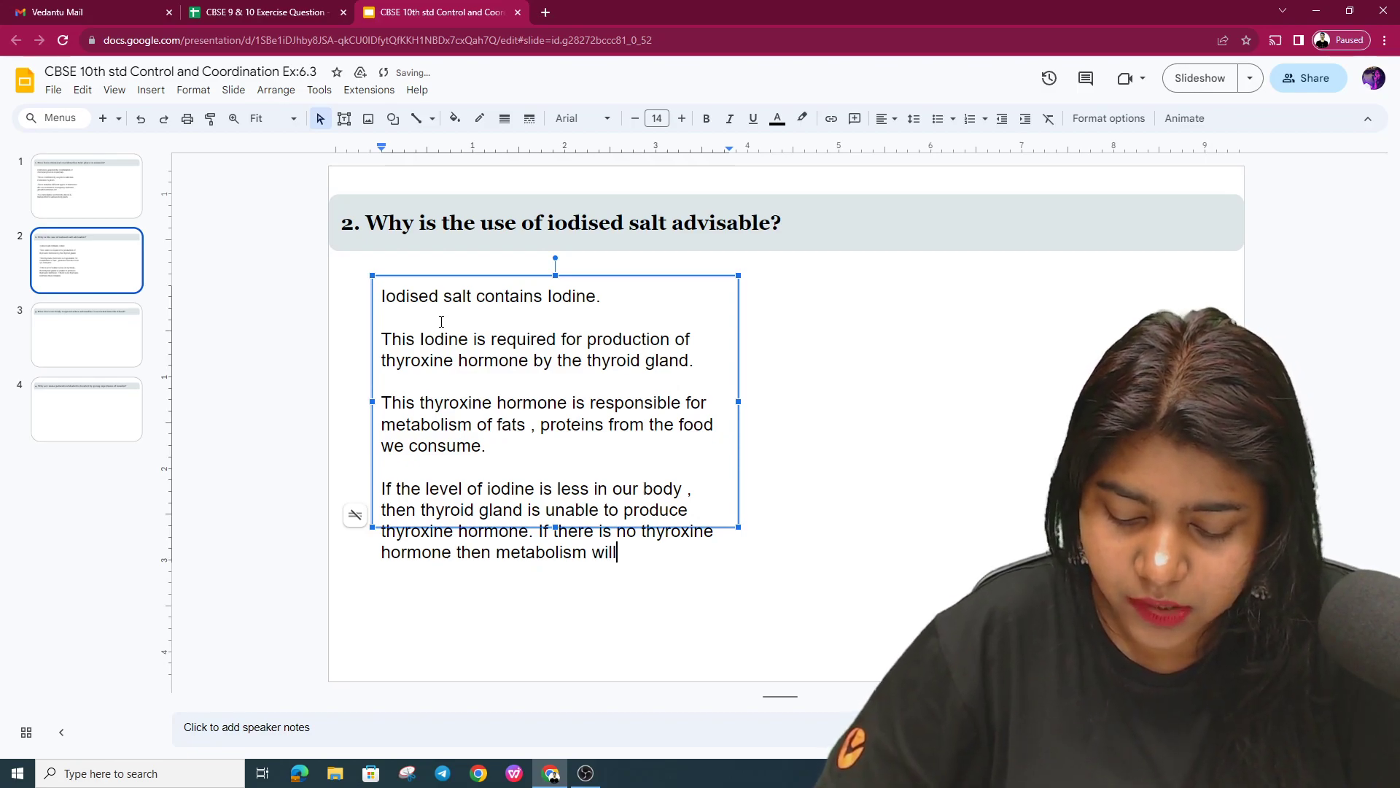
text( not be e)
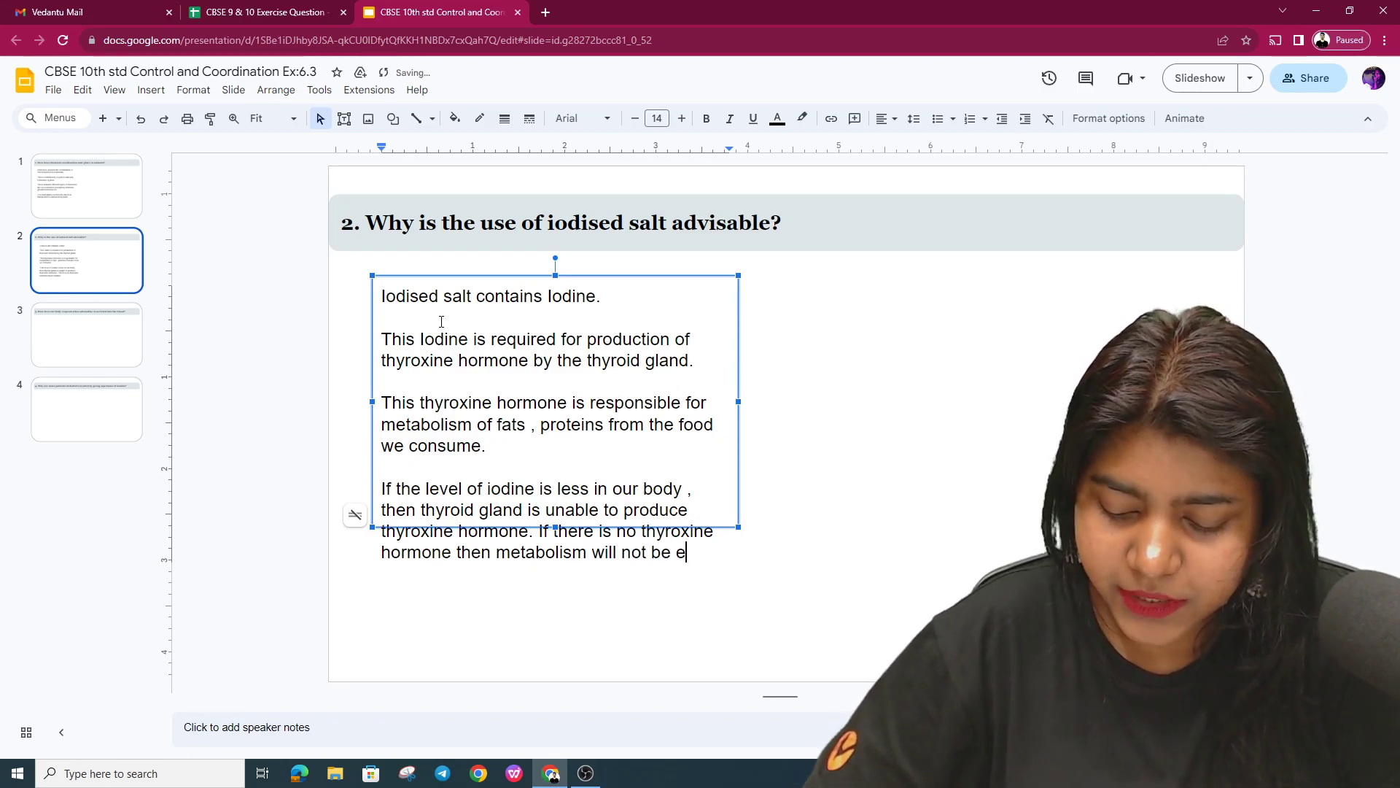
text(ffective.)
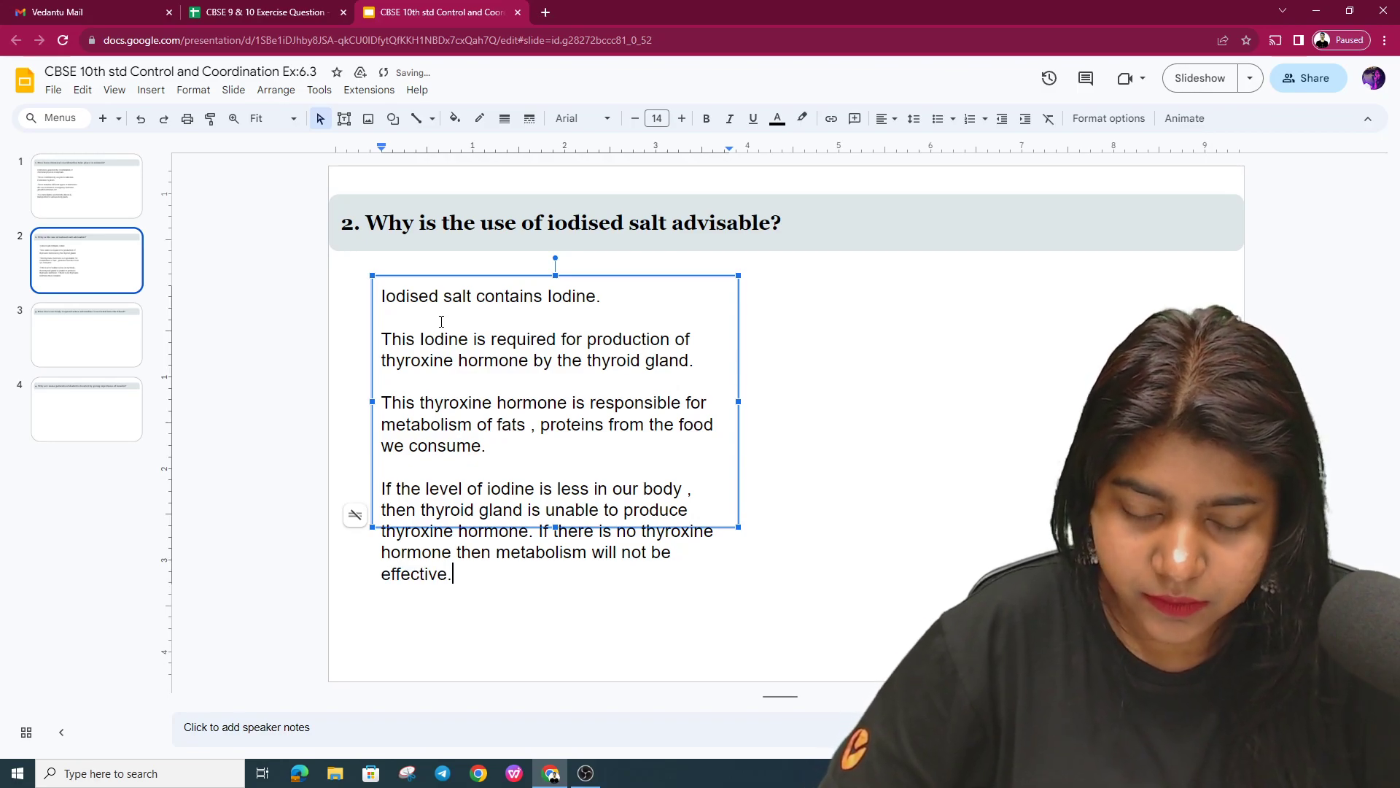
key(Return)
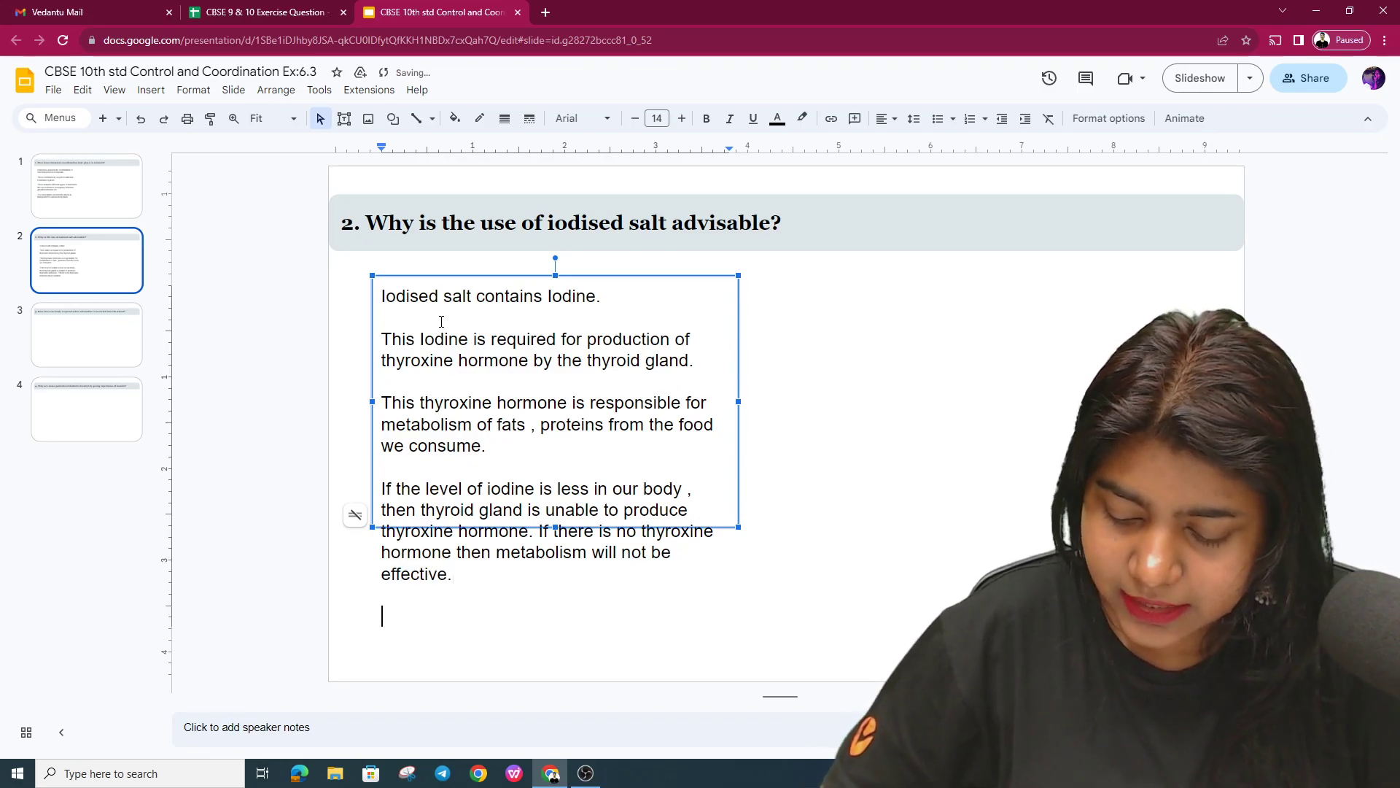
text(As a result th)
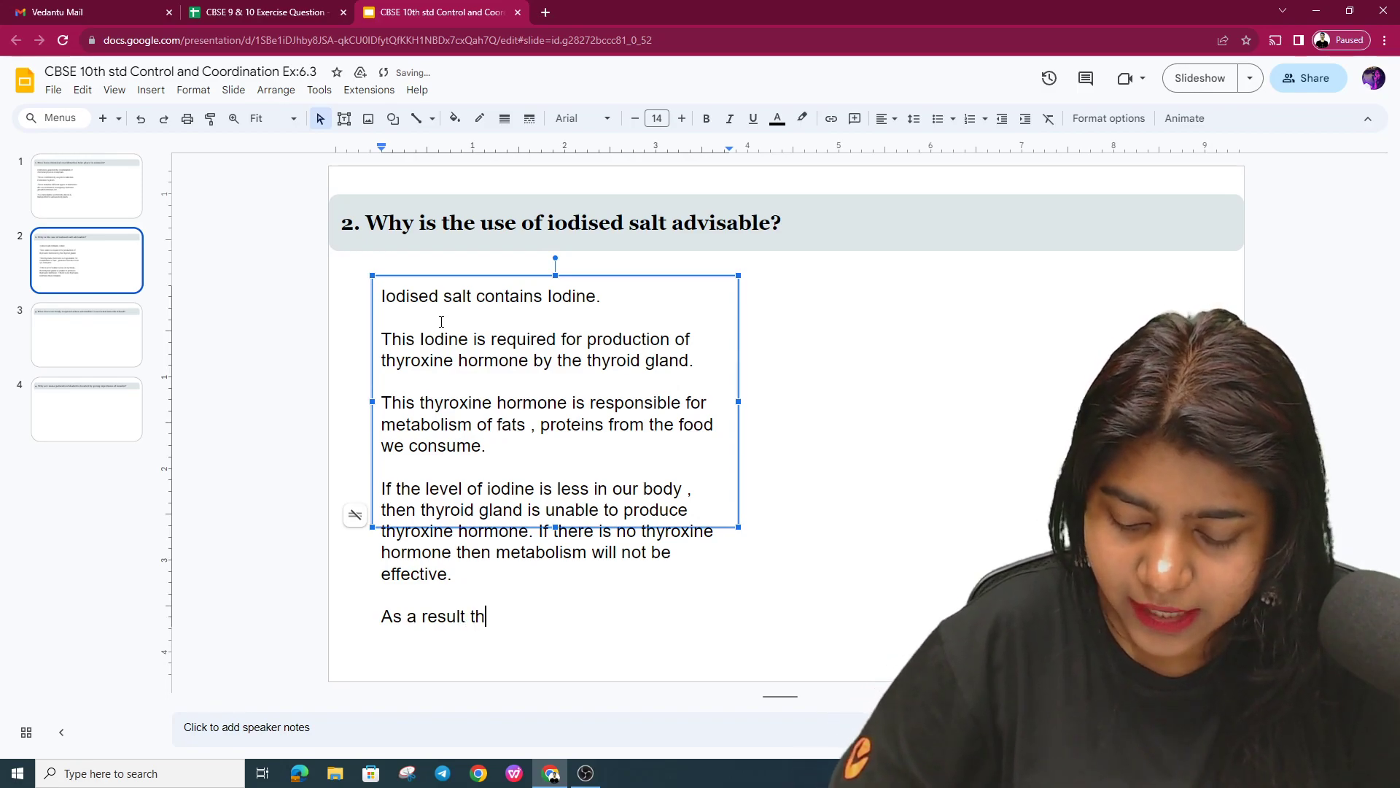
text(e thyroid )
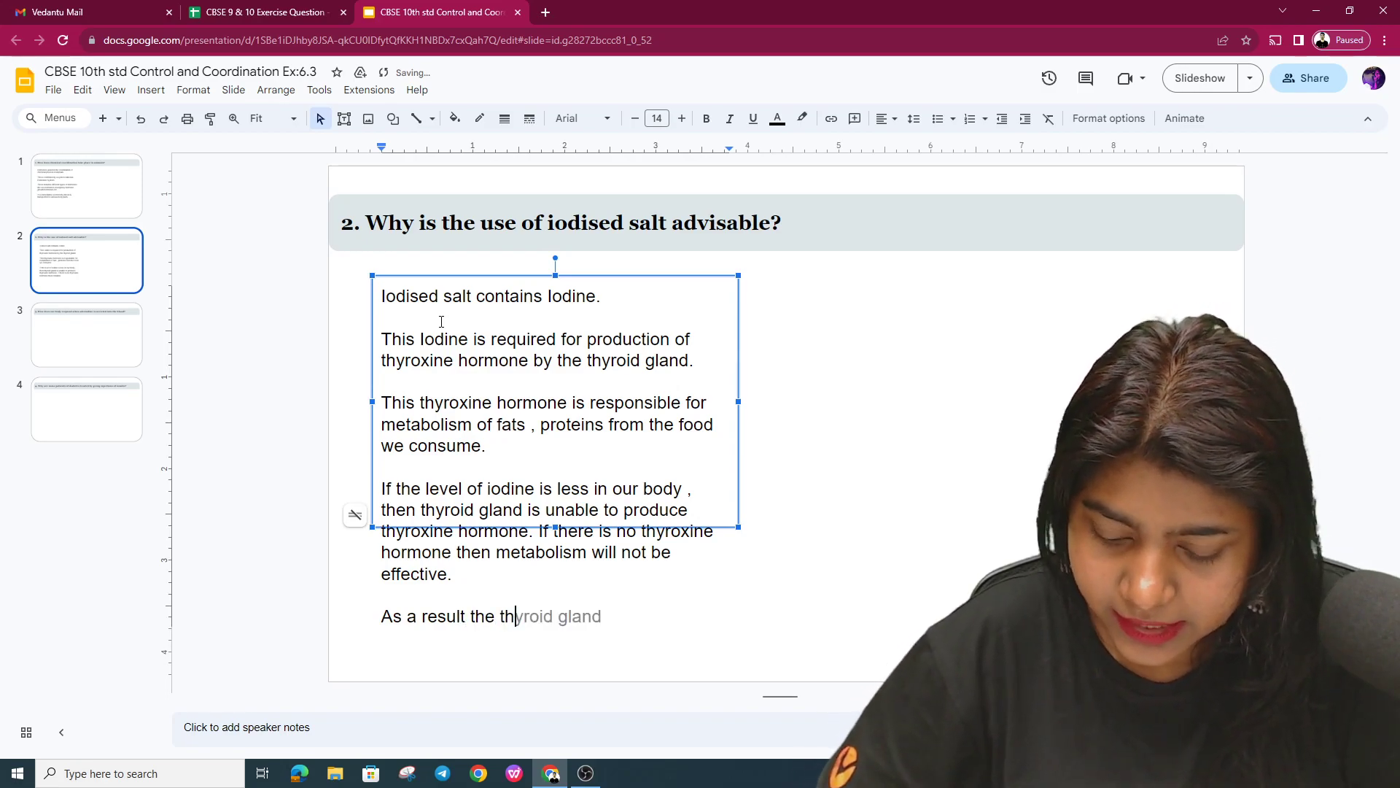
text(gland )
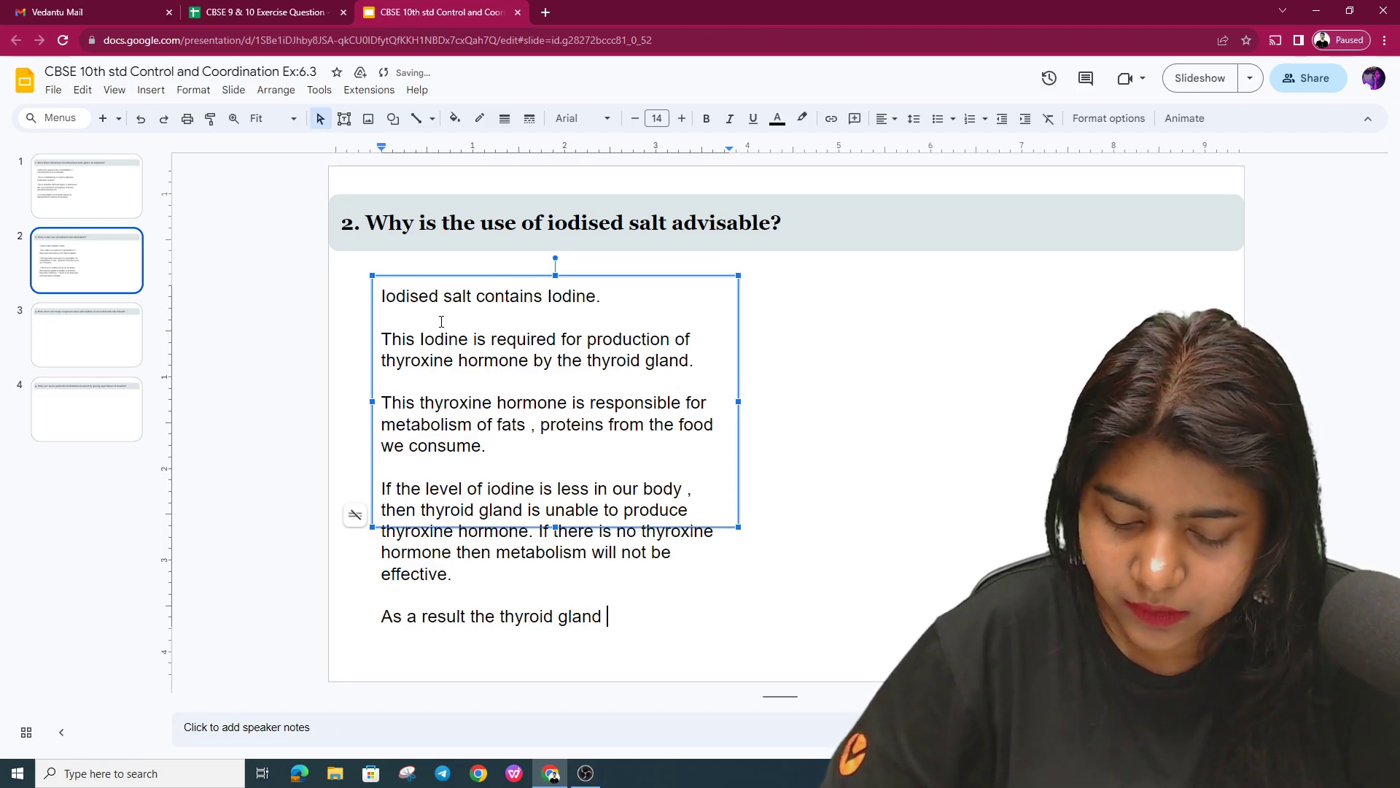
text(will enla)
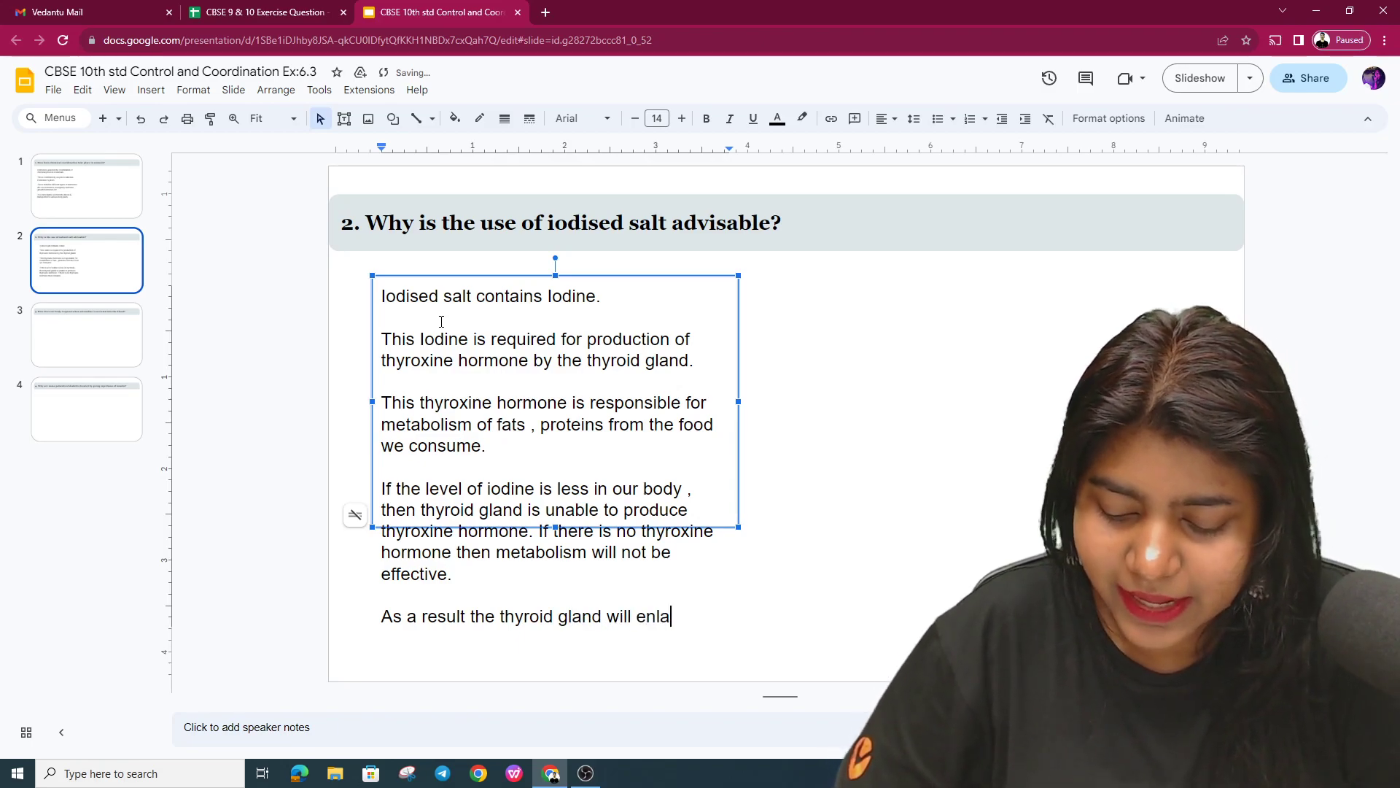
text(rge and result in a condition called as G)
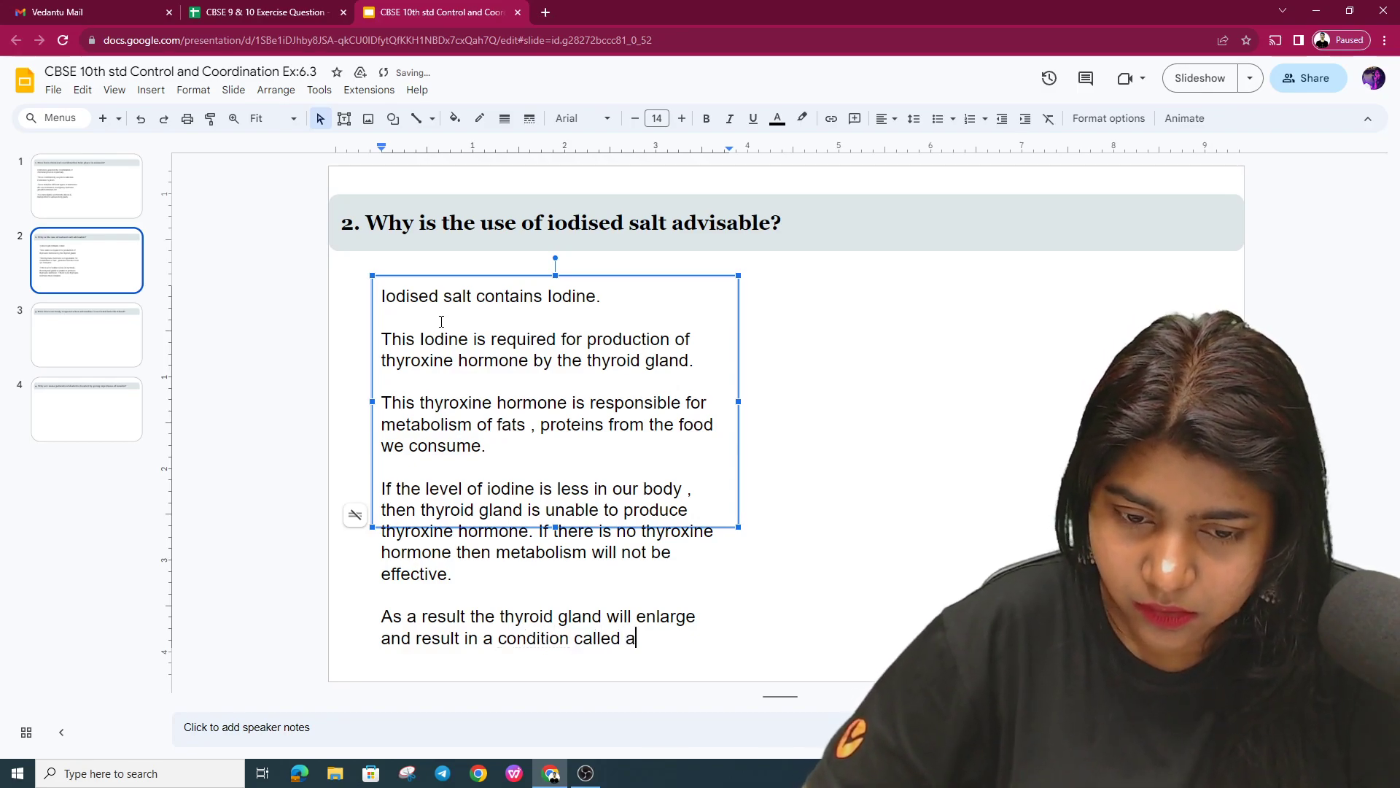
text(oit)
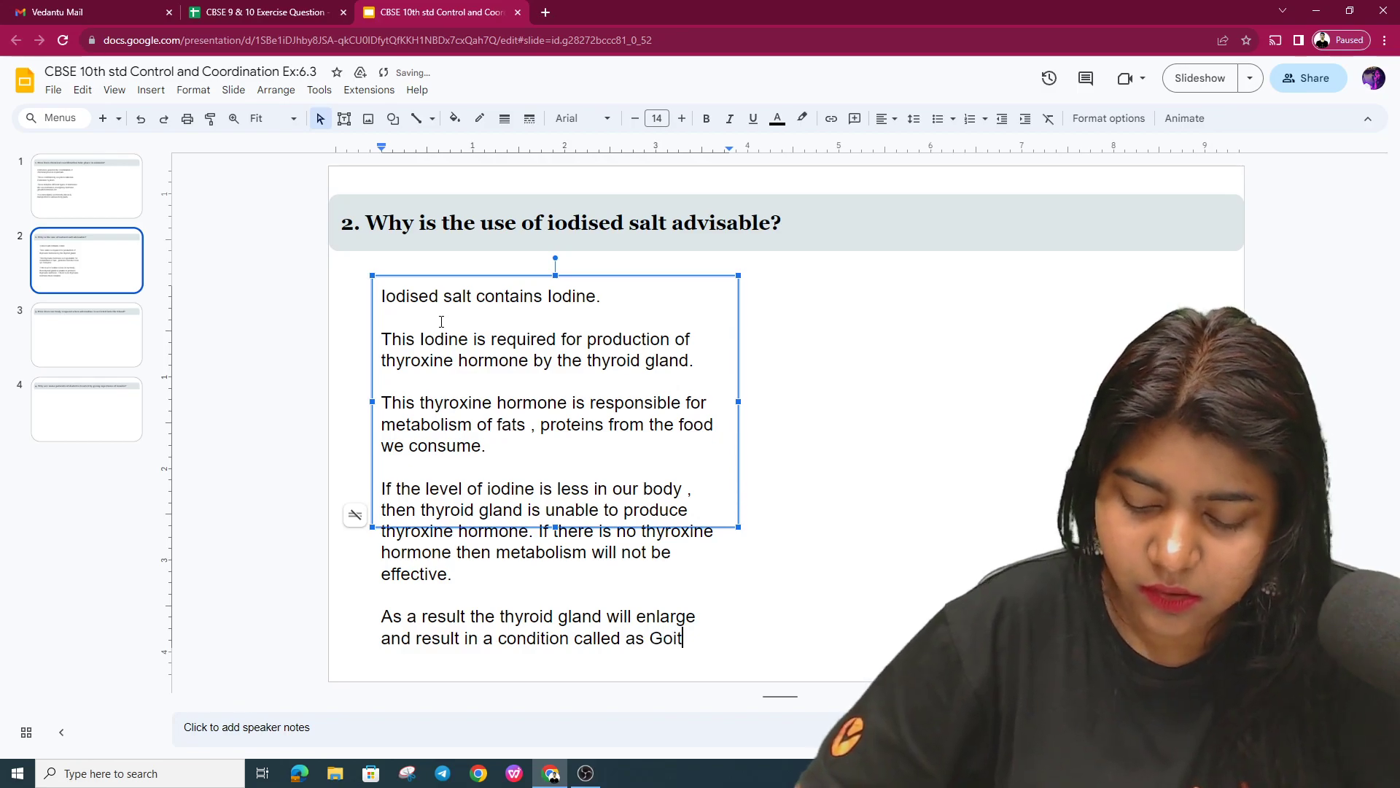
text(re.)
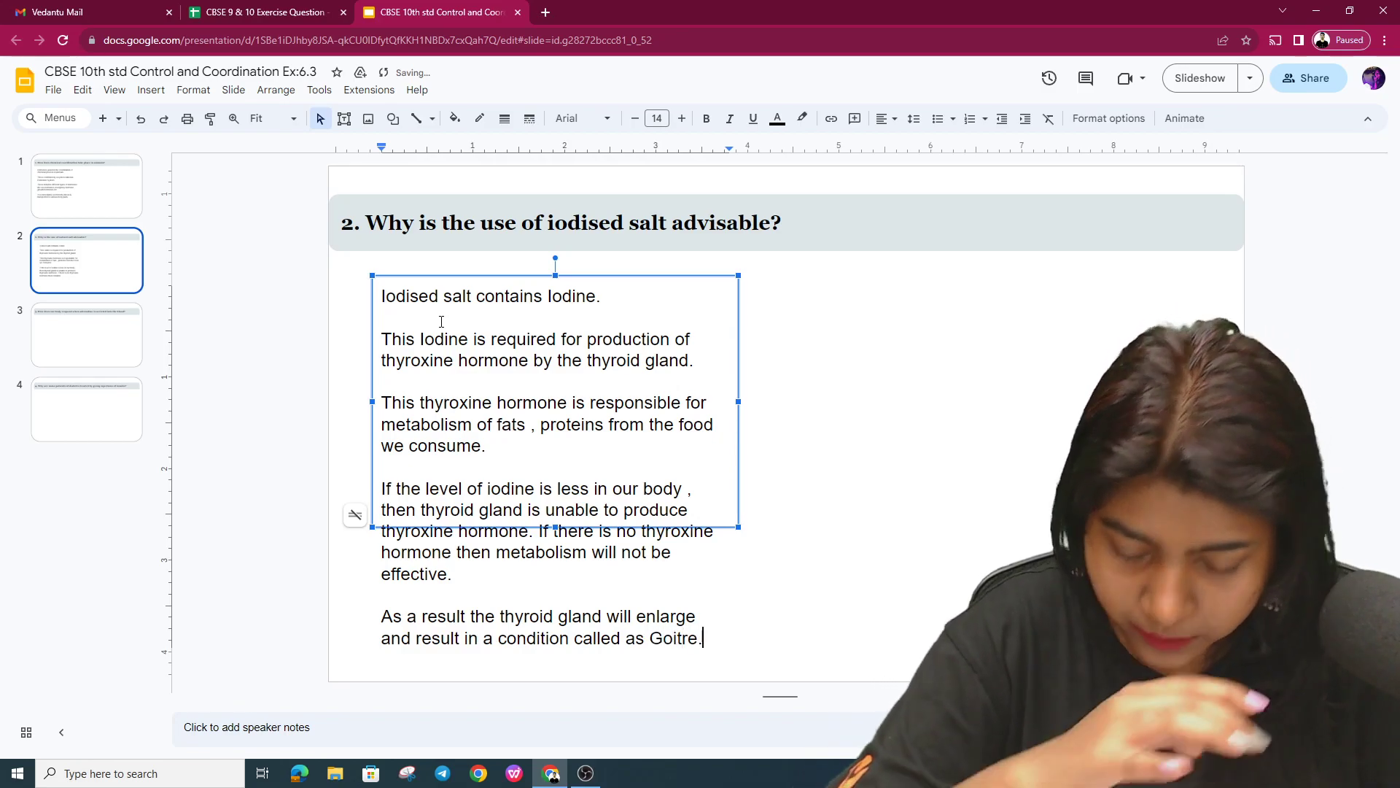
Step: Leave slide 2's answer box and switch to slide 3 about adrenaline
key(Escape)
key(Escape)
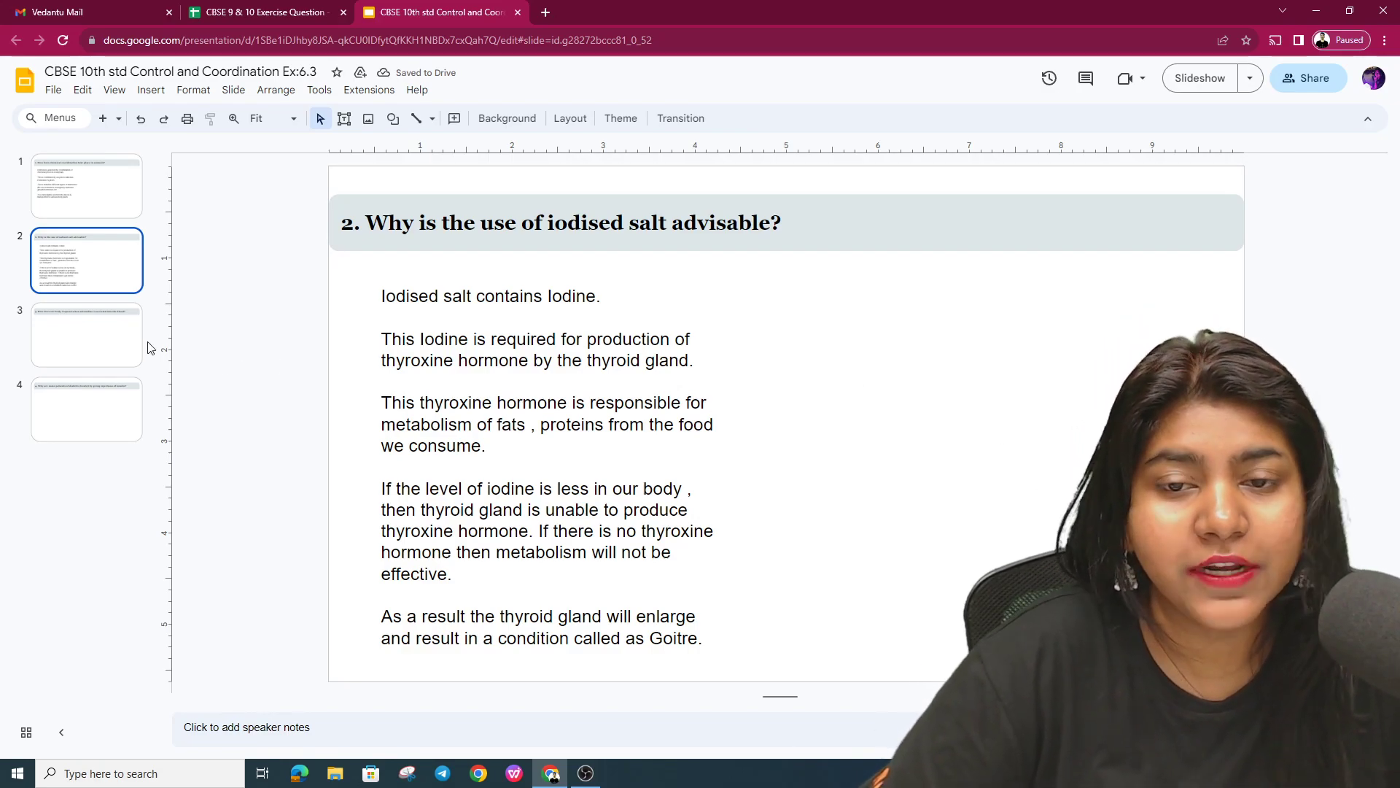
click(89, 351)
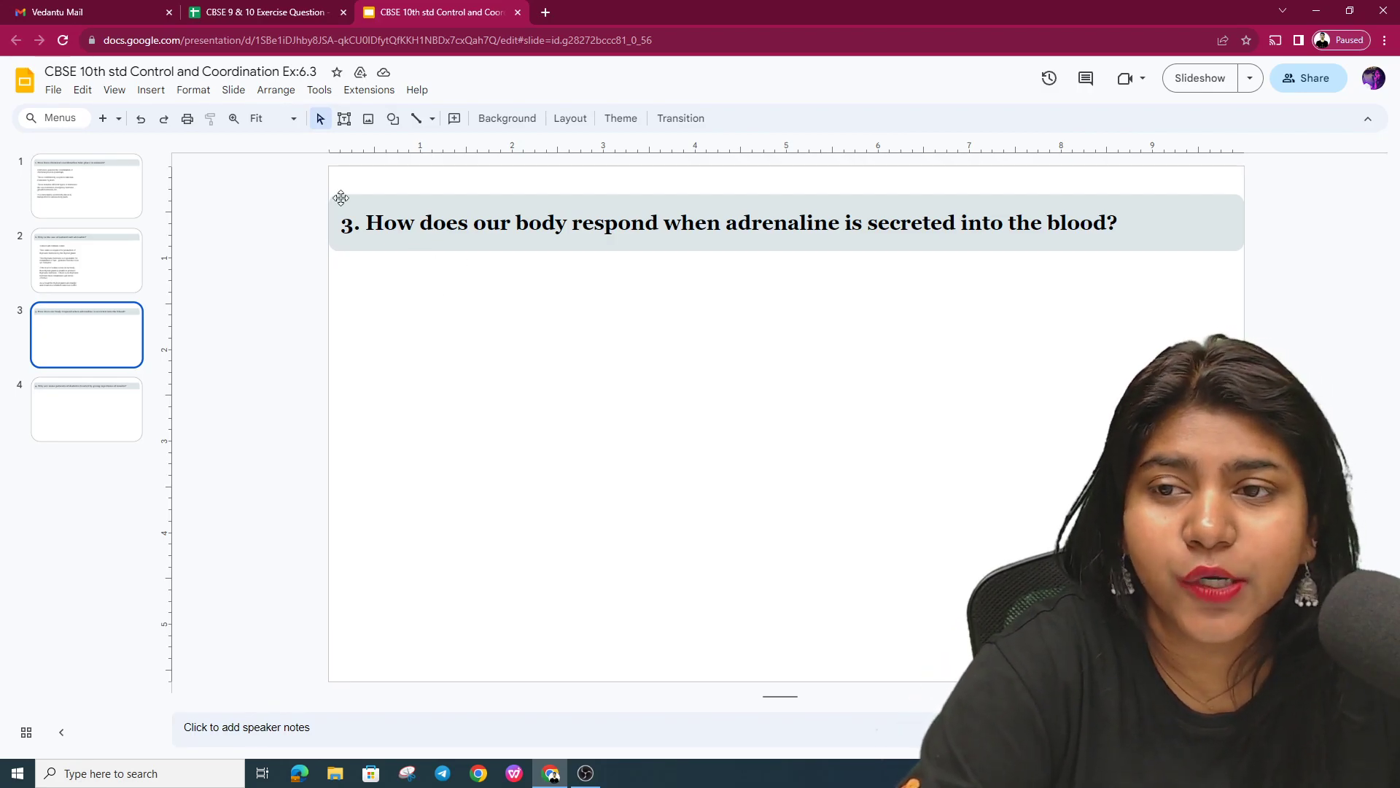
click(152, 89)
Step: Add an answer box under question 3 and correct 'sitauaton' to 'situation'
click(181, 140)
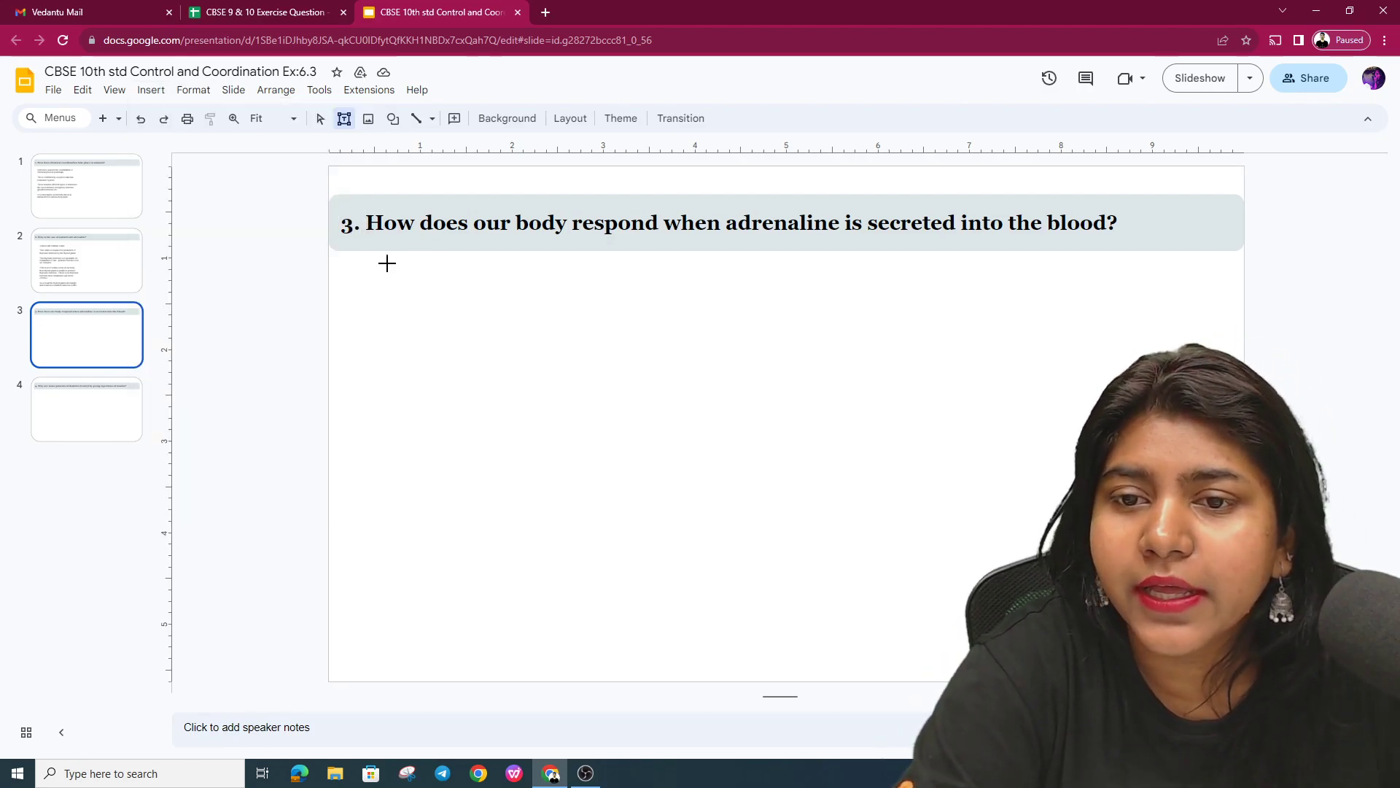
drag(372, 268, 679, 542)
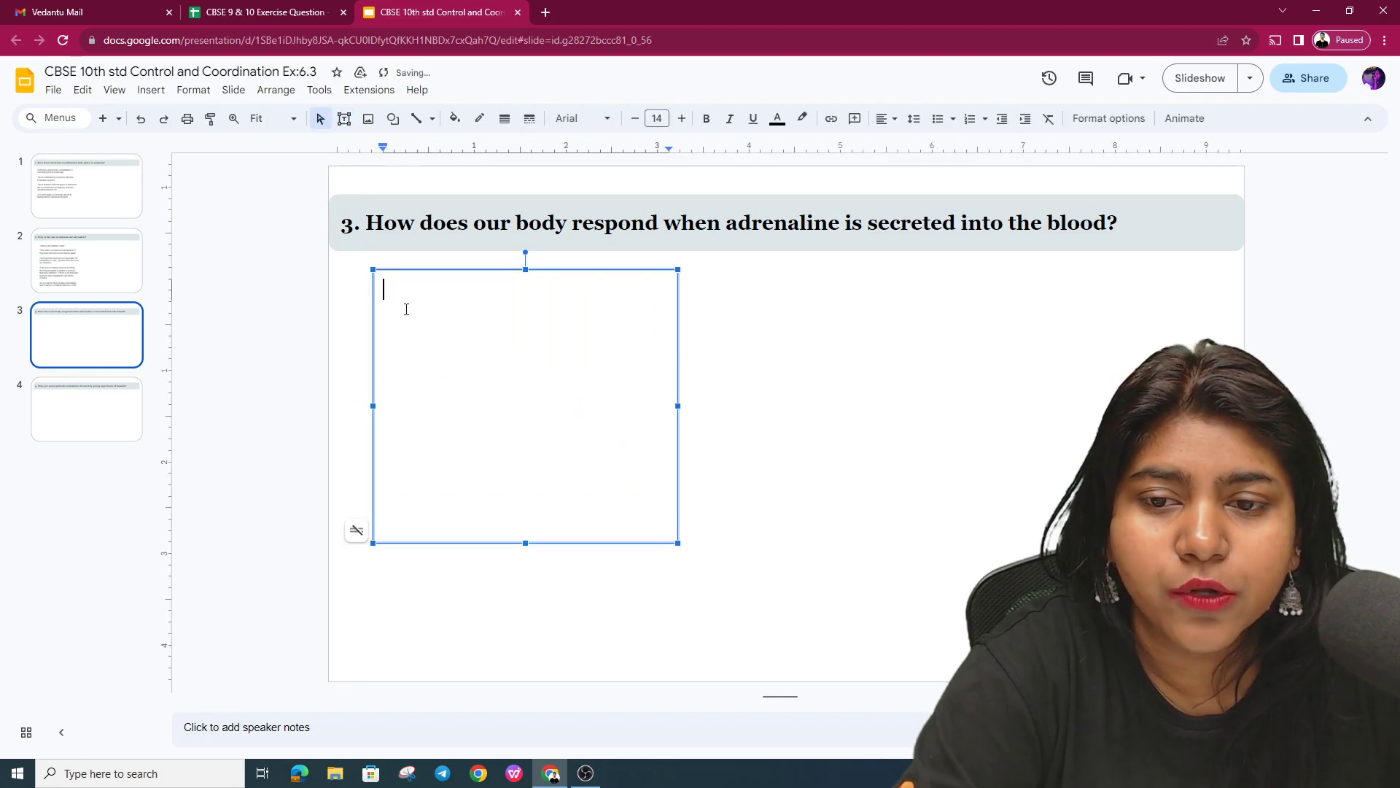
text(Adrenali)
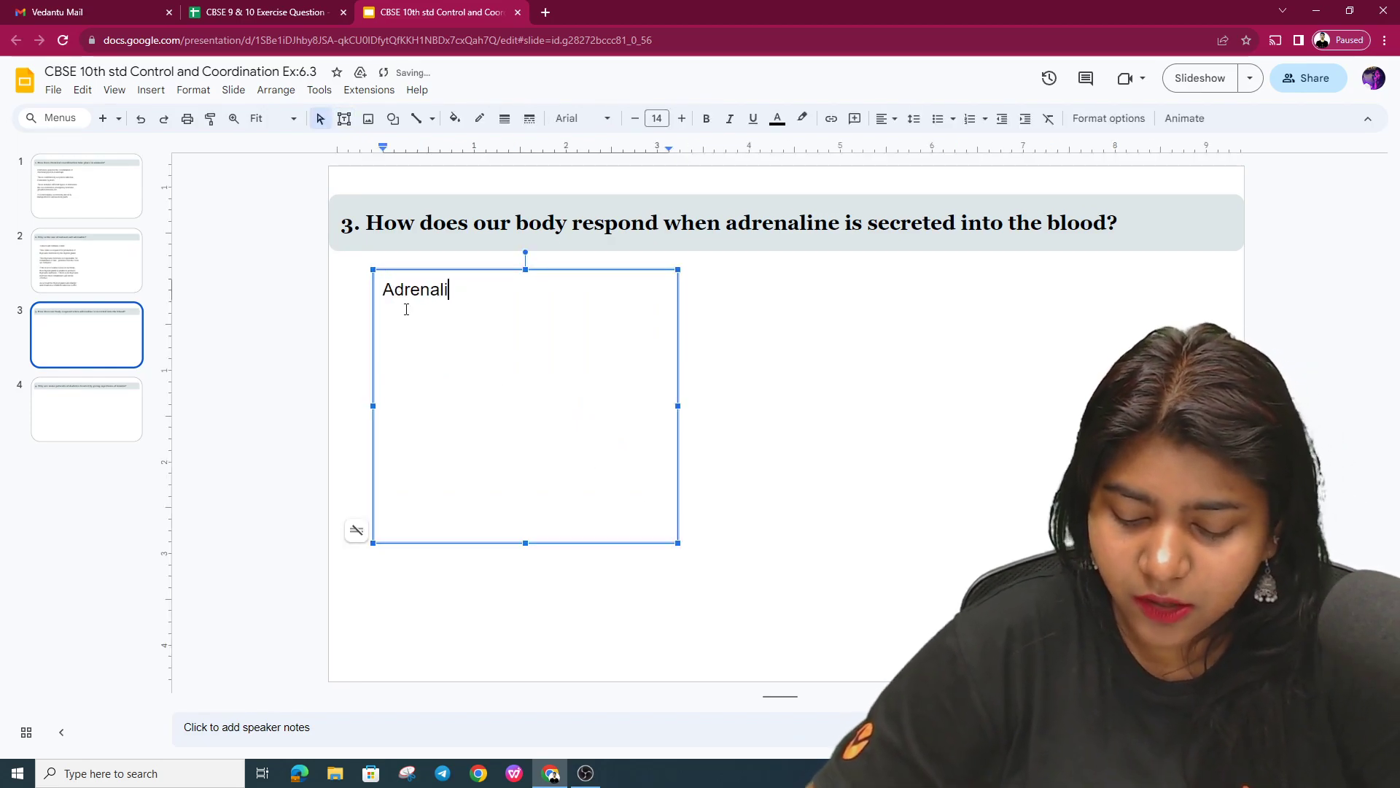
text(ne hormone is usuall)
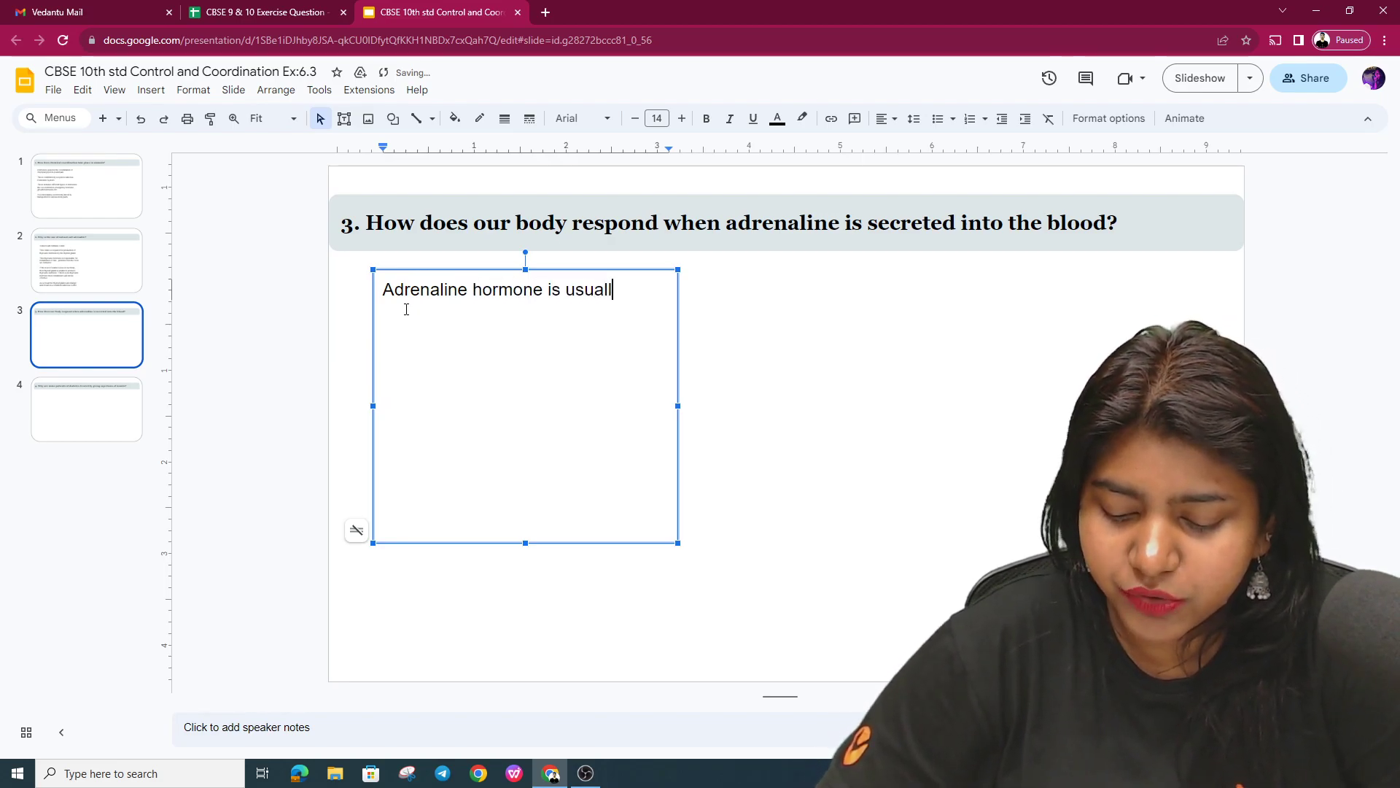
text(y secreted du)
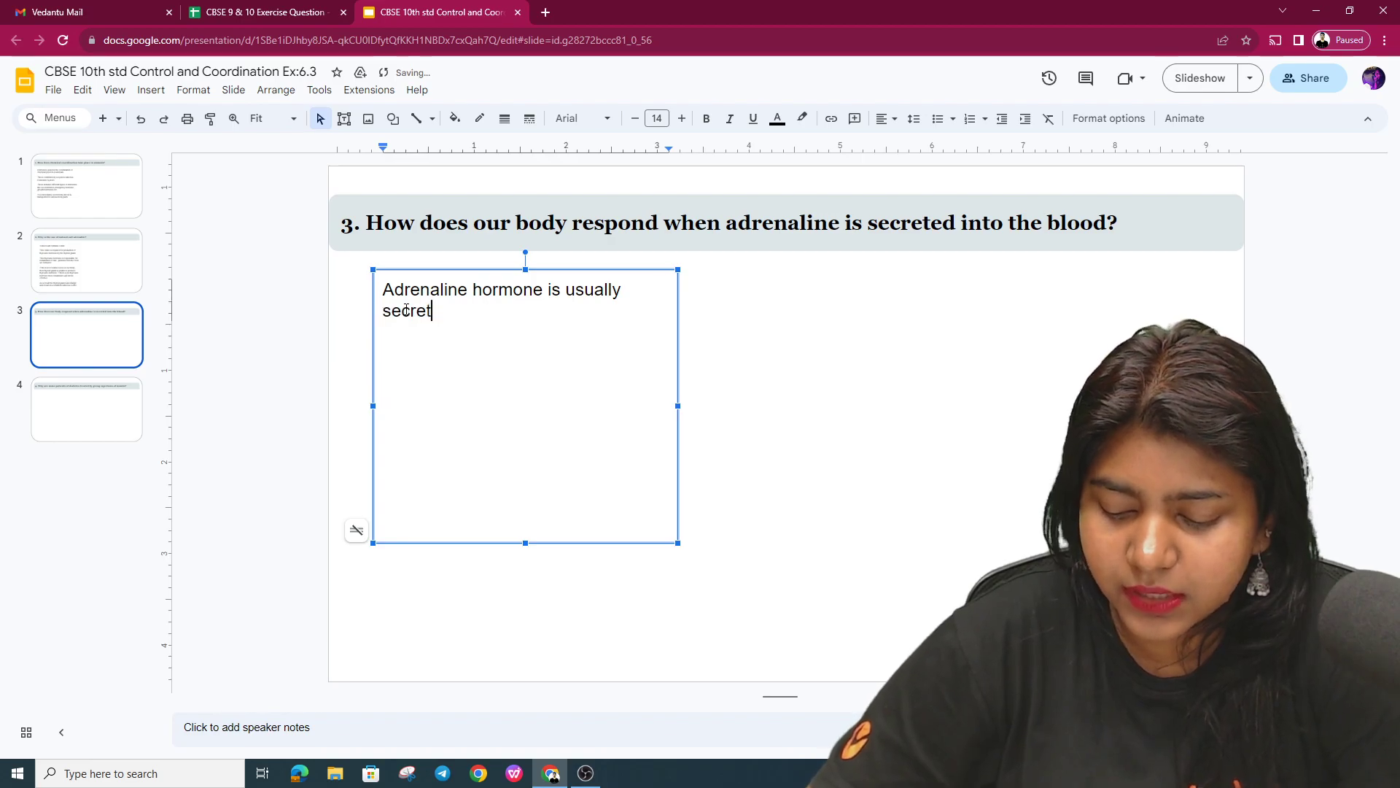
text(ring an )
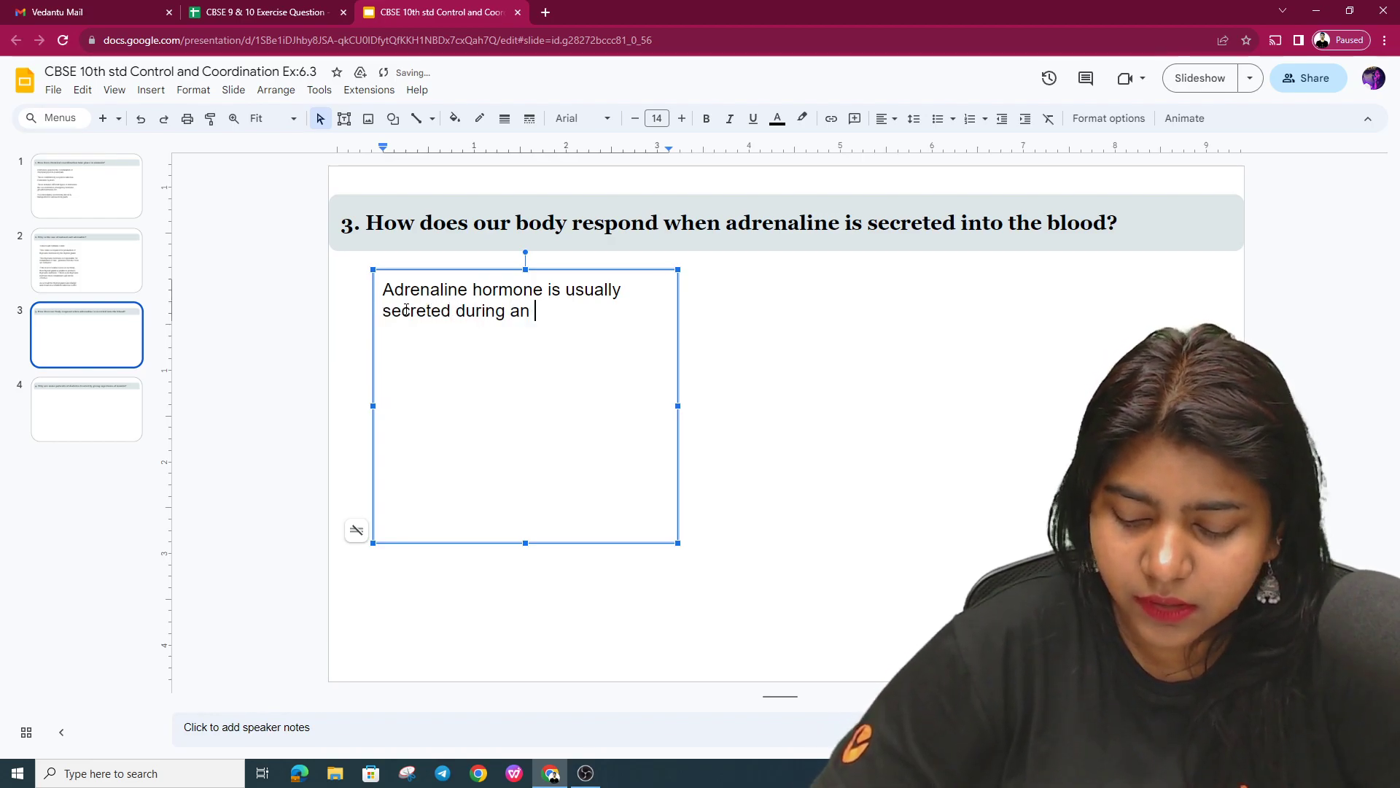
text(emergency )
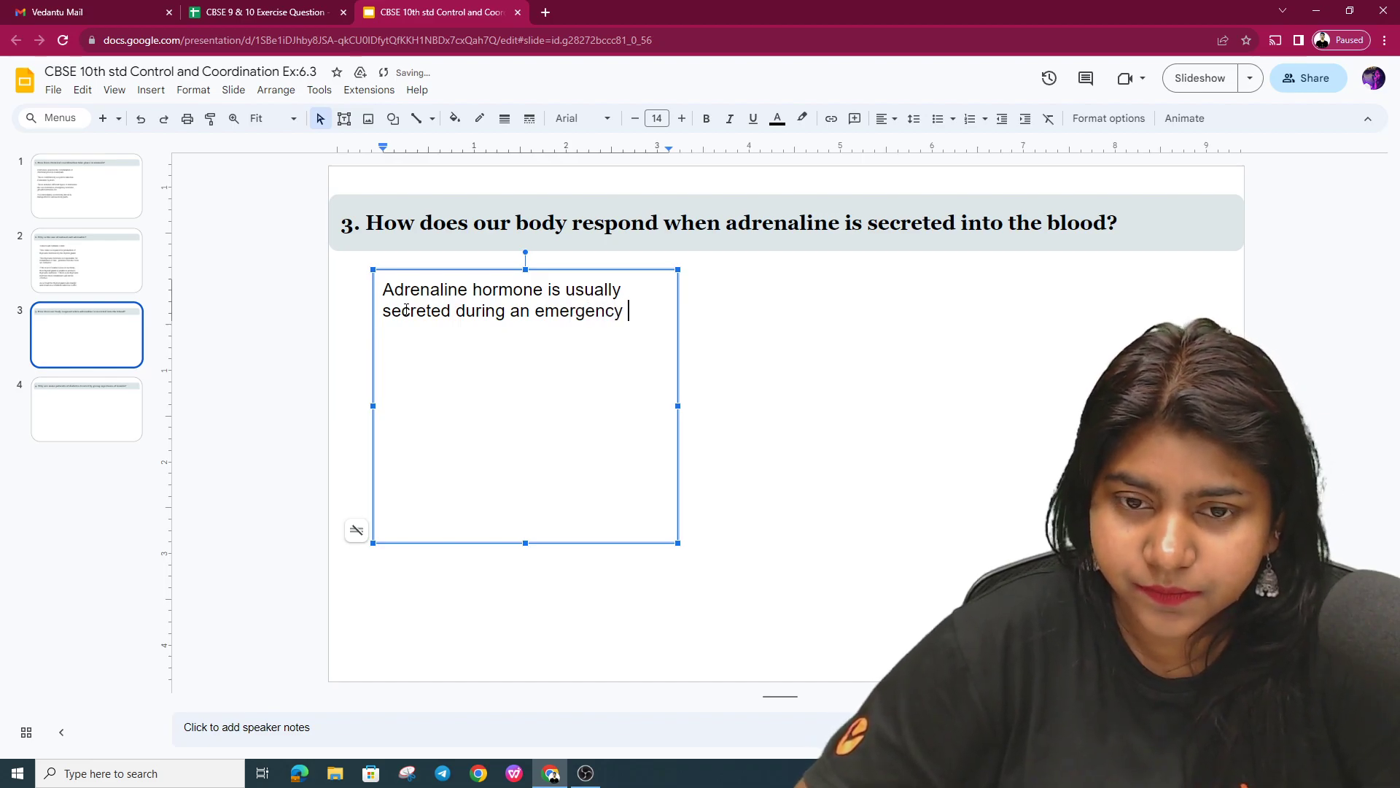
text(sitauat)
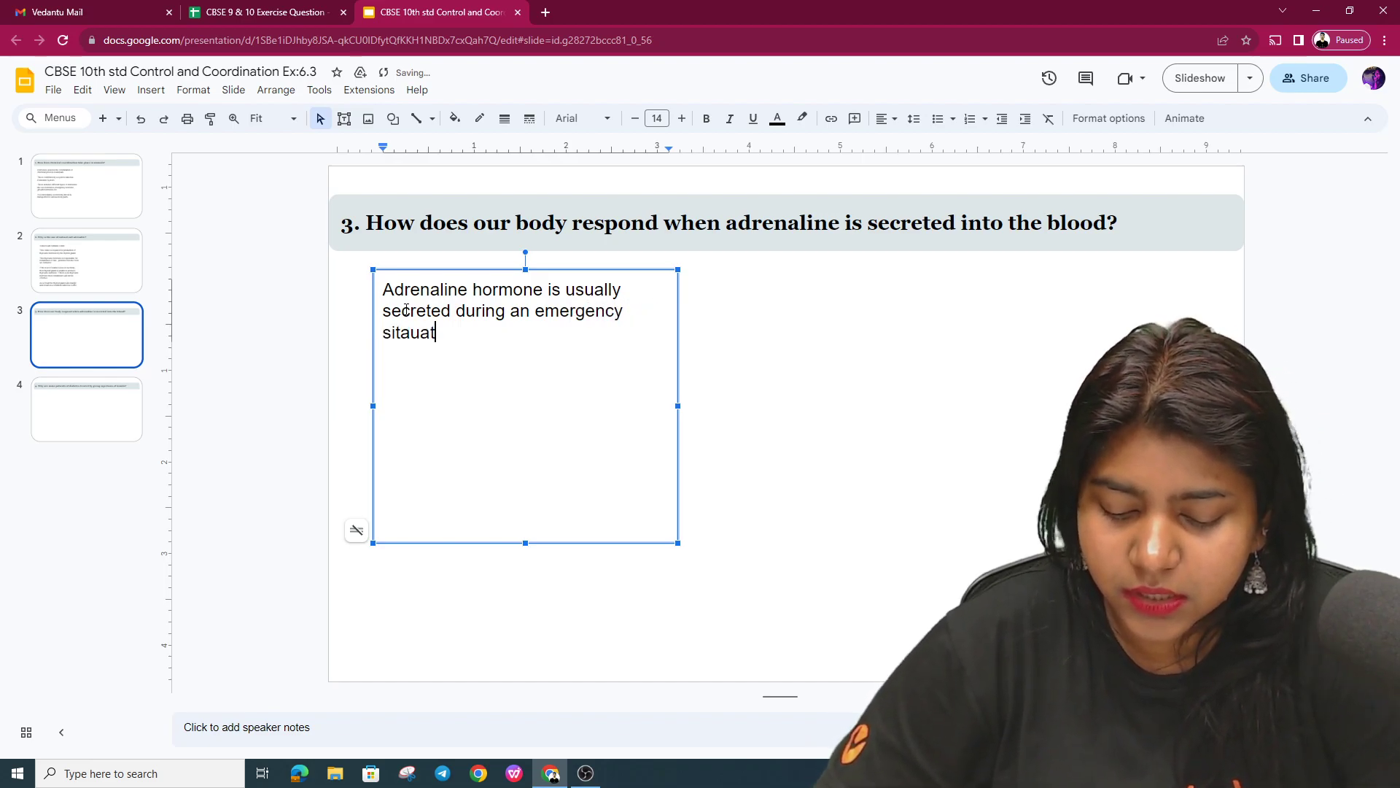
text(on or )
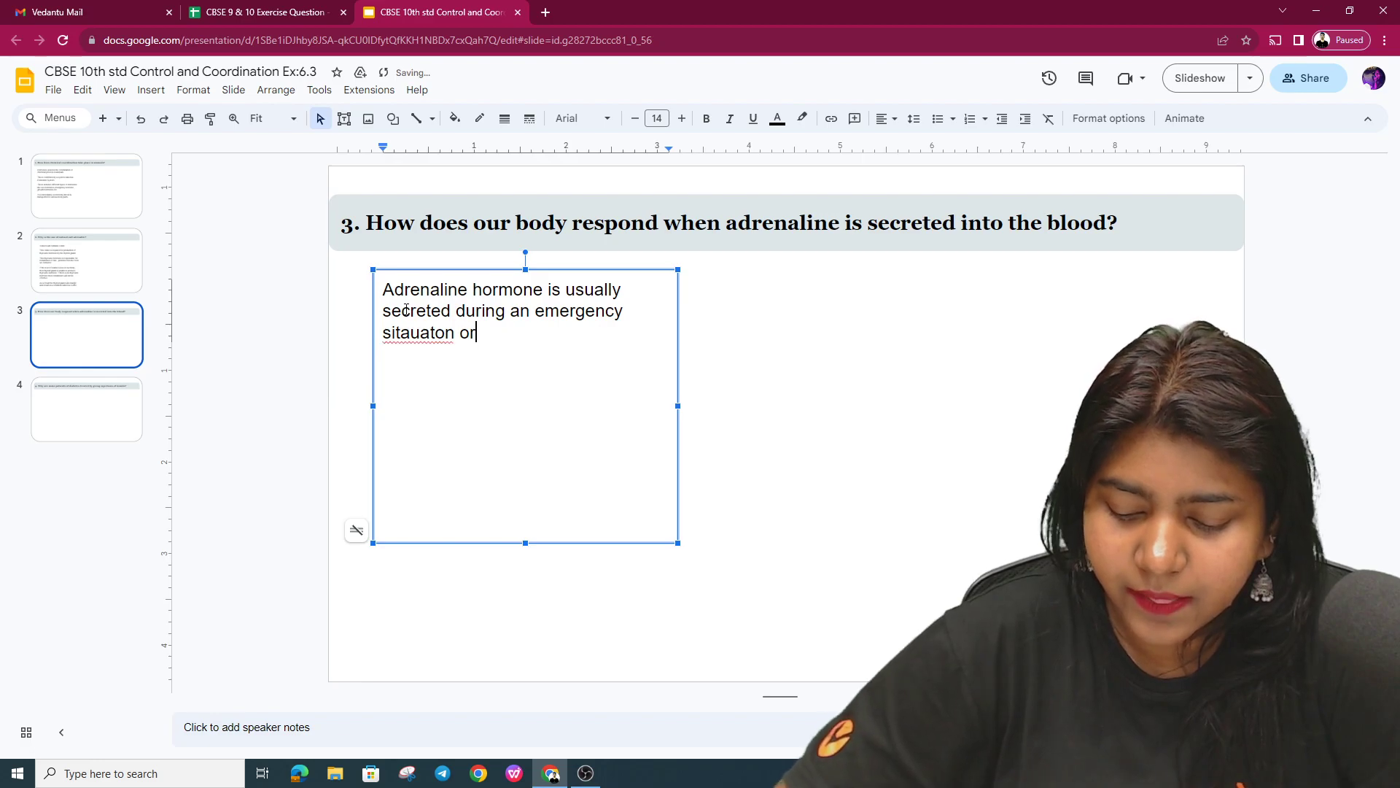
text(thrilling si)
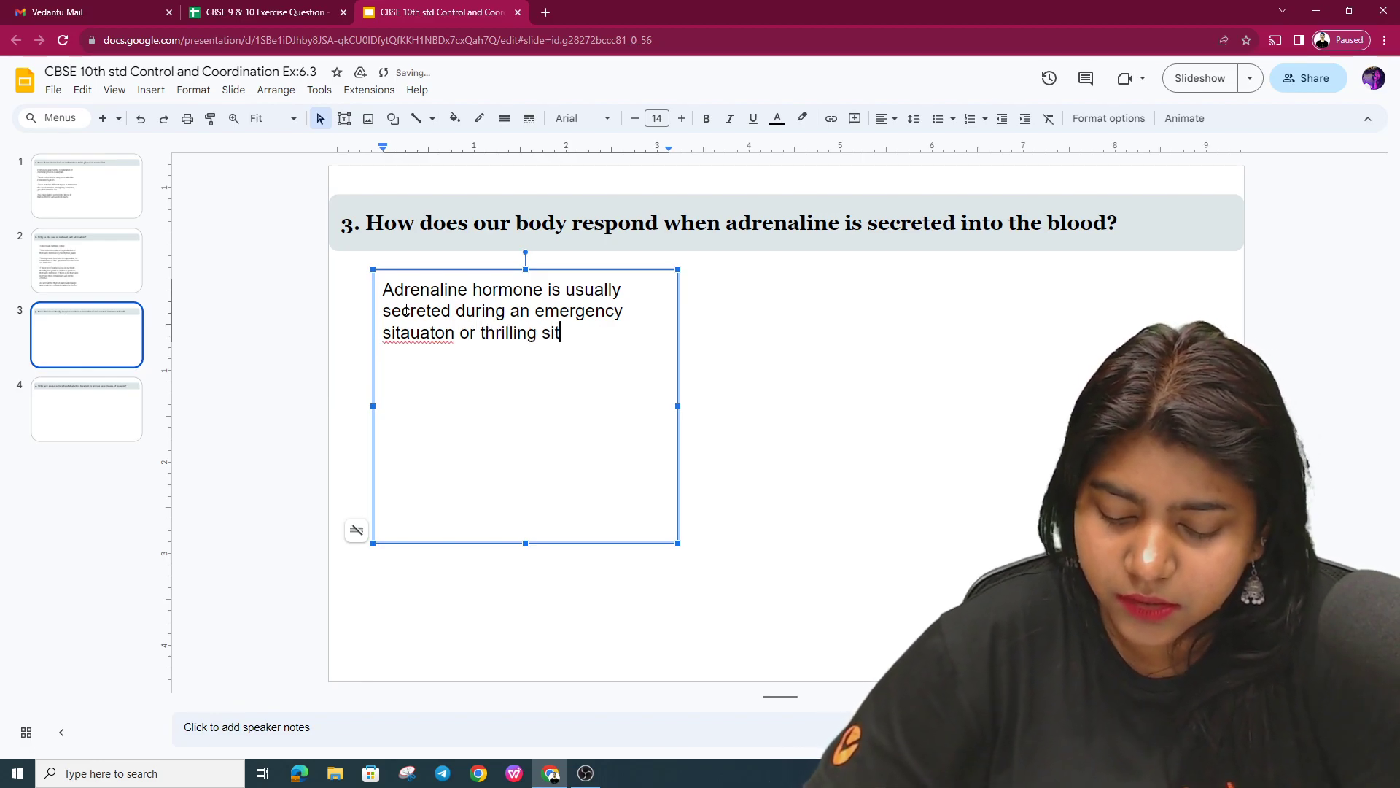
text(tuation)
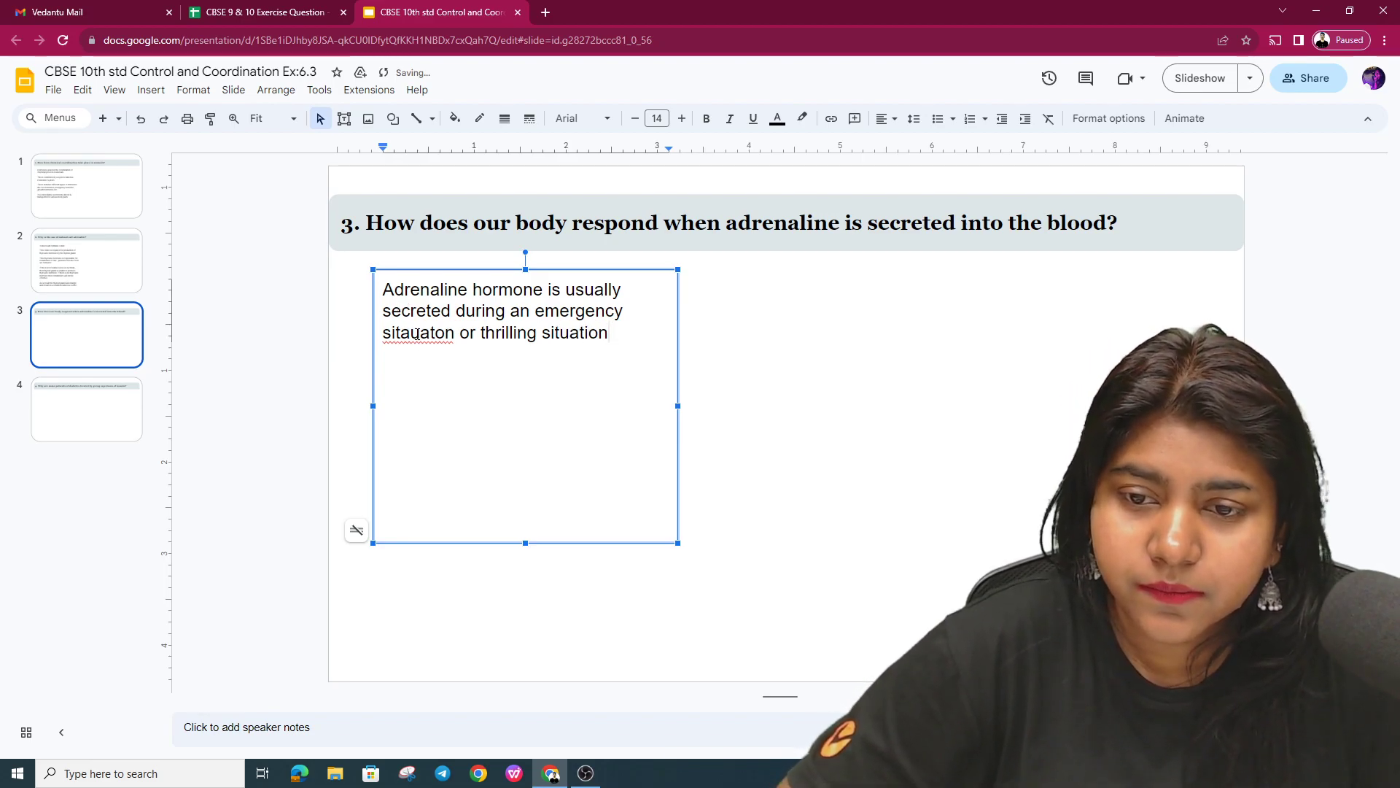
click(417, 333)
key(BackSpace)
key(BackSpace)
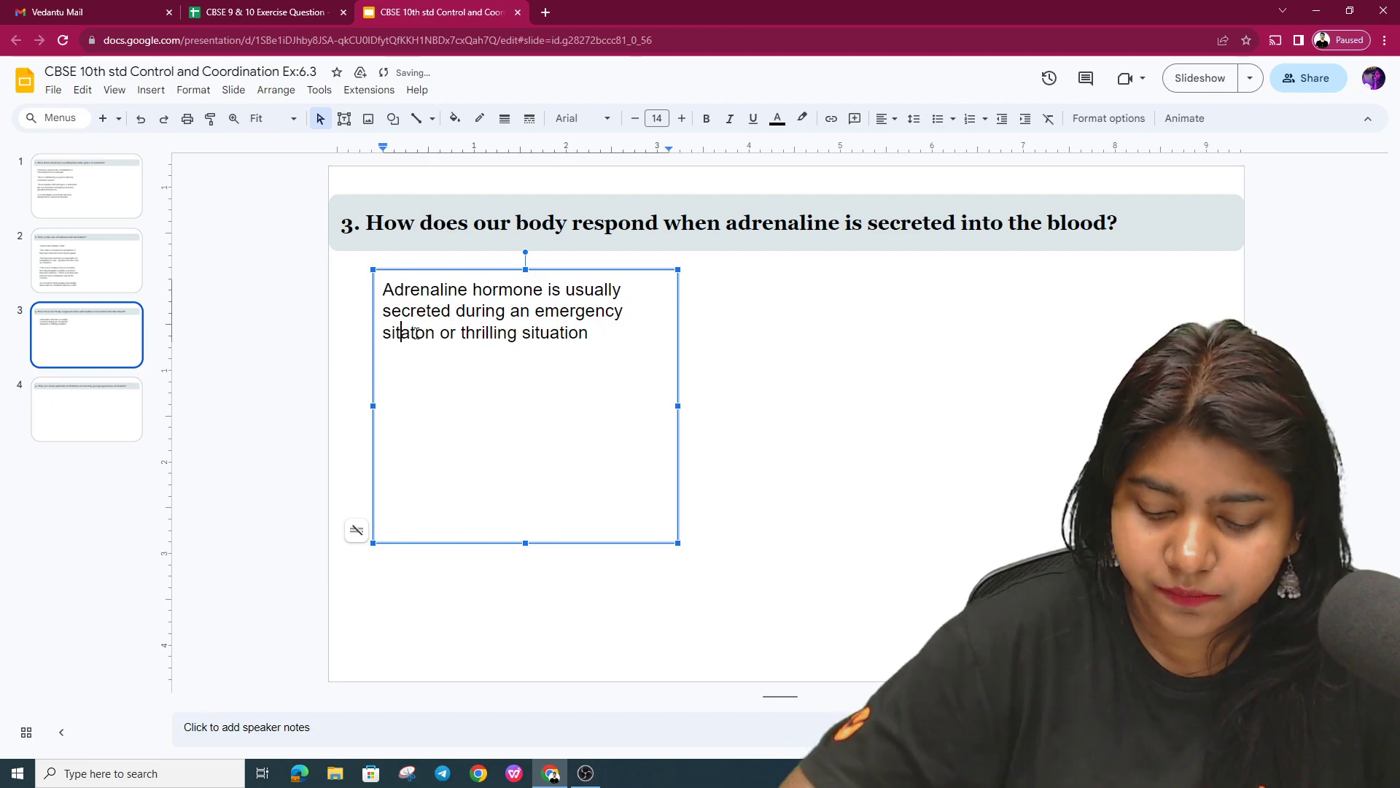
text(ur)
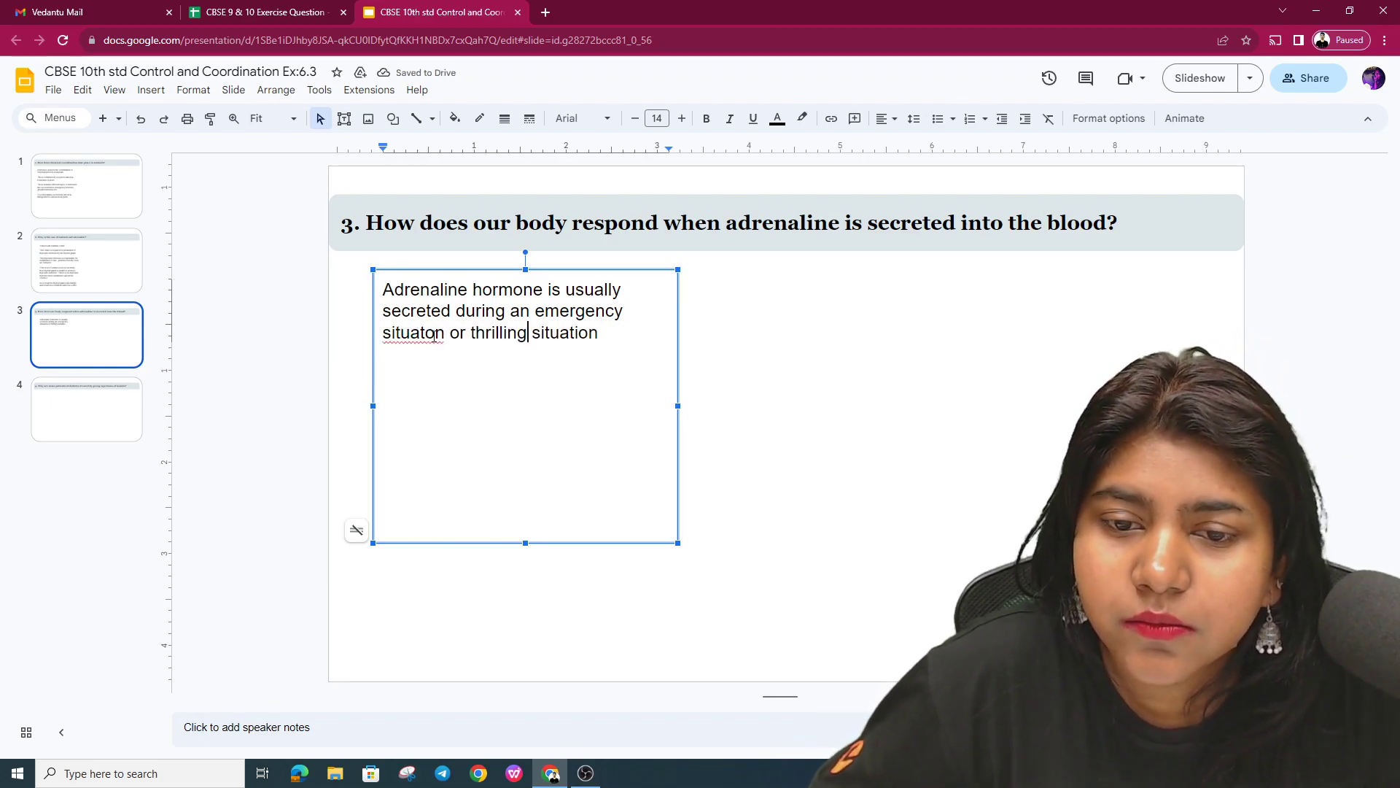
text(i)
click(507, 334)
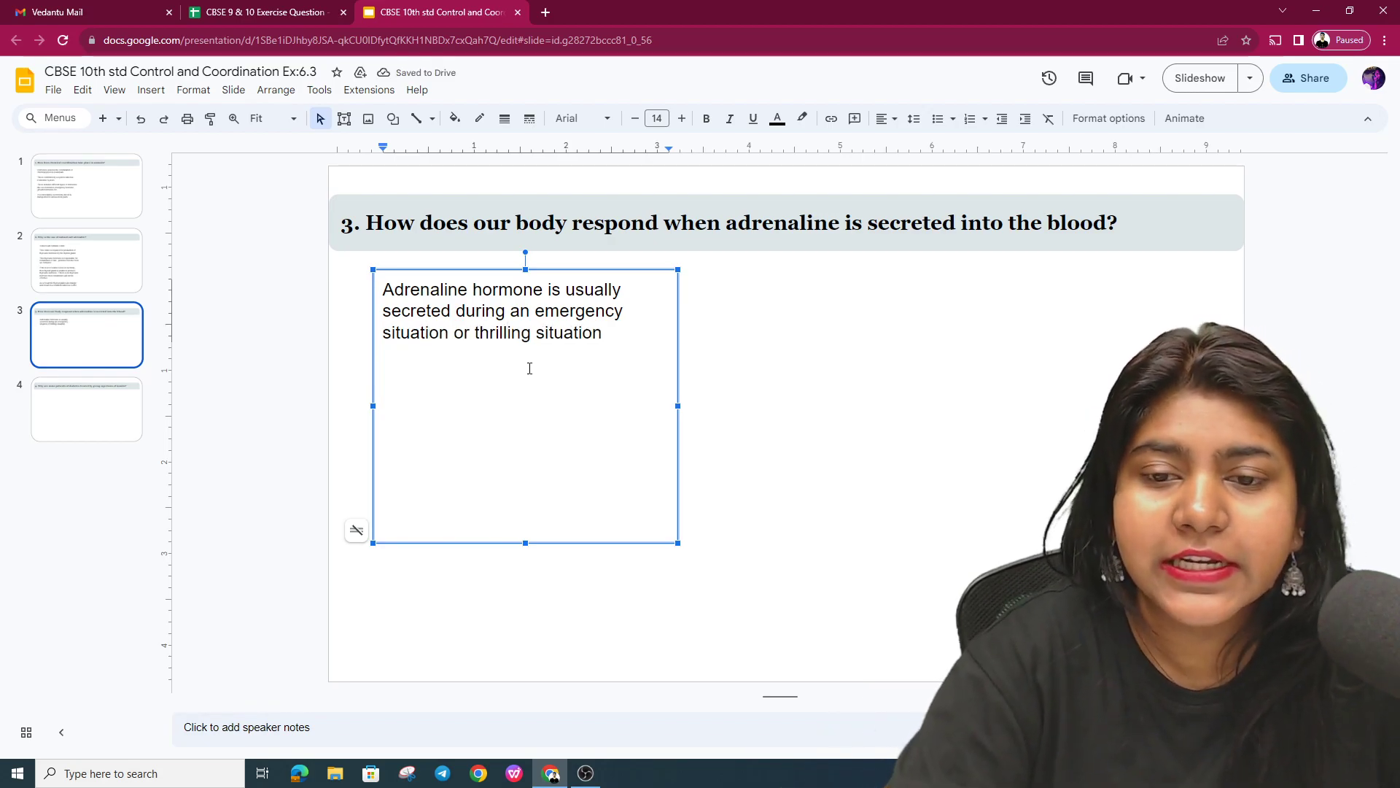
click(608, 334)
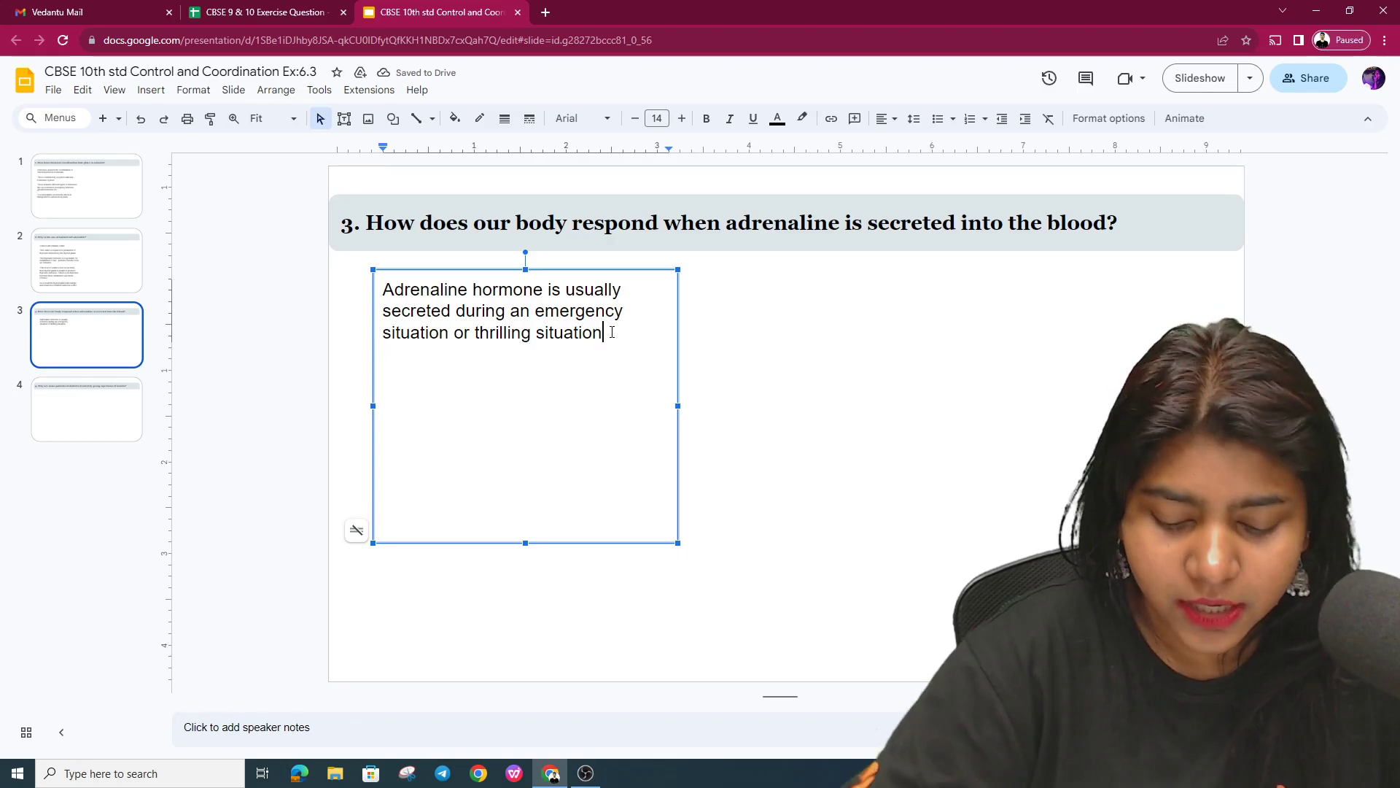
text(.)
Step: Begin the paragraph on adrenaline increasing blood flow and oxygen rate, removing 'supply of'
key(Return)
key(Return)
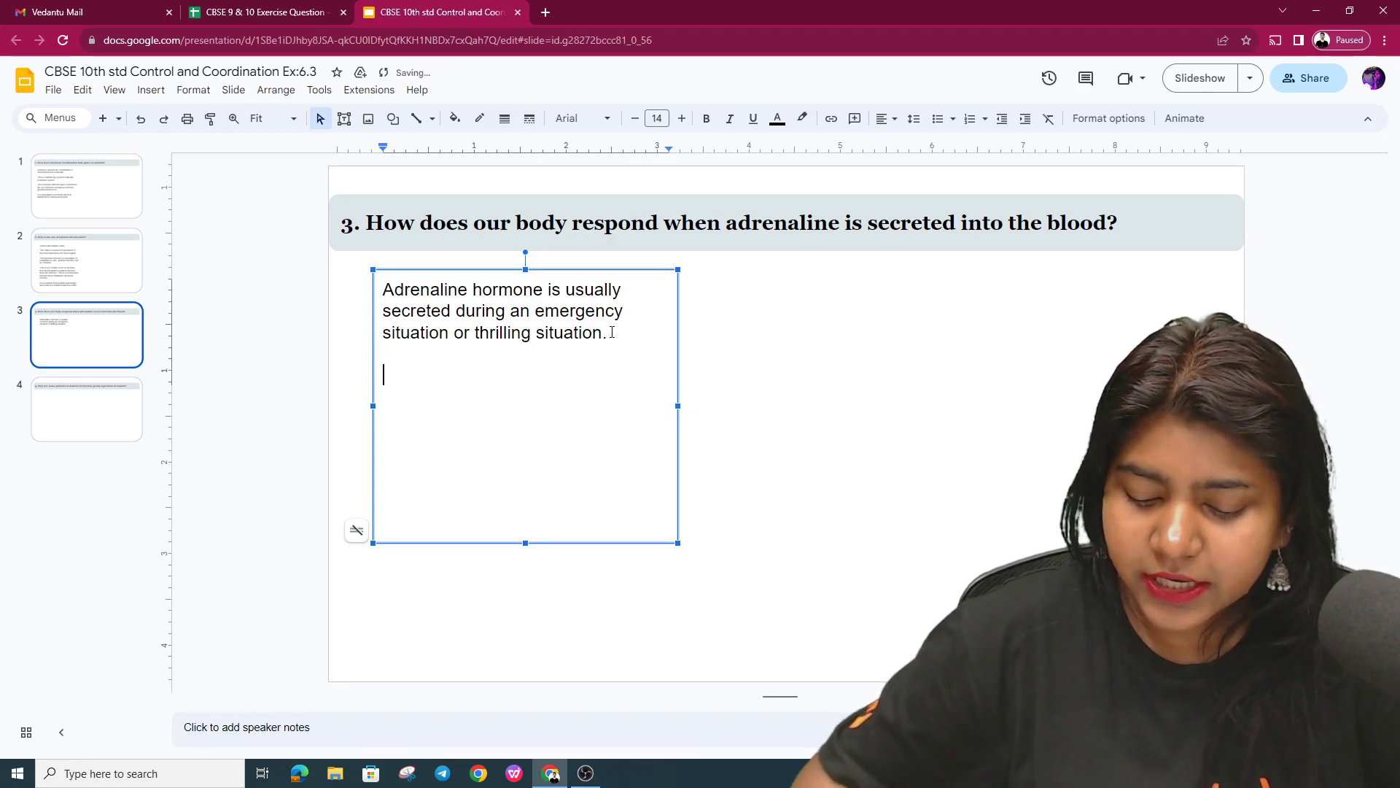
text(It is also called a)
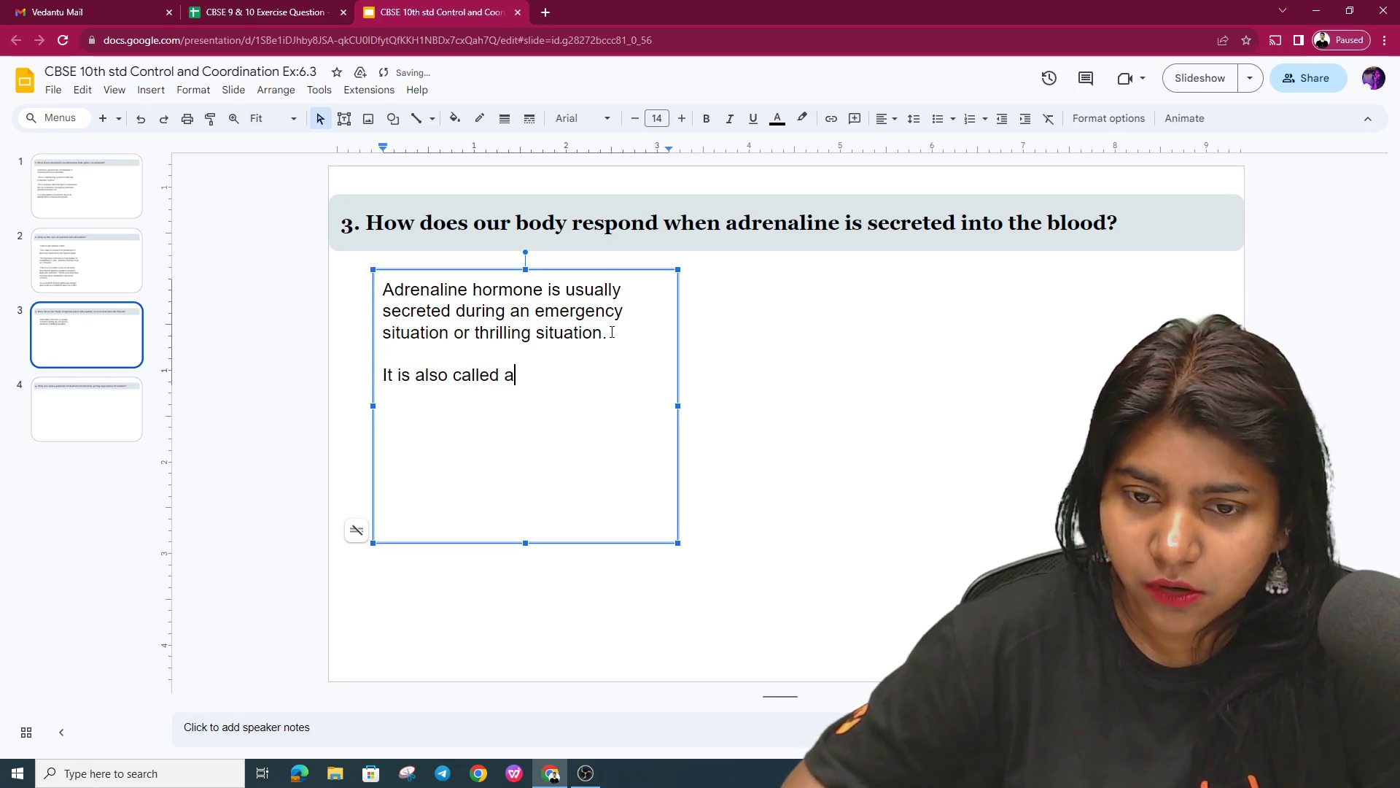
text(s Emergency Hormone.)
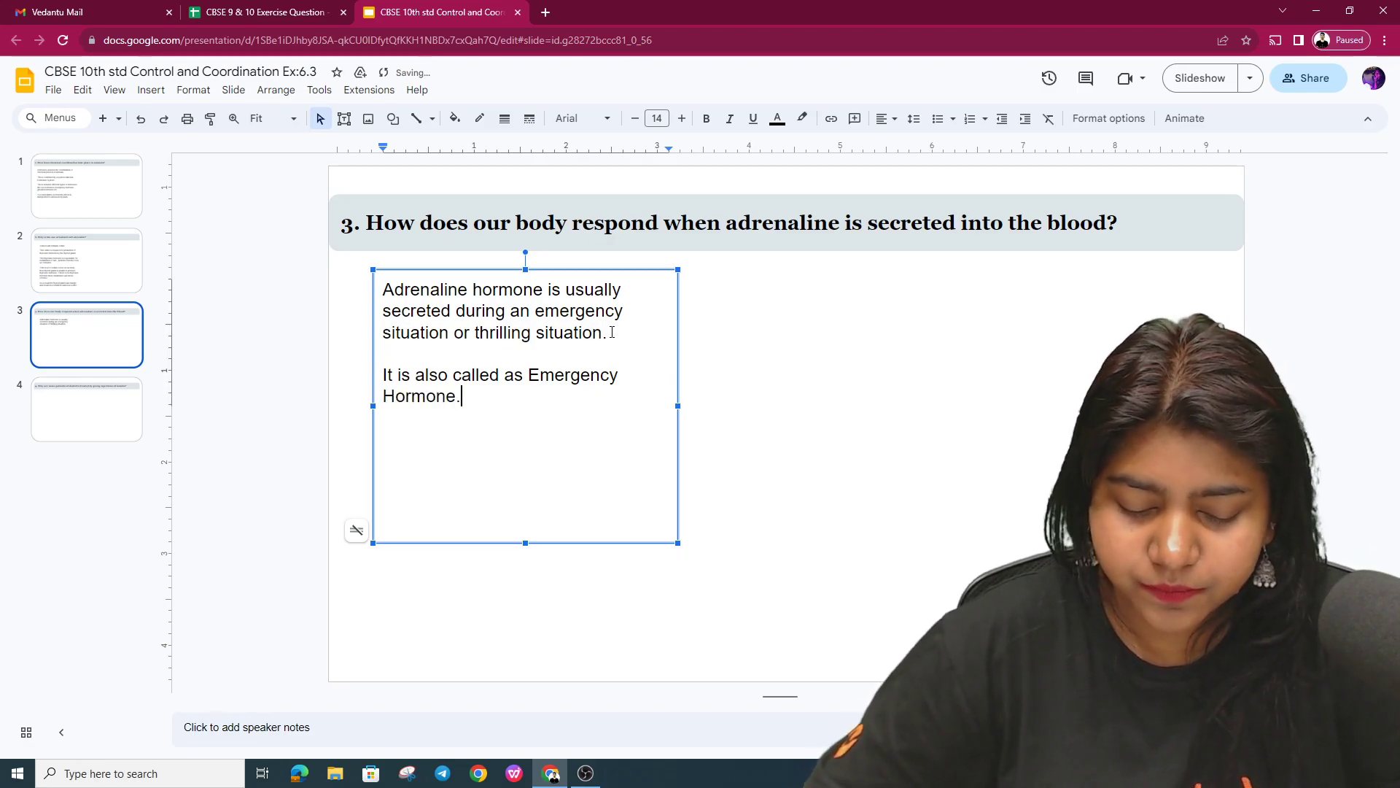
key(Return)
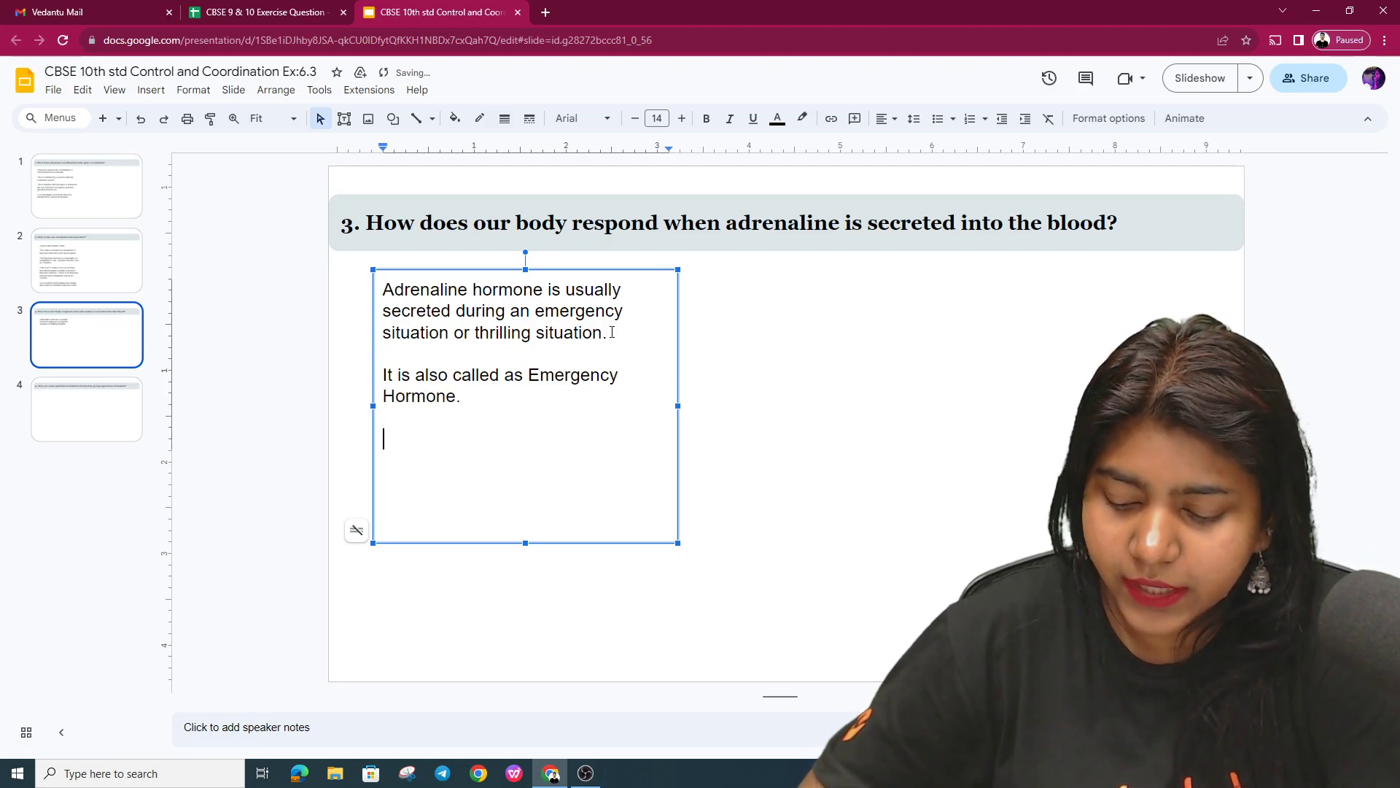
text(When A)
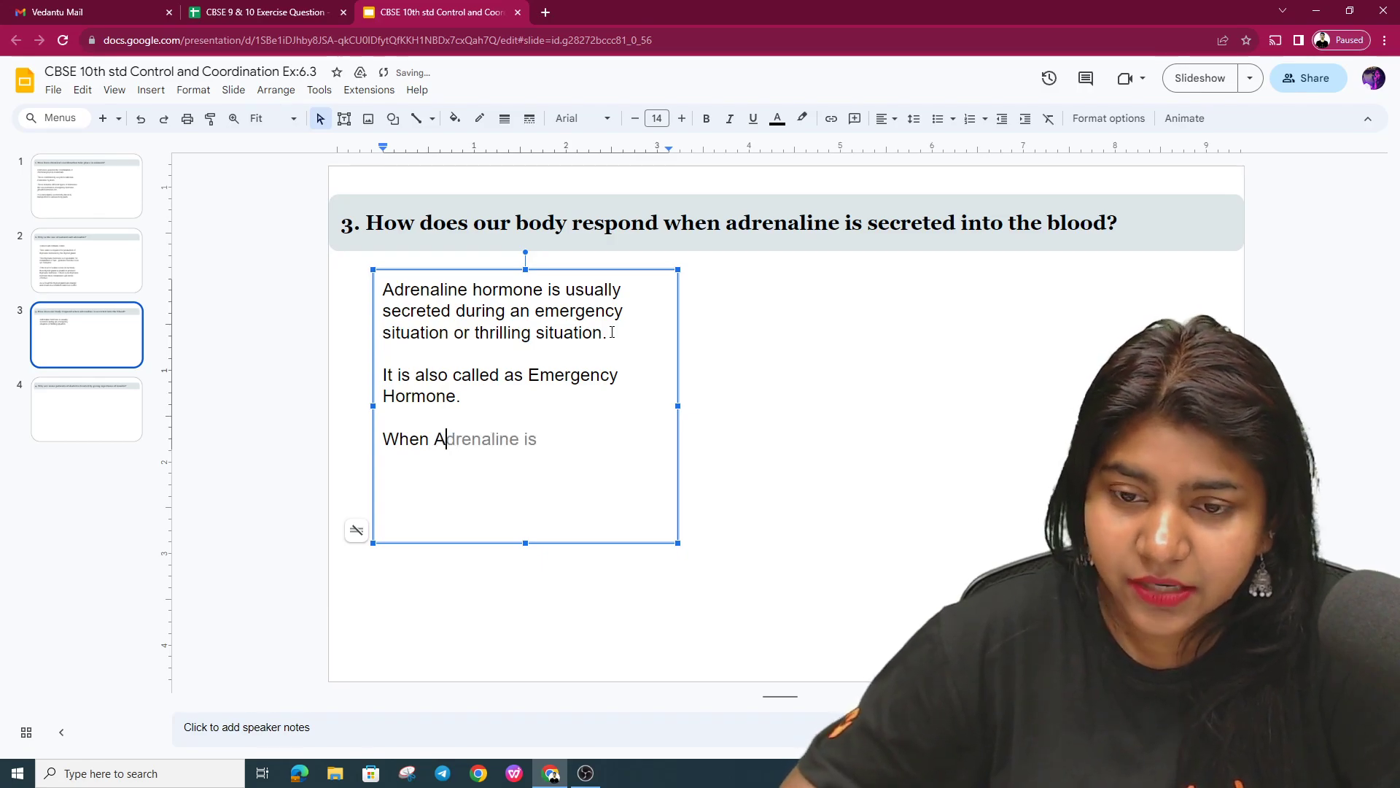
text(dre)
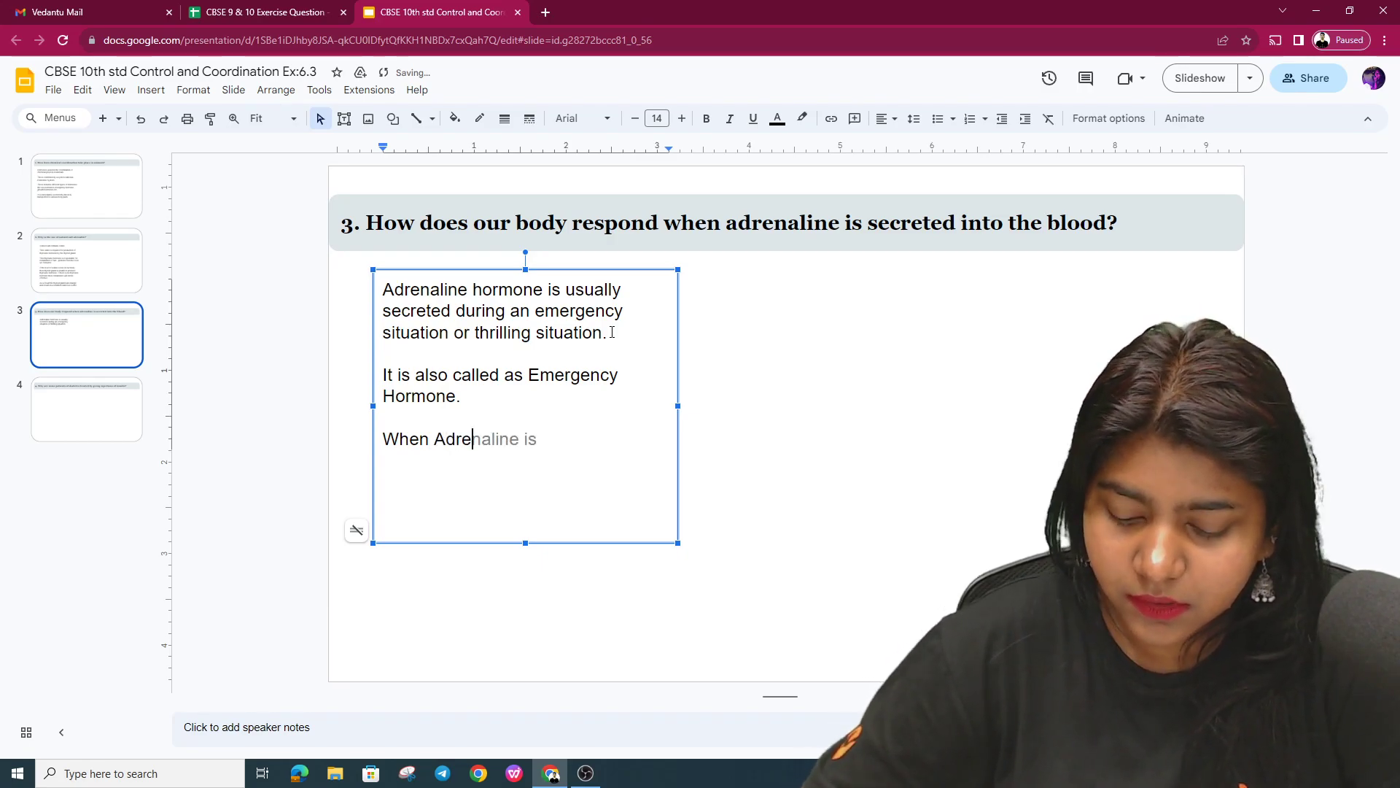
text(naline is produce)
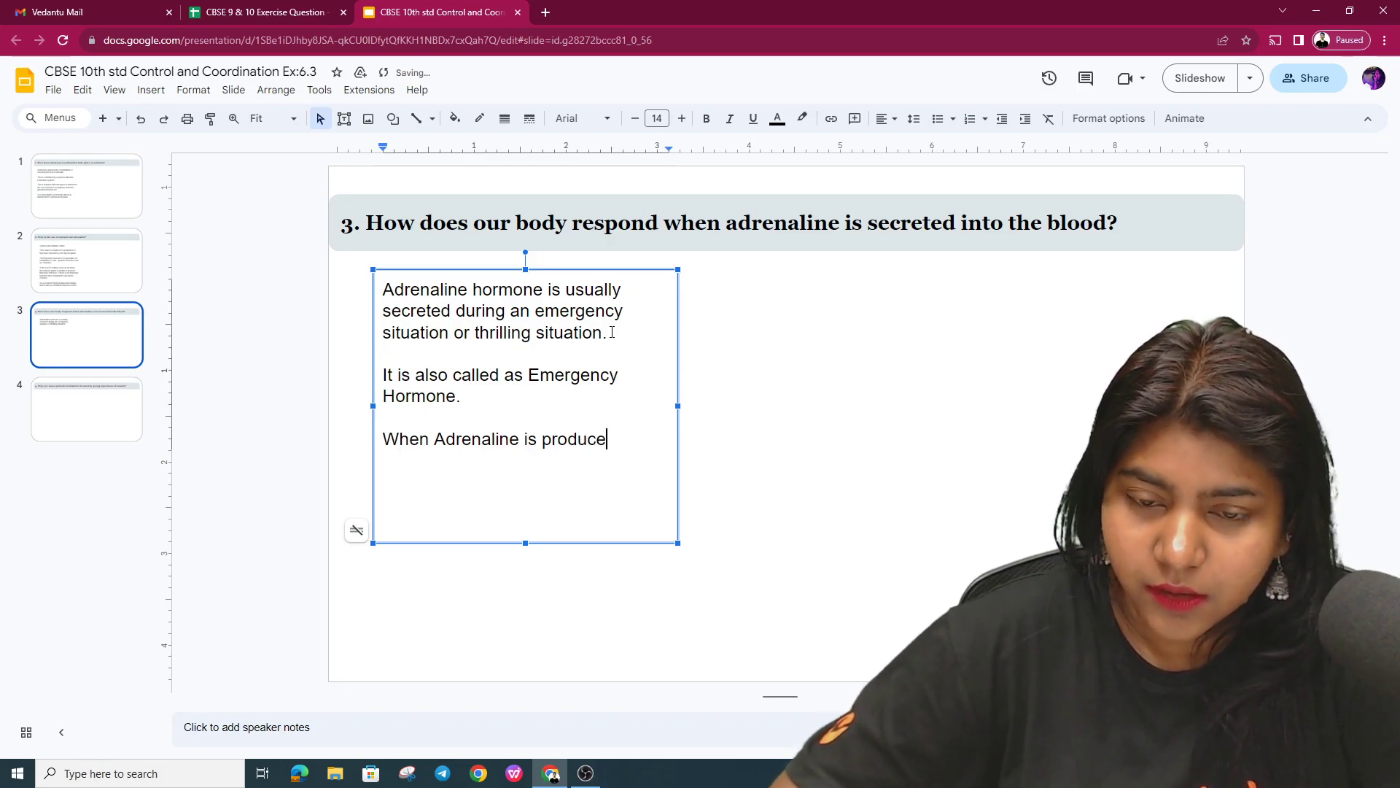
text(d in )
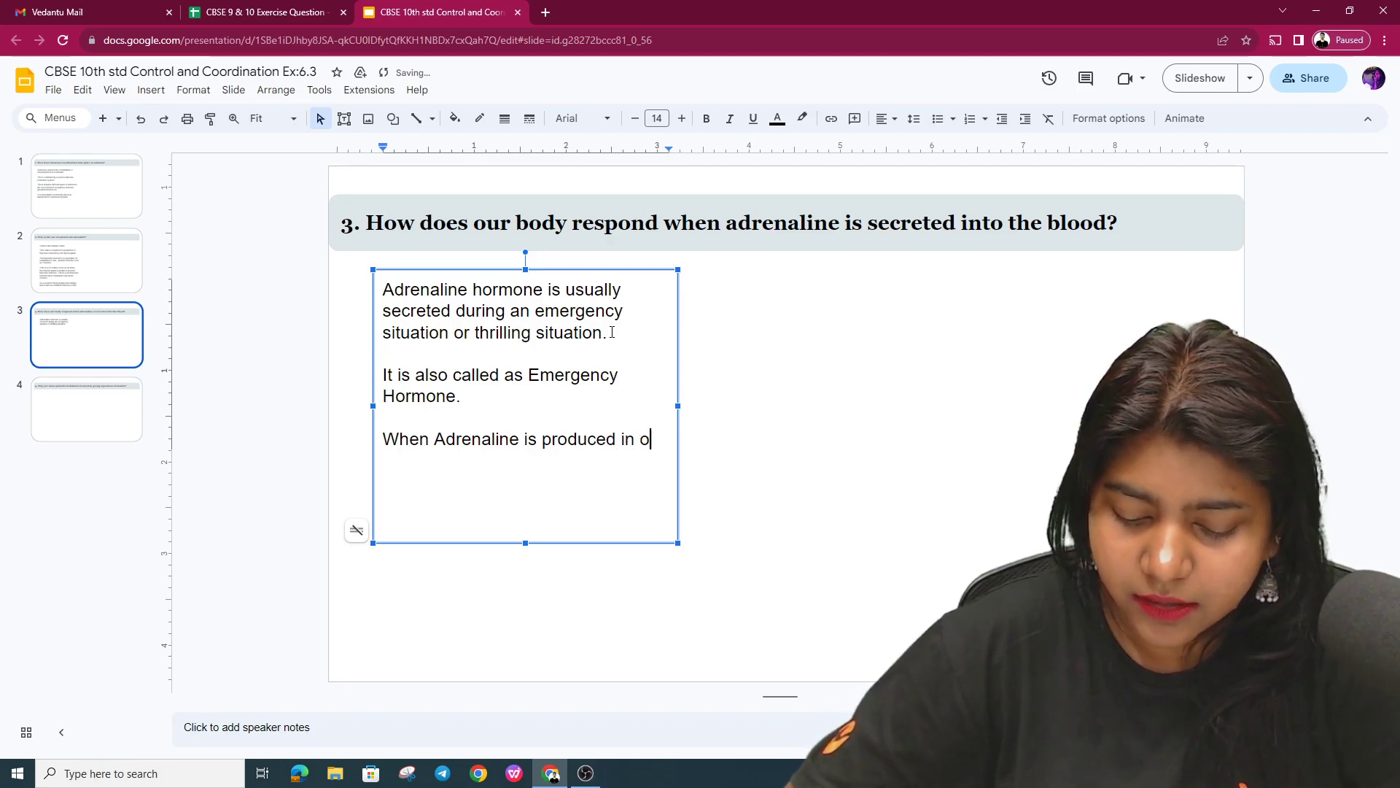
text(our body )
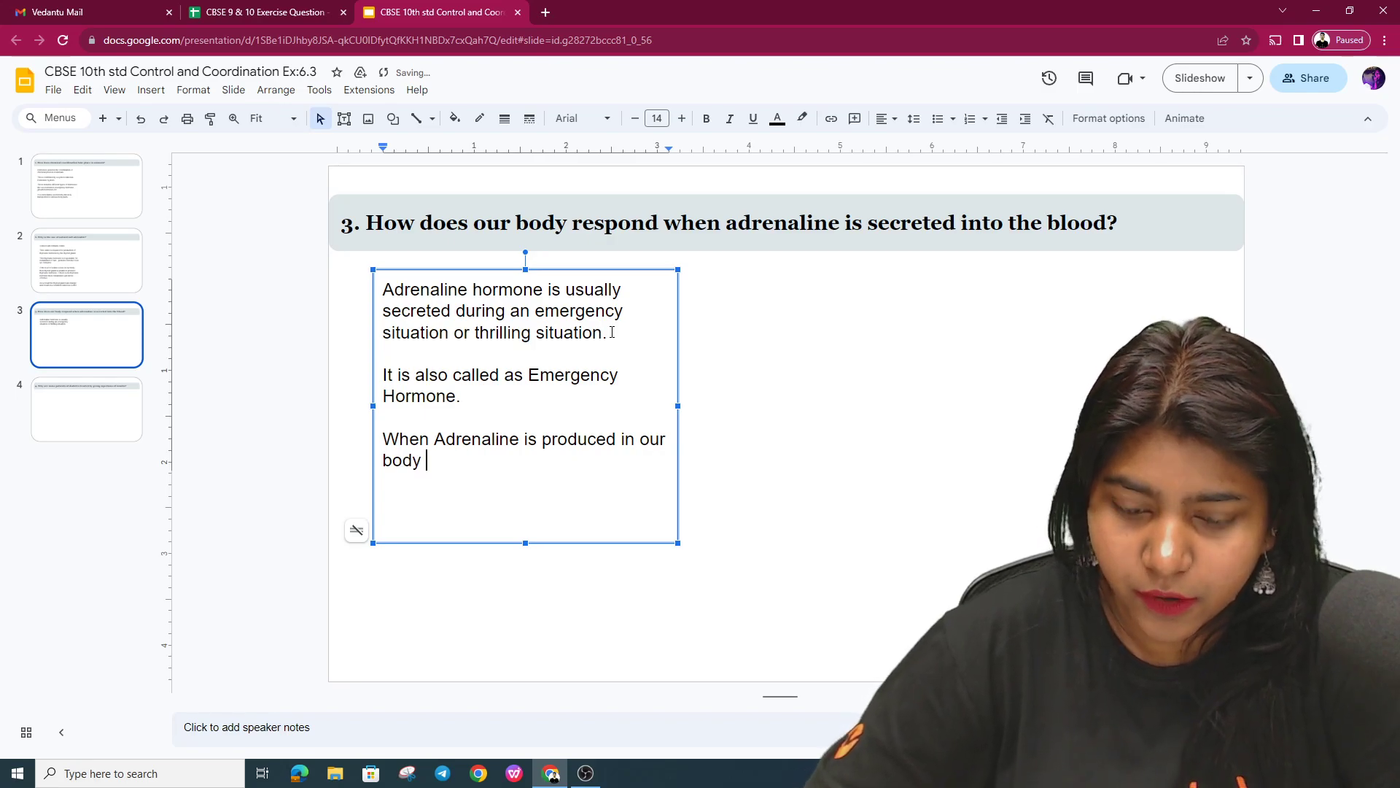
text(, there is inc)
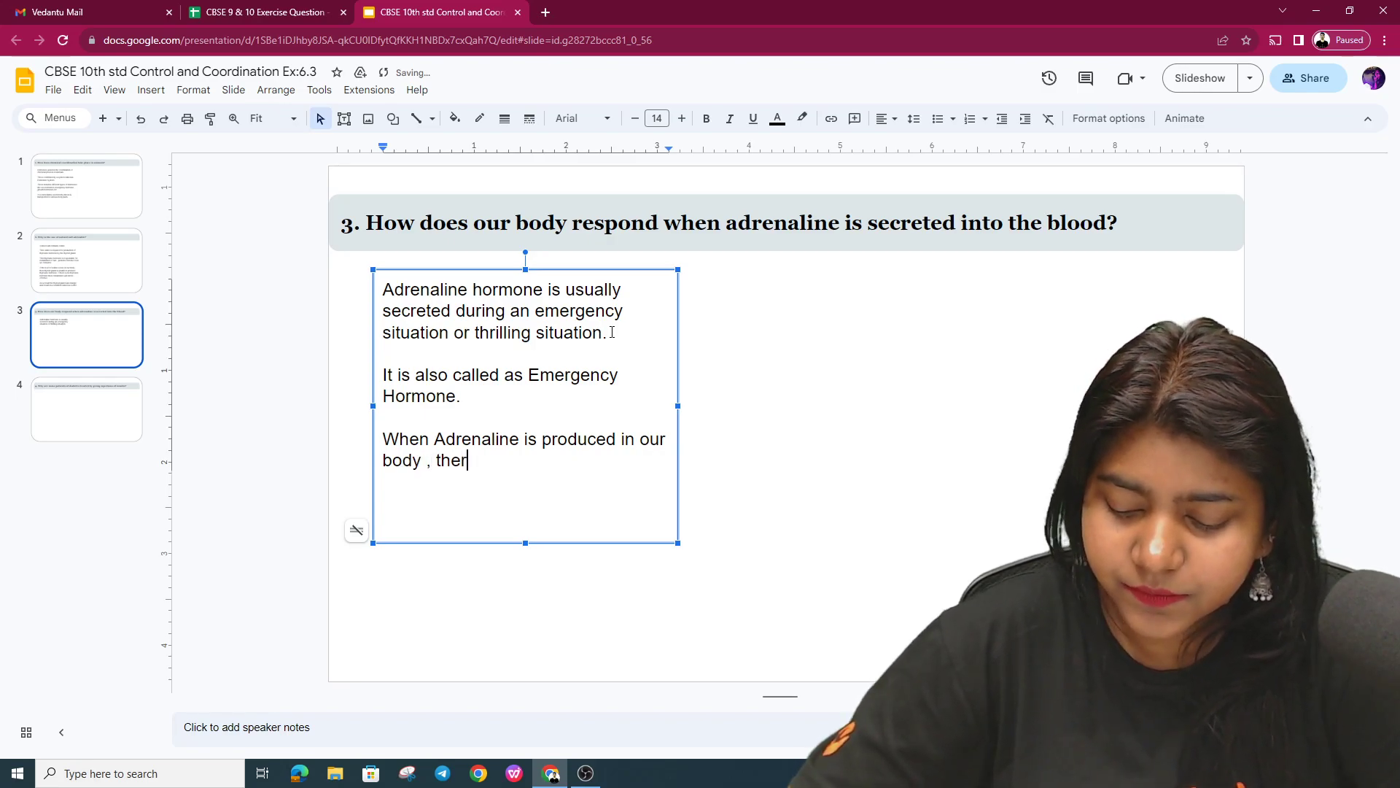
text(re is incr)
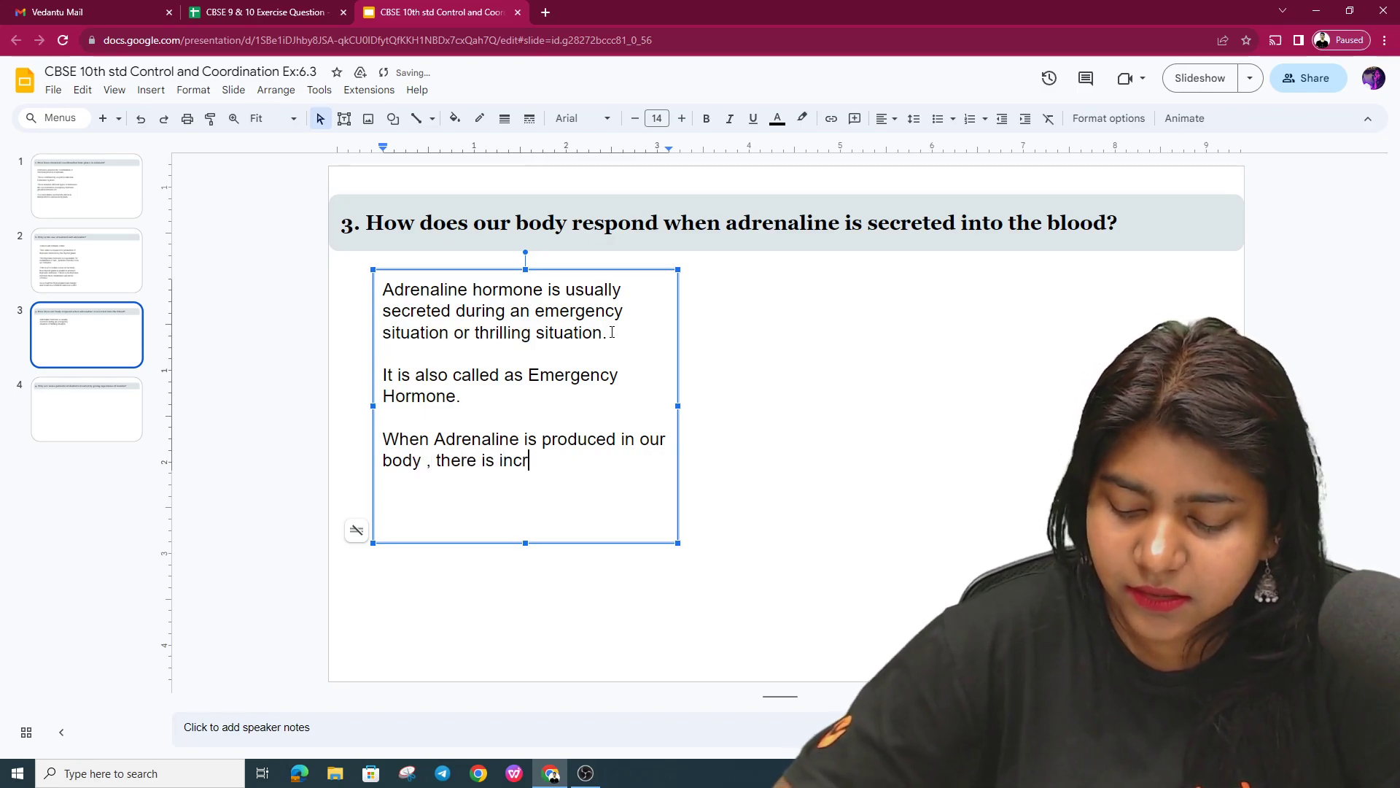
text(eased supply of)
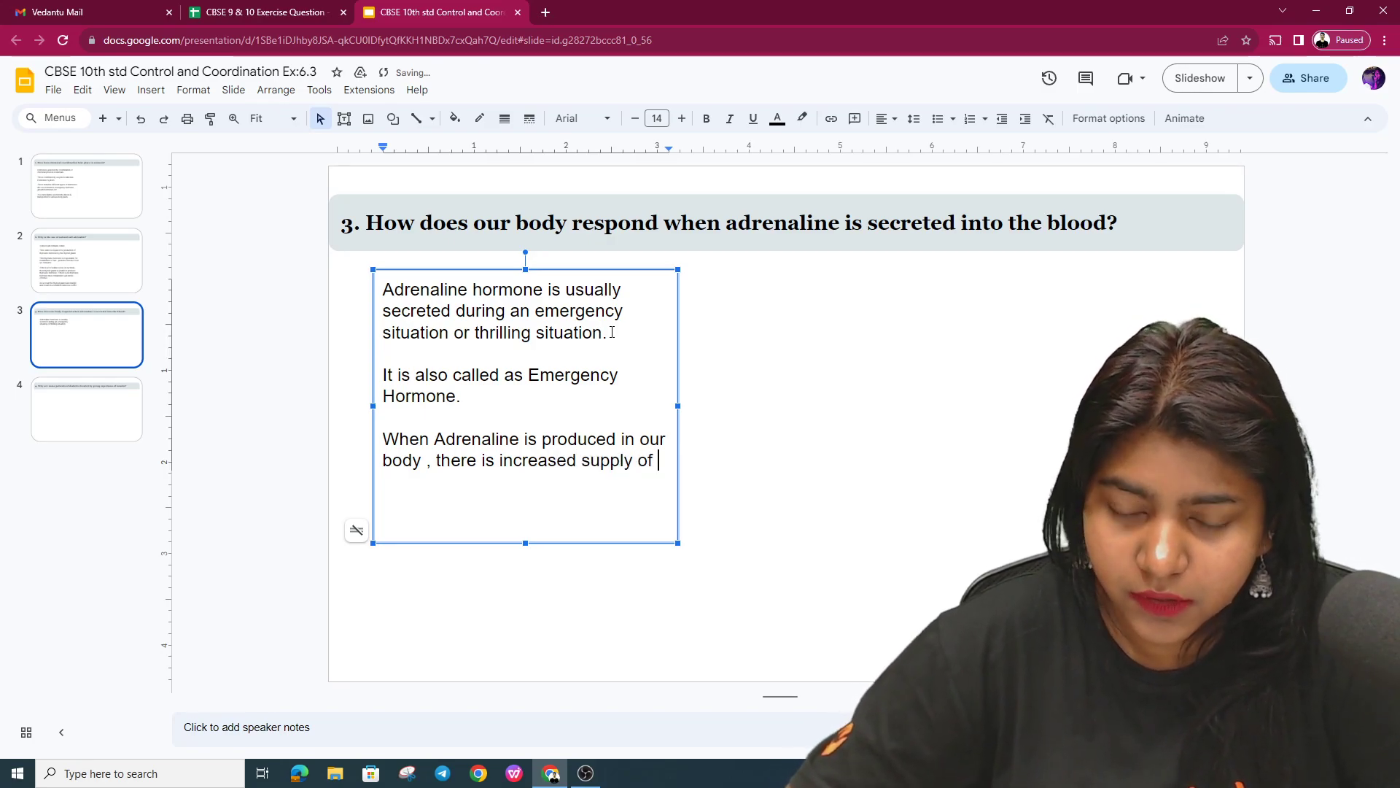
key(BackSpace)
key(BackSpace)
key(BackSpace)
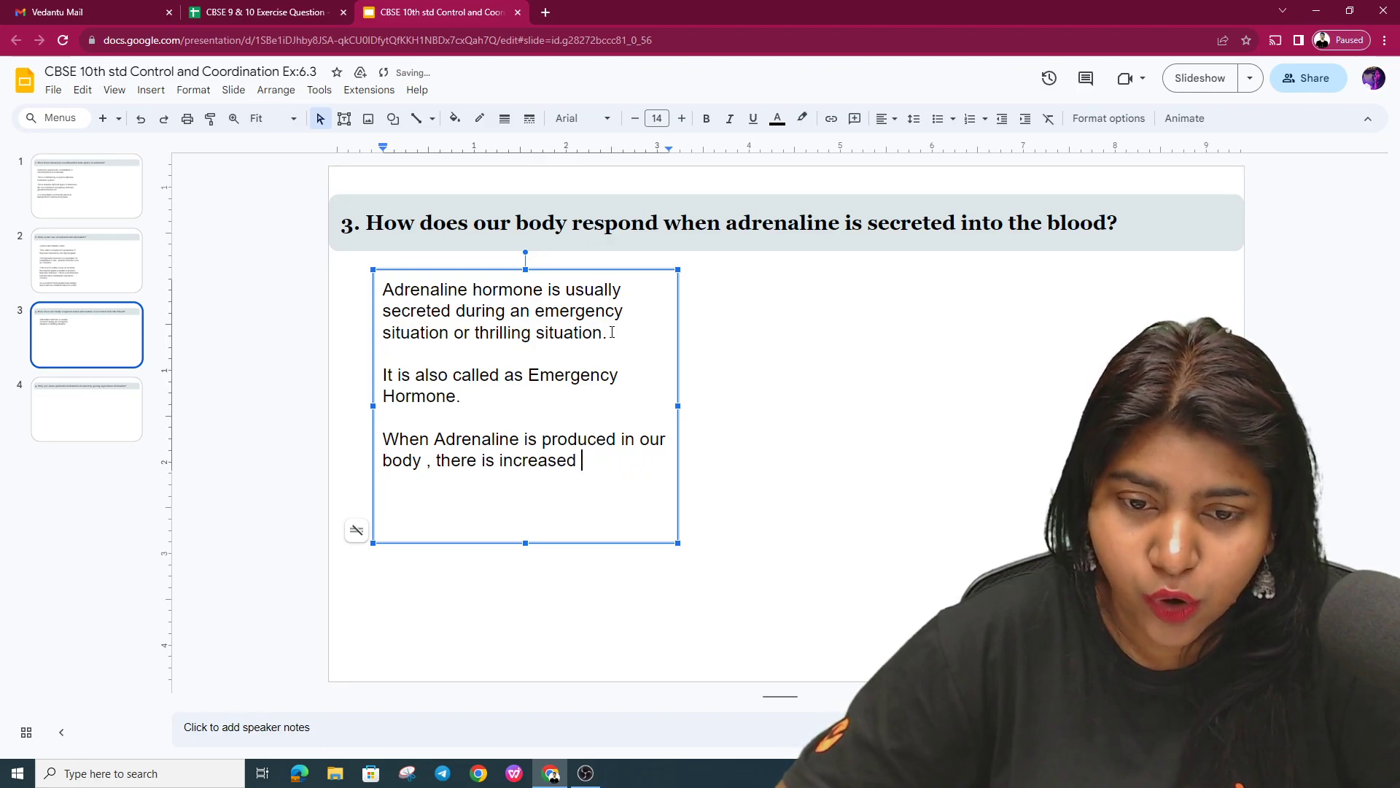
key(BackSpace)
key(BackSpace)
key(BackSpace)
text(c)
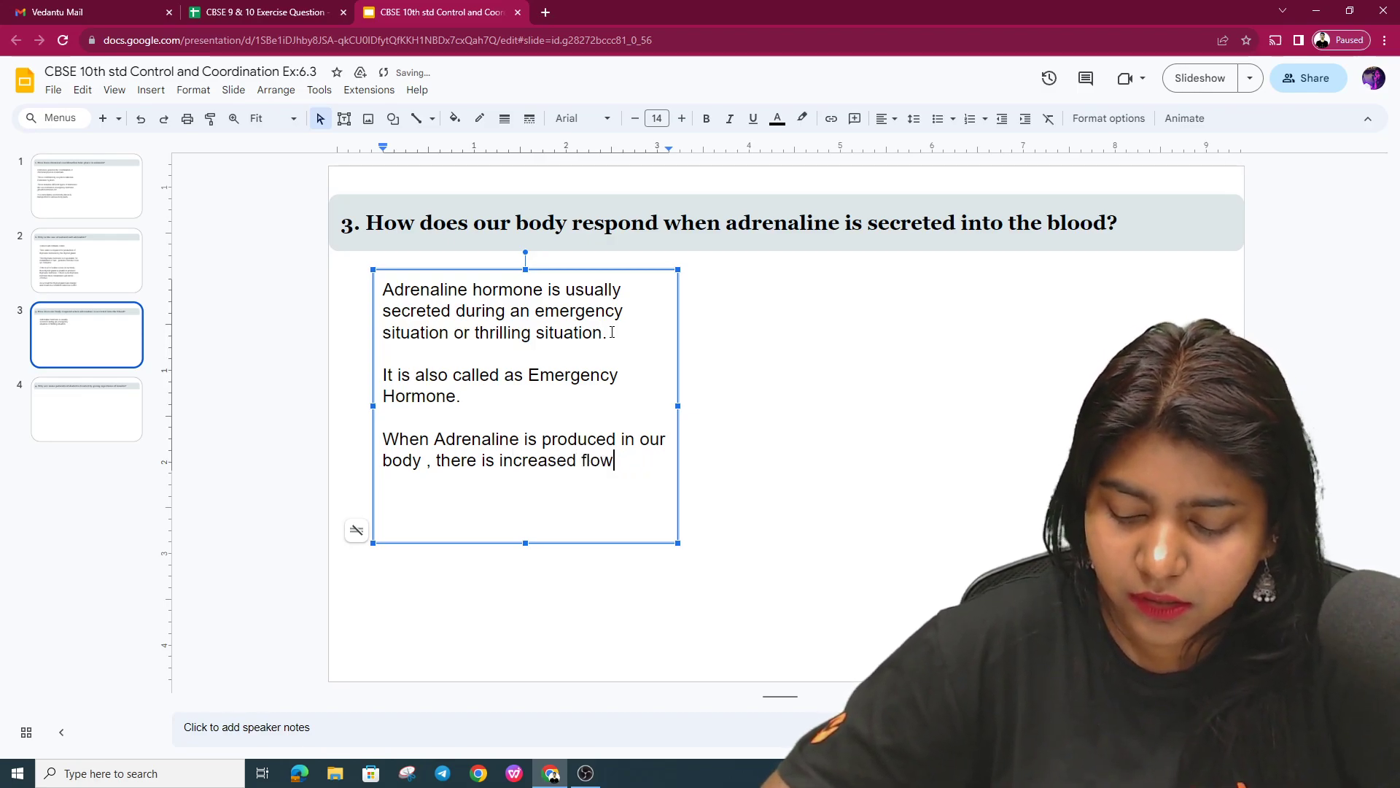
text(of bl)
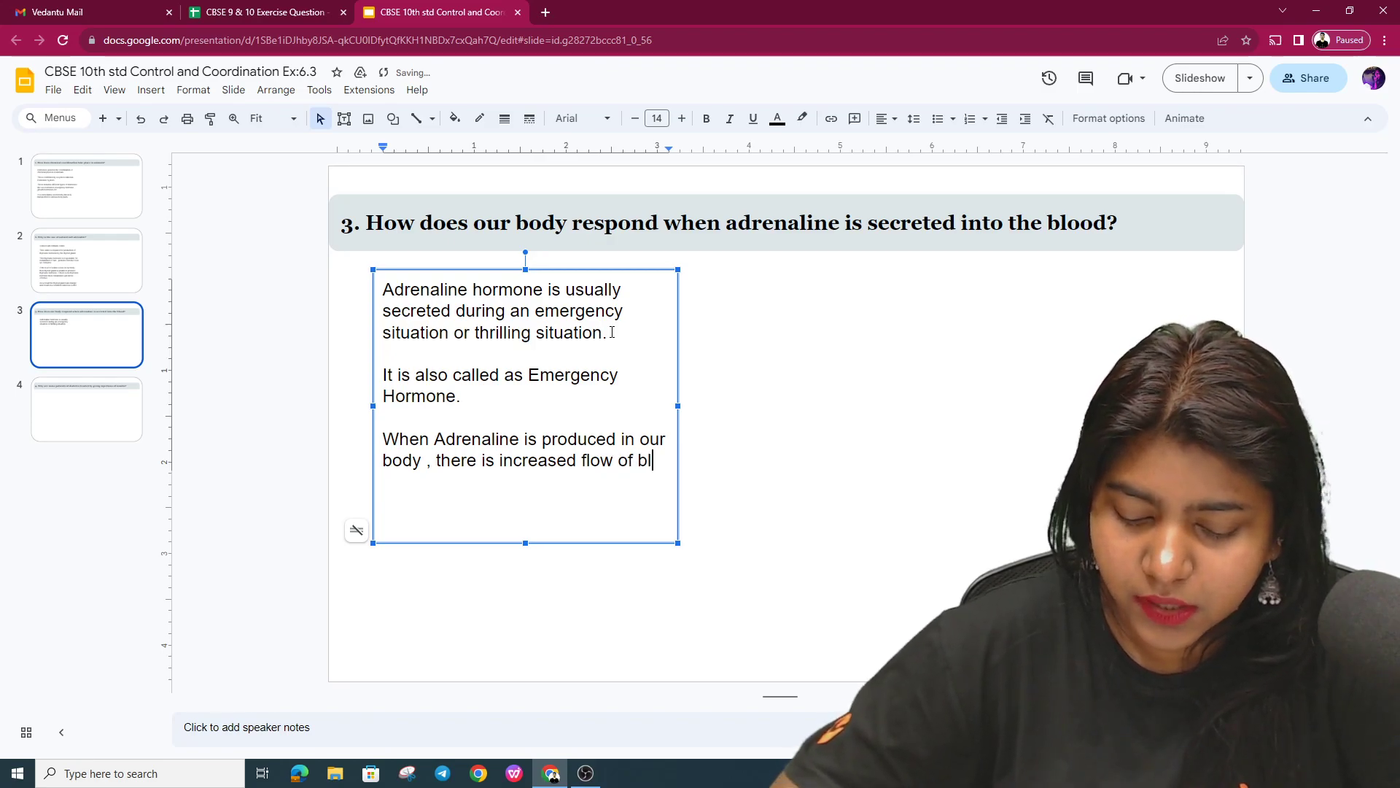
text(ood, )
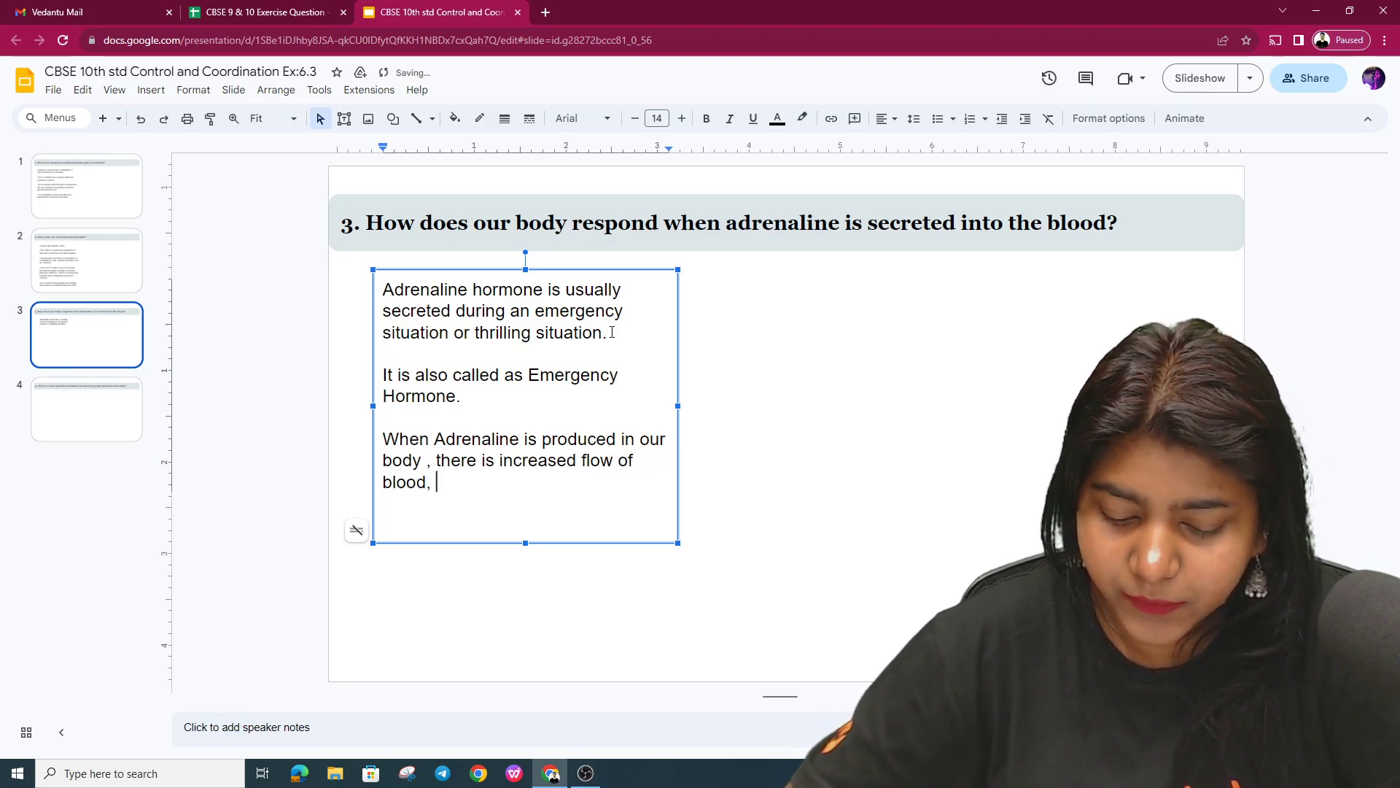
text(oxygen rate inc)
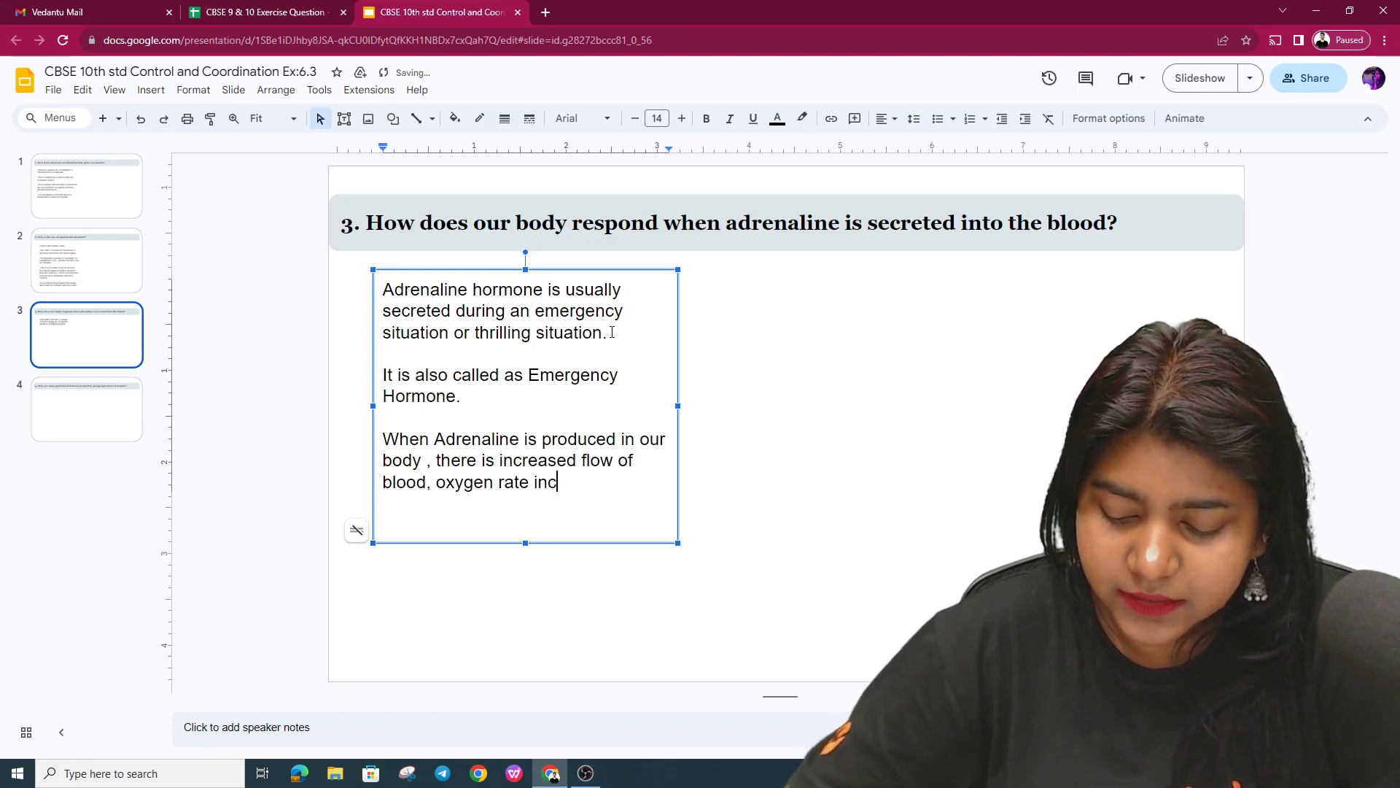
text(reases )
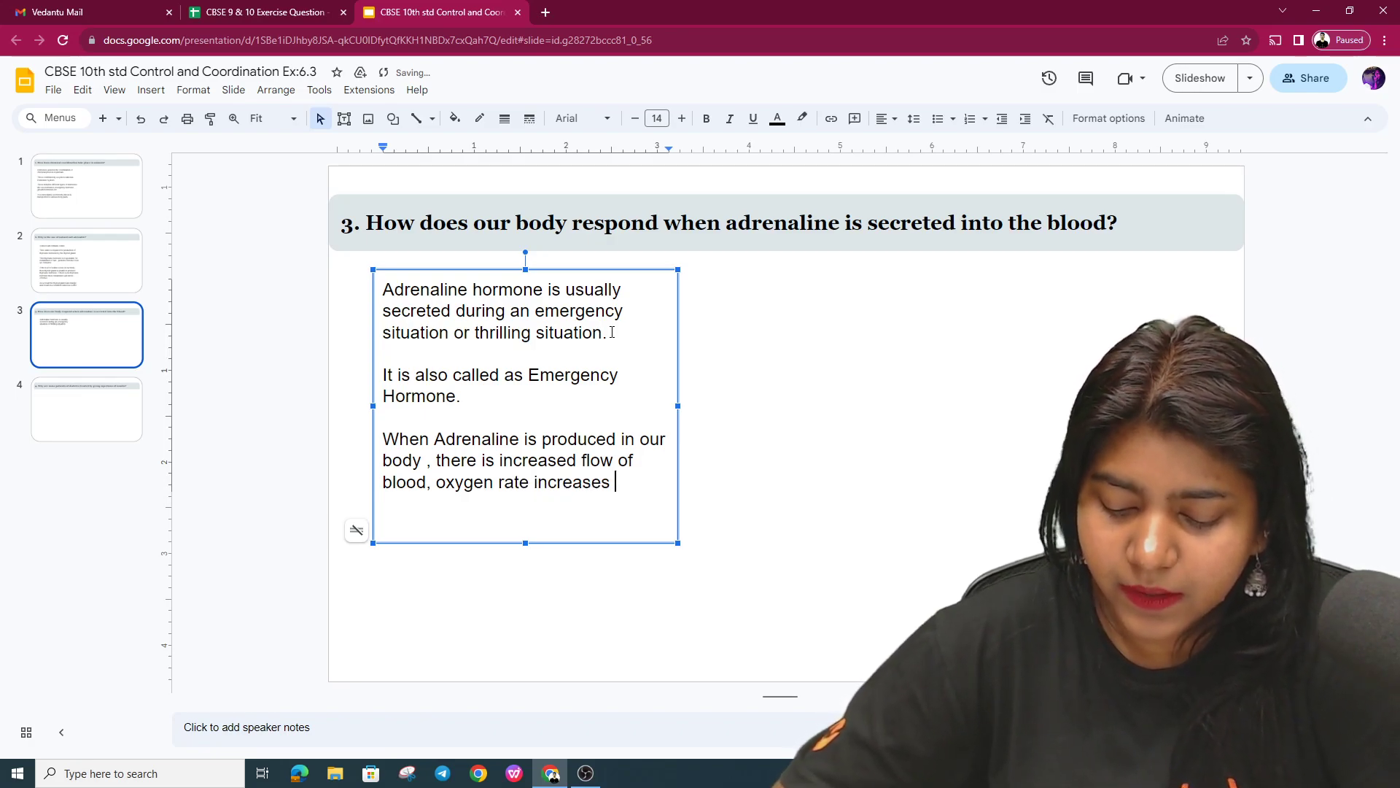
text(thereby brest)
text(ing)
Step: Finish the breathing rate and heart beat part, correcting 'bresthing' and splitting 'heartbeat'
key(BackSpace)
key(BackSpace)
key(BackSpace)
key(BackSpace)
text(ng)
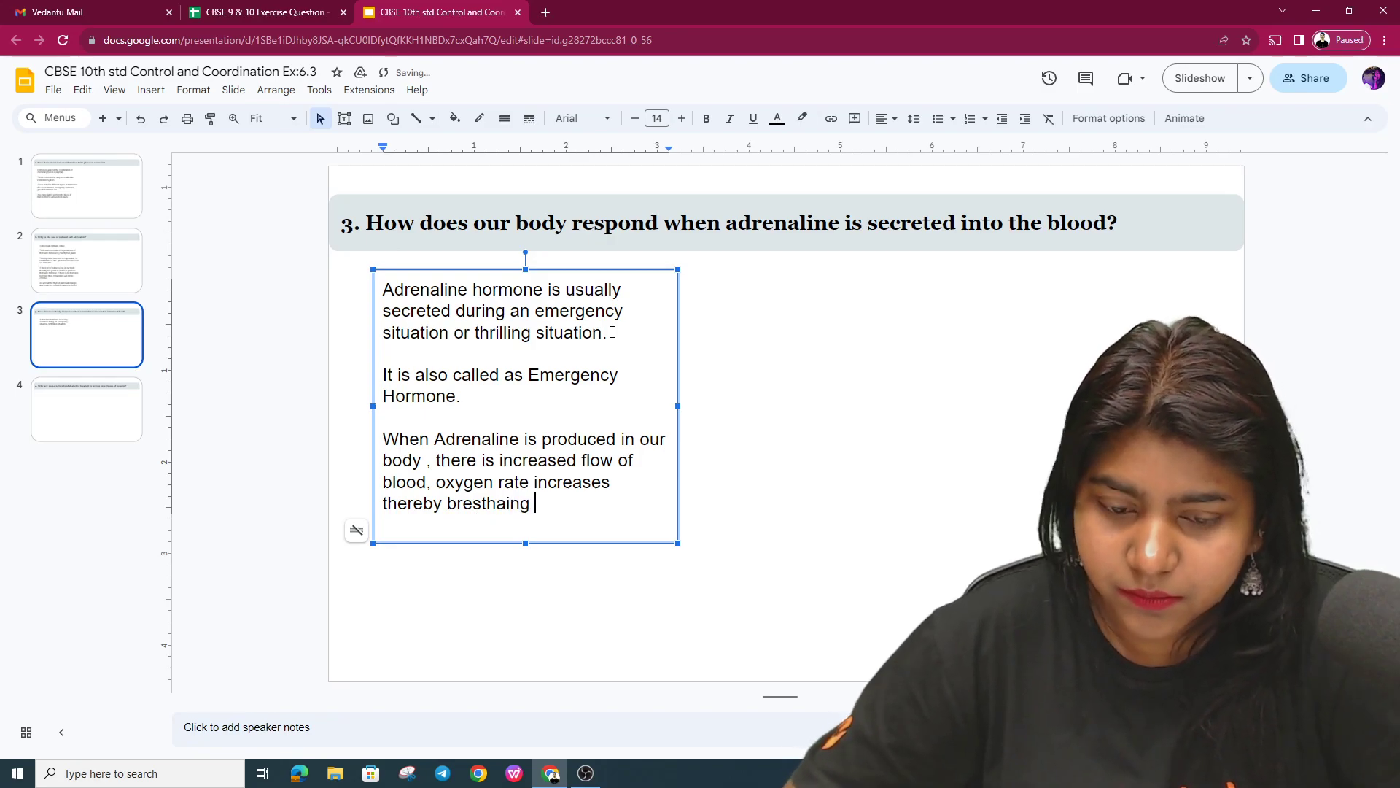
key(BackSpace)
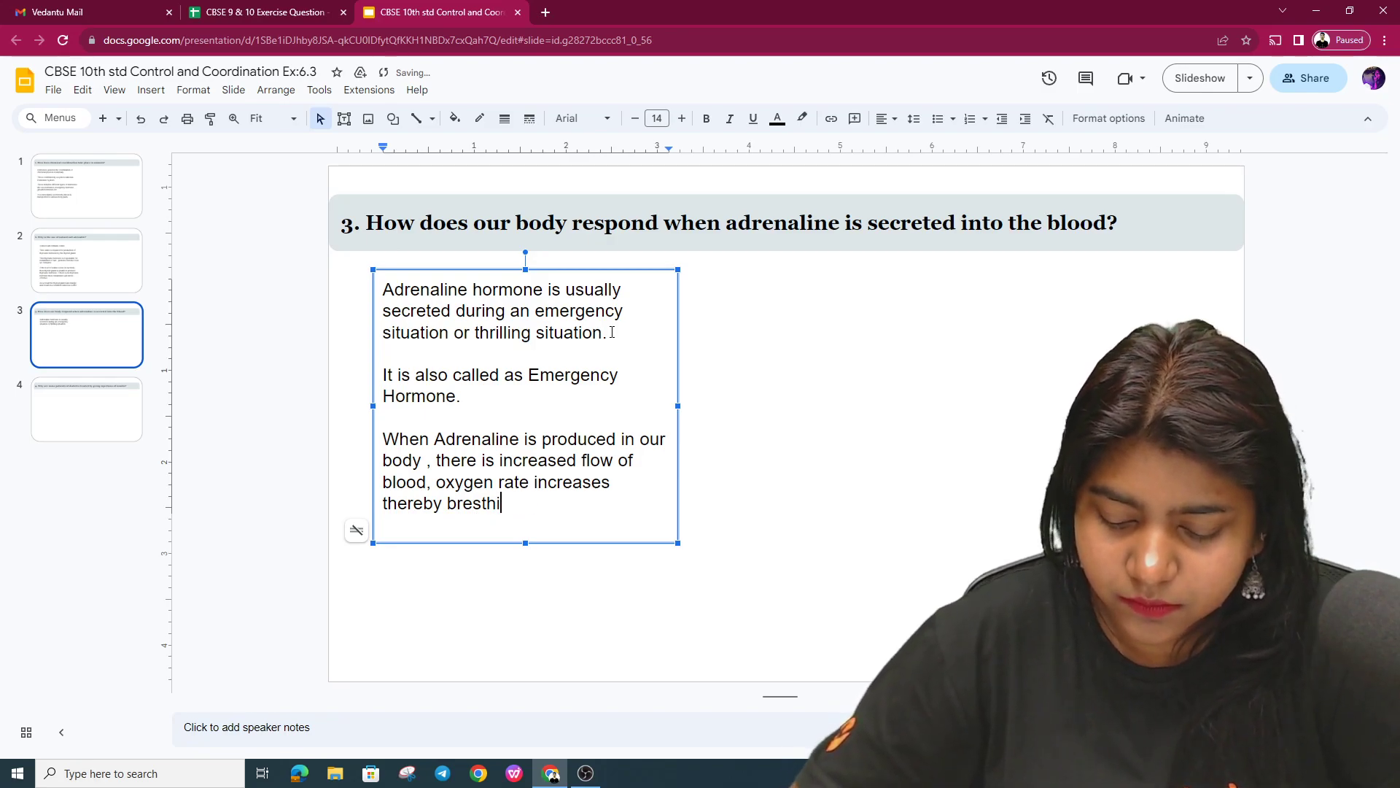
text(te & heartbeat increases.)
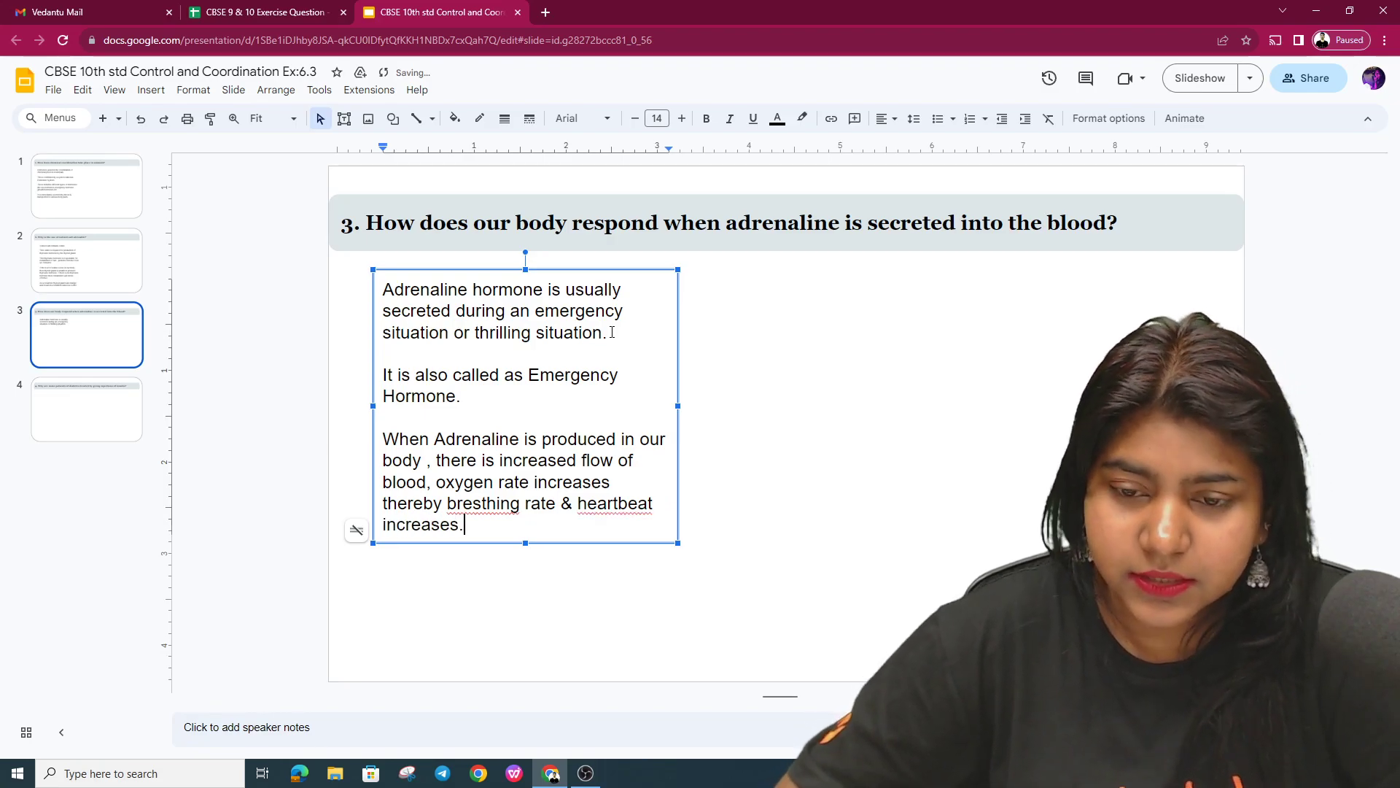
click(619, 503)
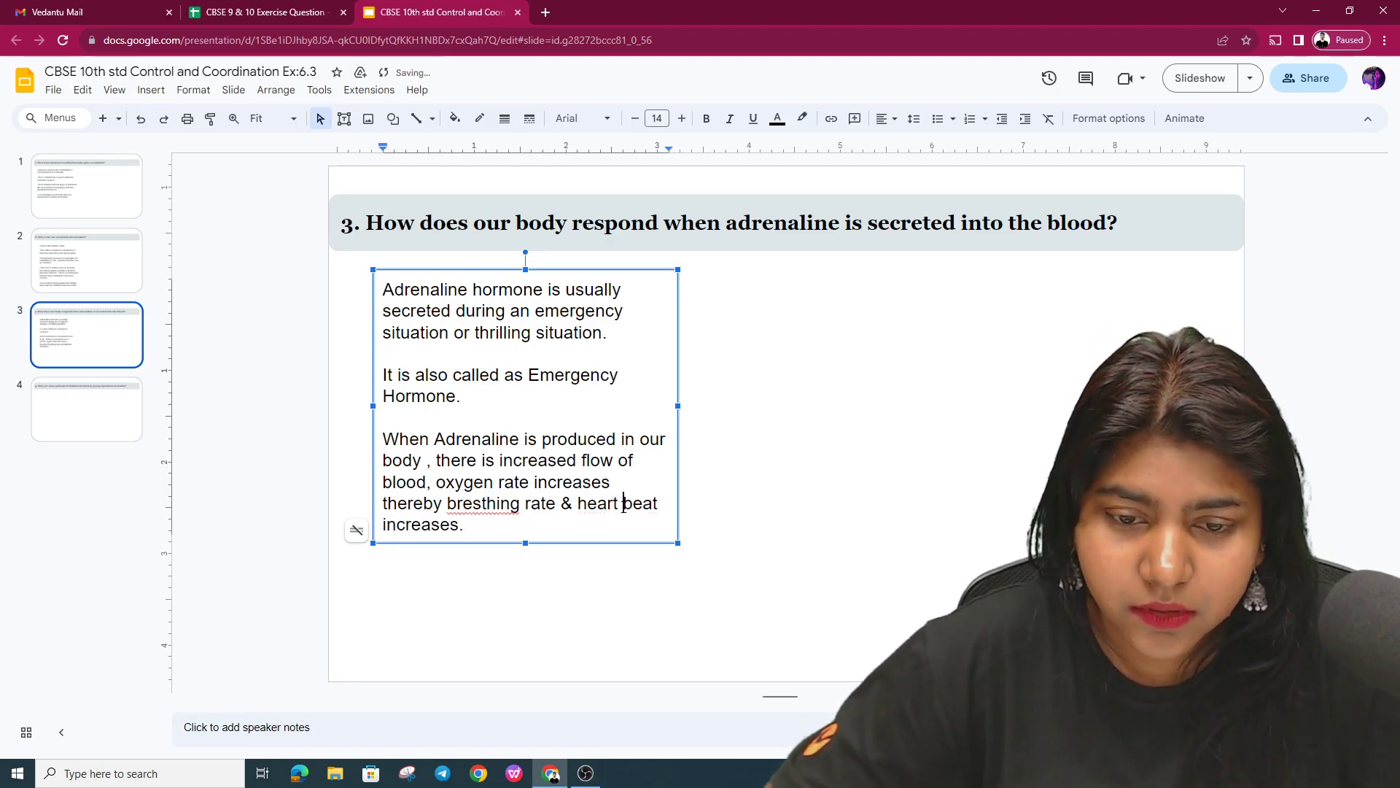
click(478, 503)
key(BackSpace)
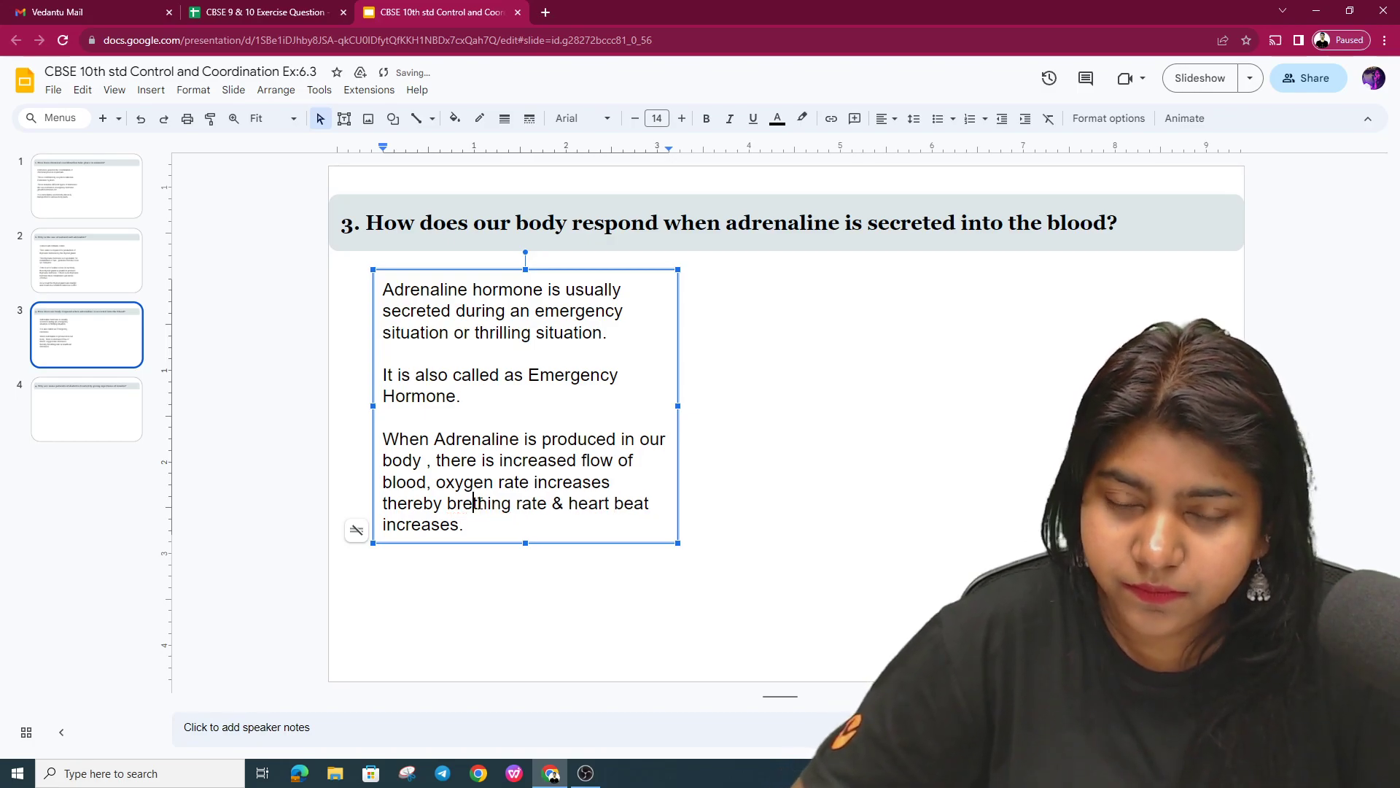
text(a)
click(470, 526)
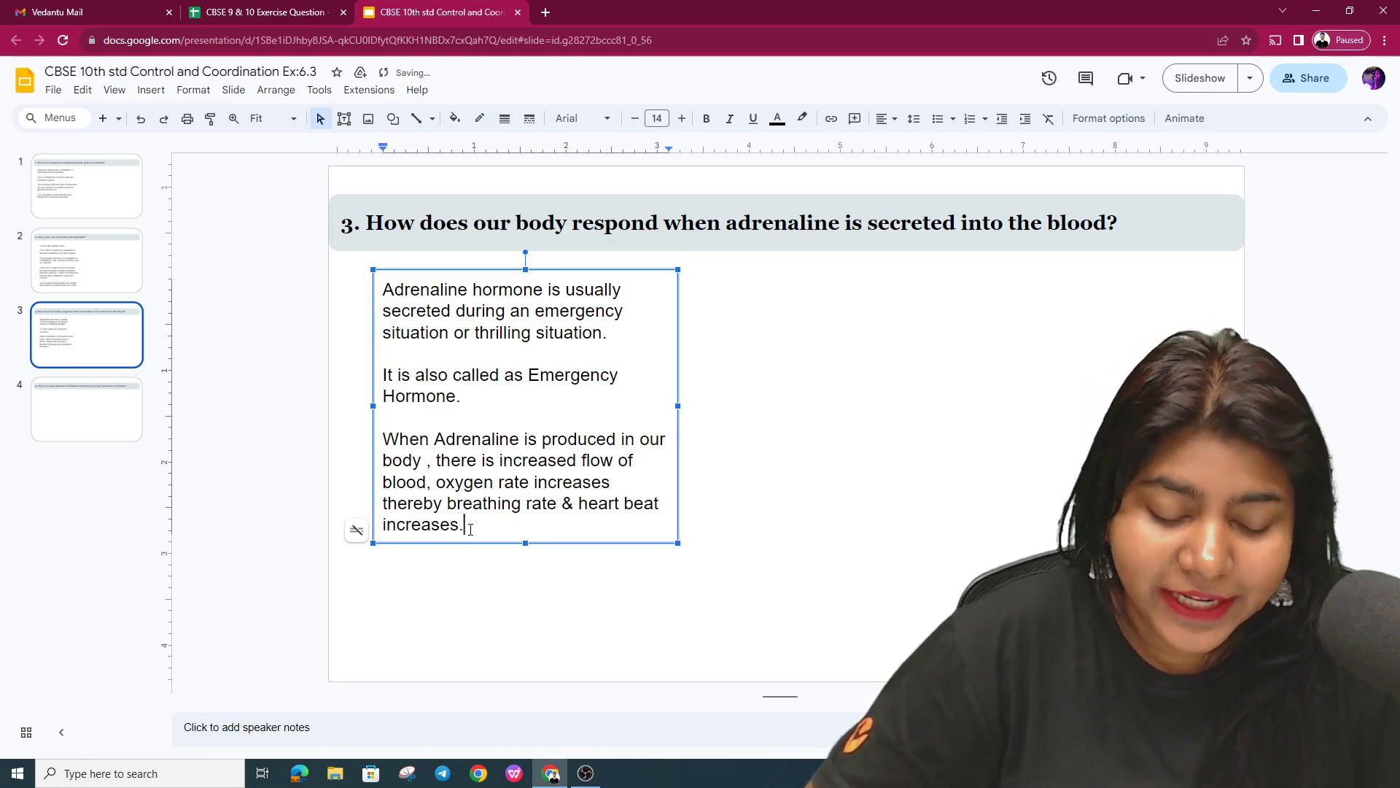
key(Return)
key(Return)
text(S)
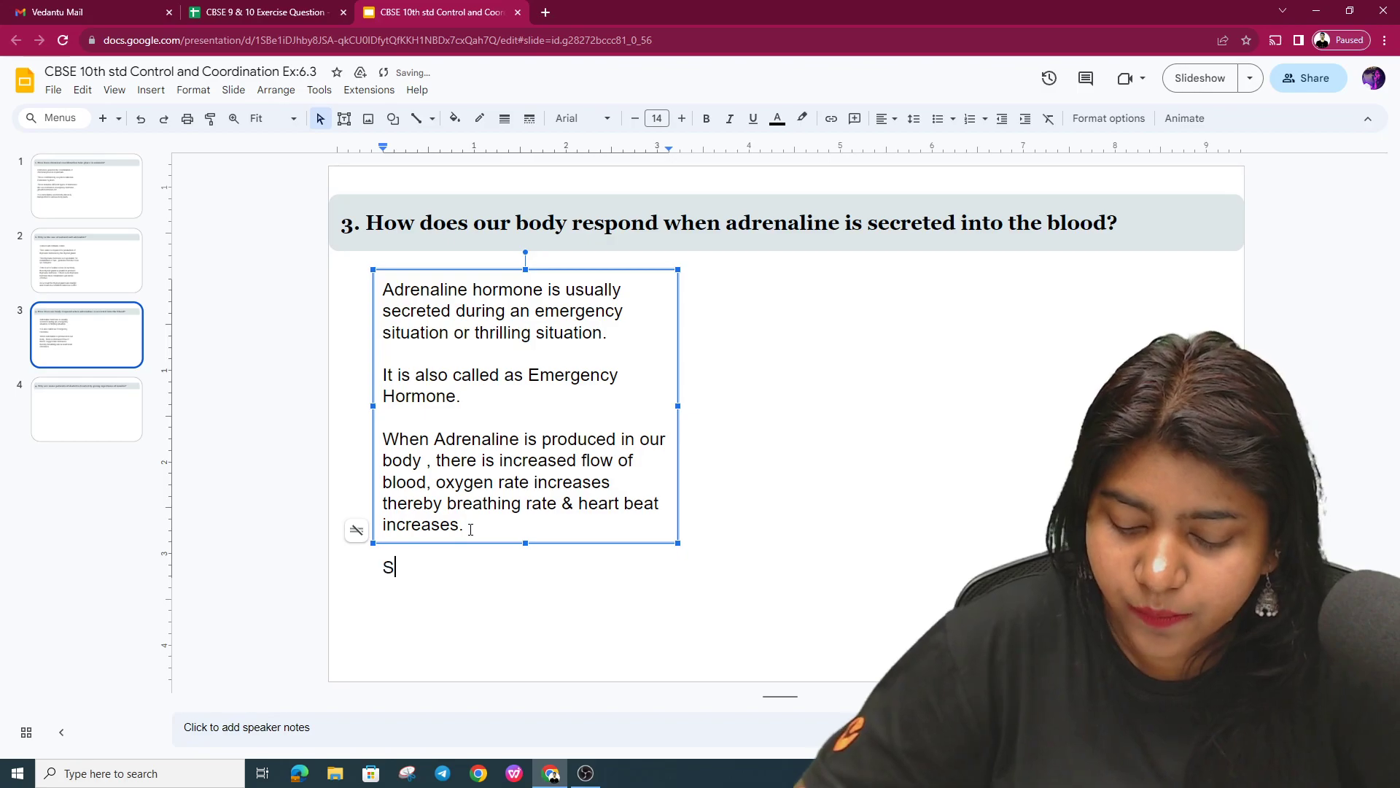
text(o there)
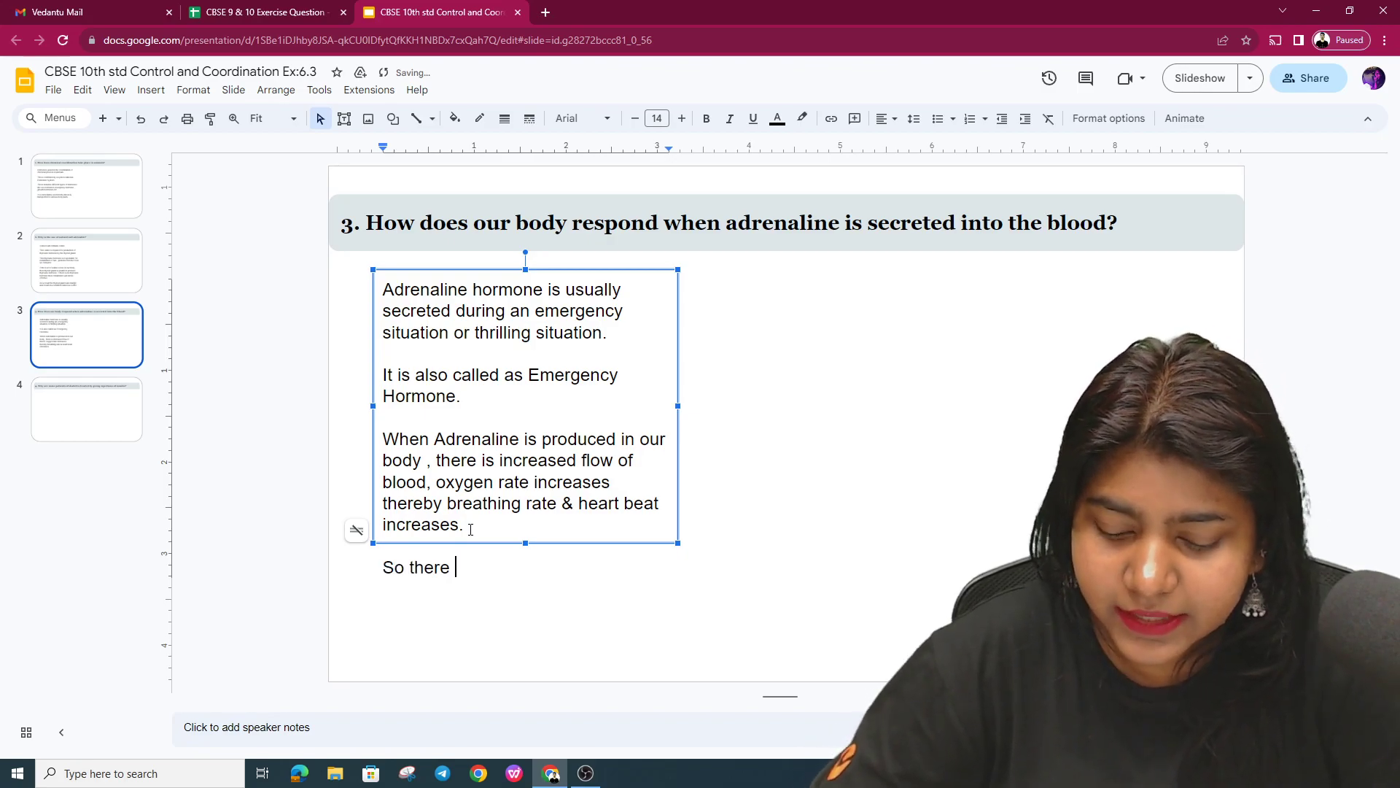
text(is incre)
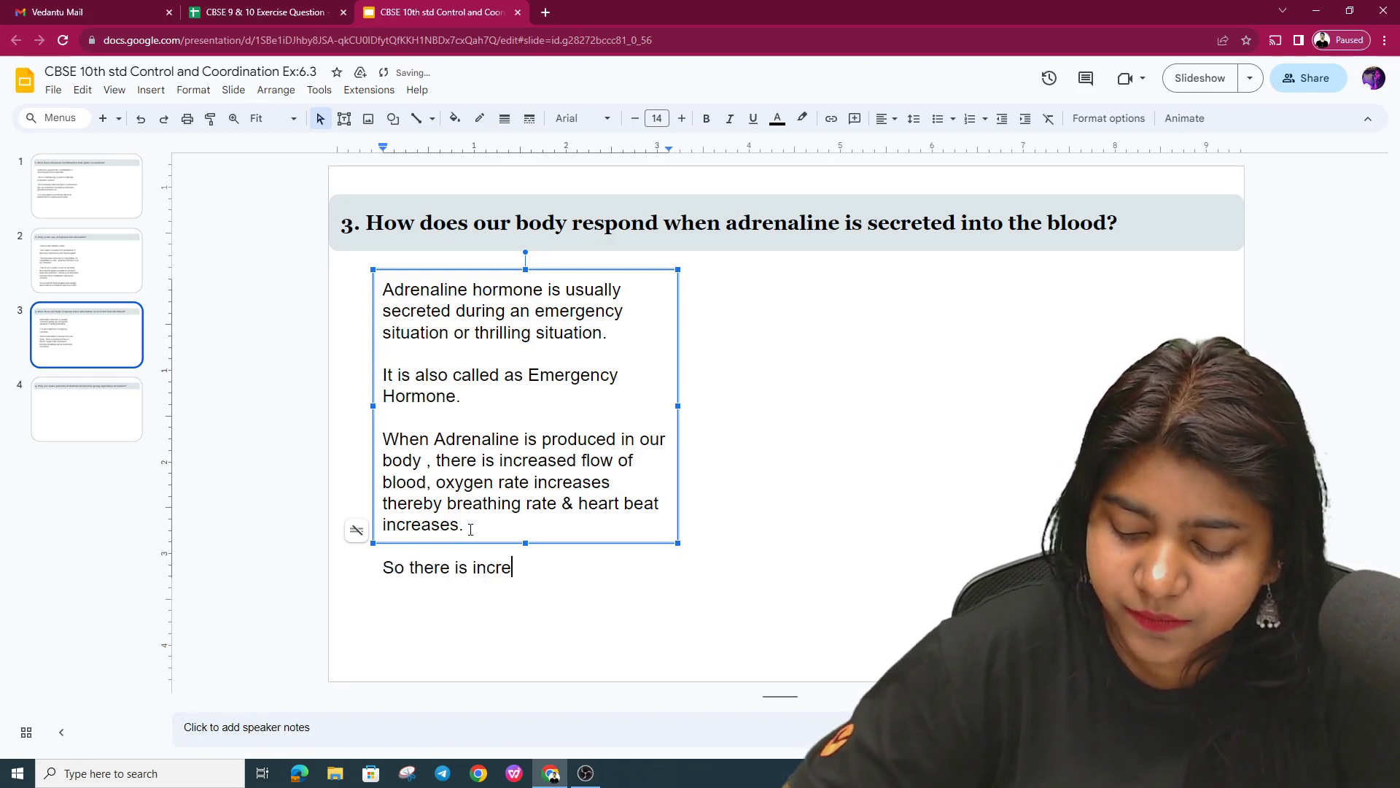
text(ased supp)
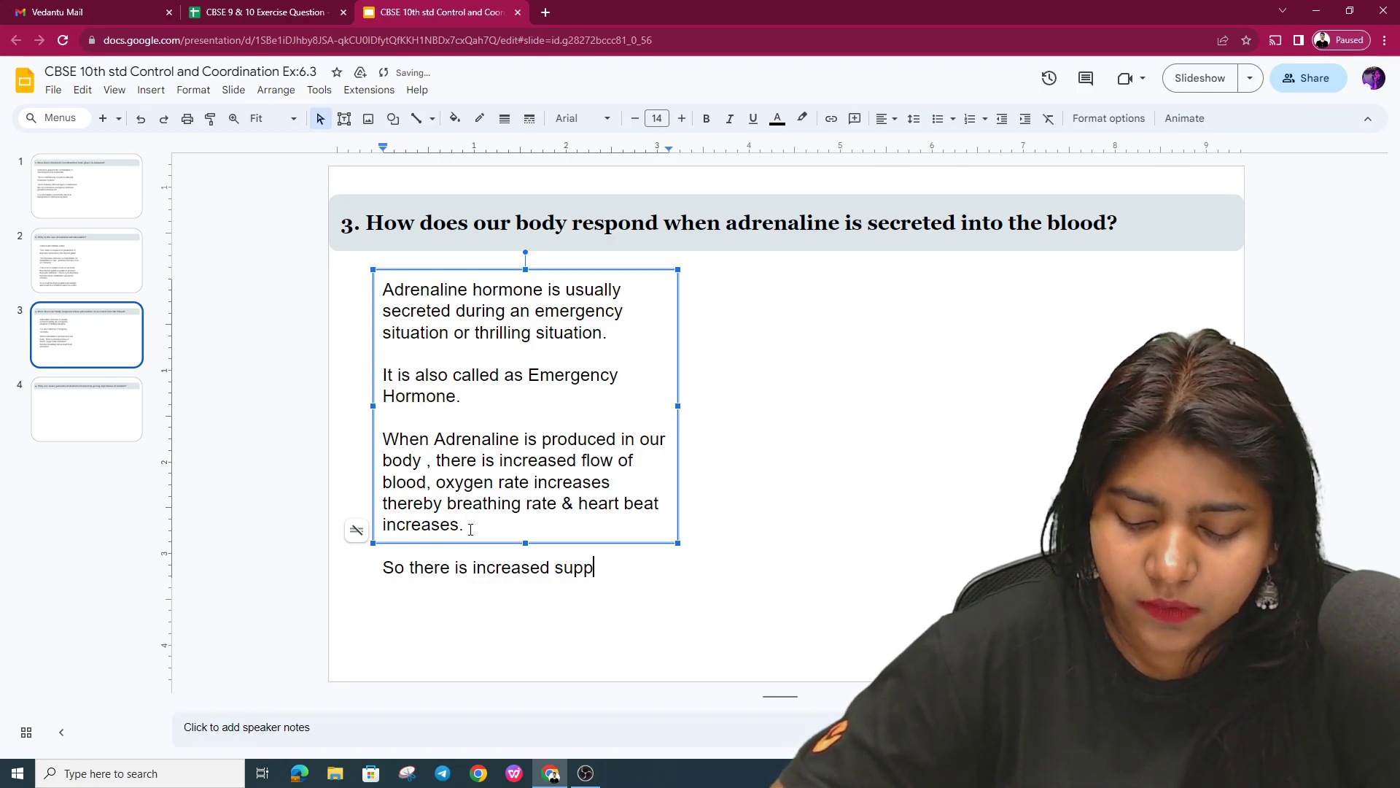
text(ly of glucose )
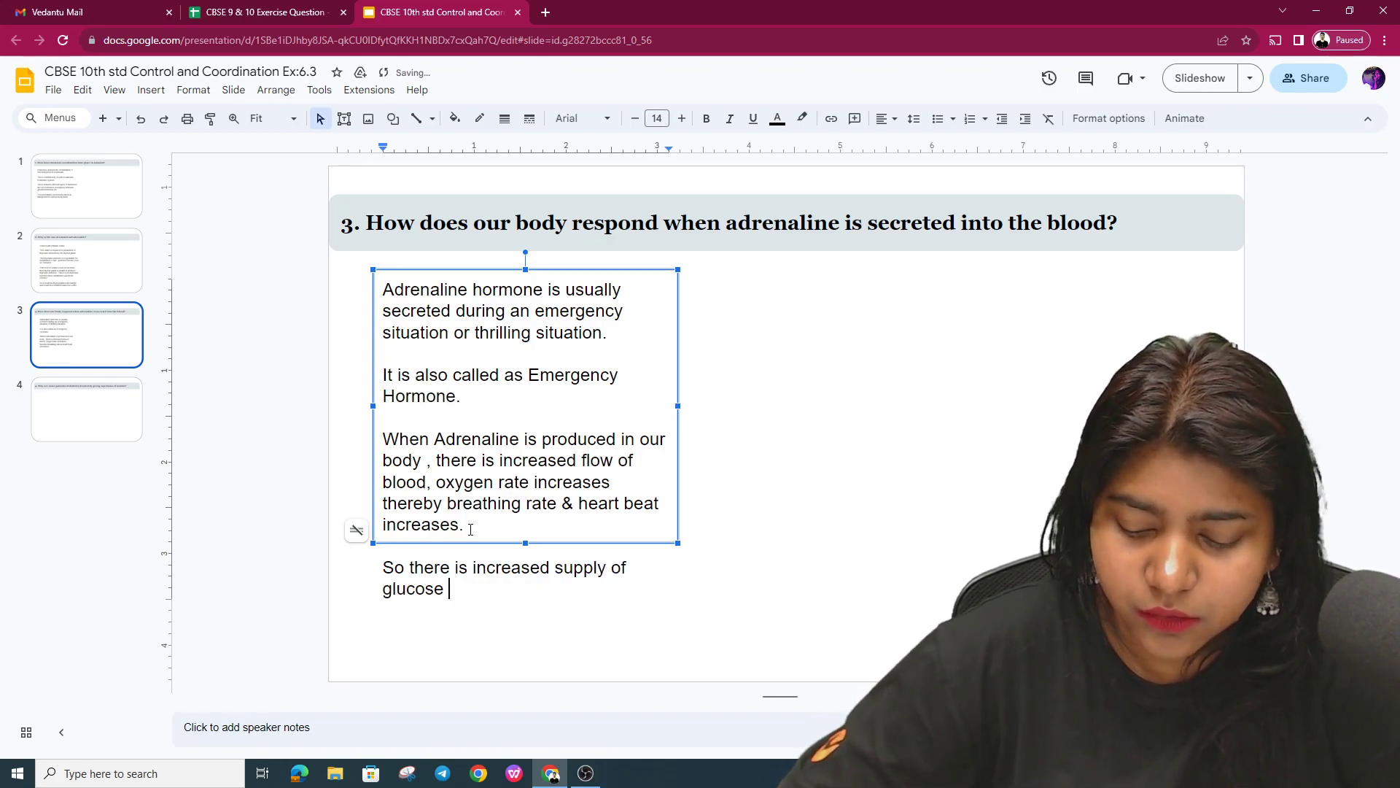
text(to meet th)
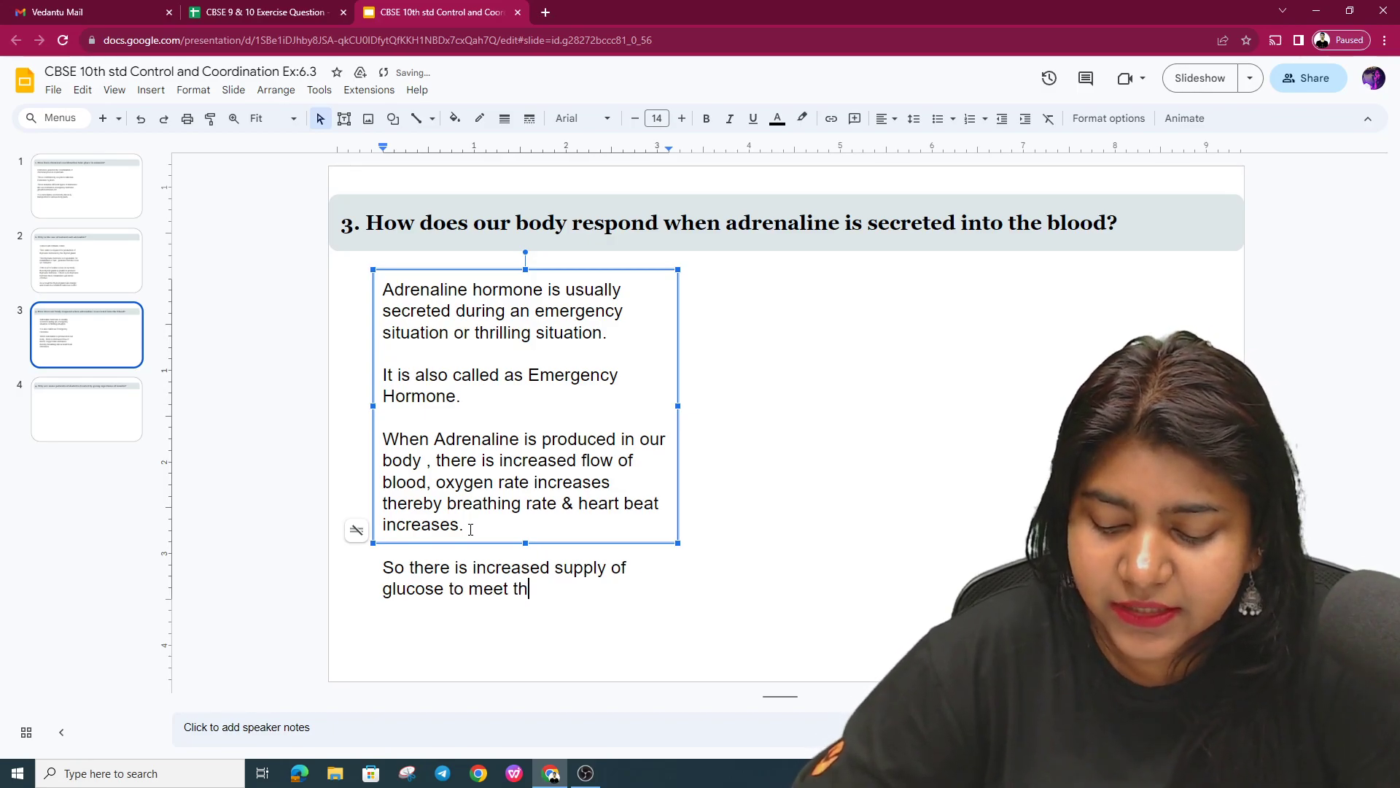
text(e energy)
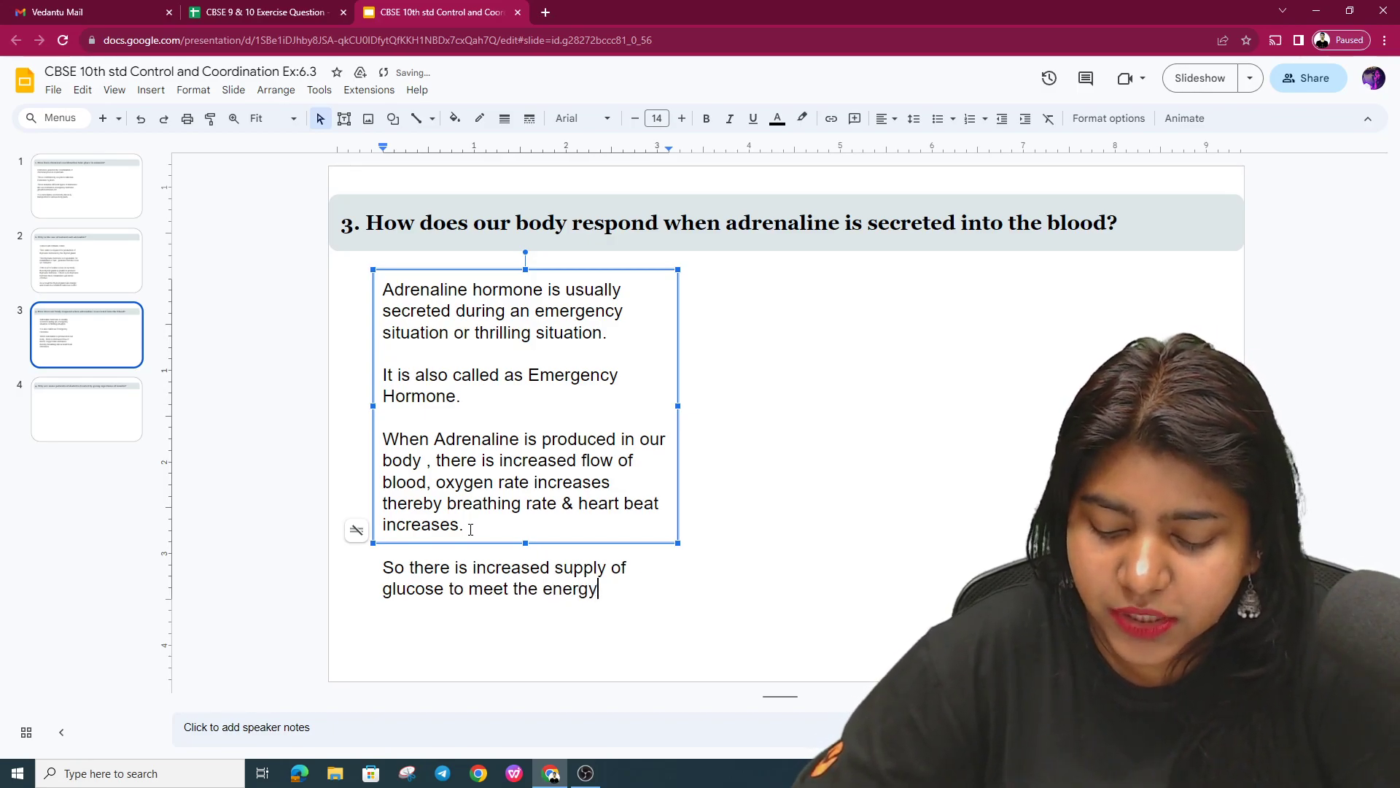
text( requirem)
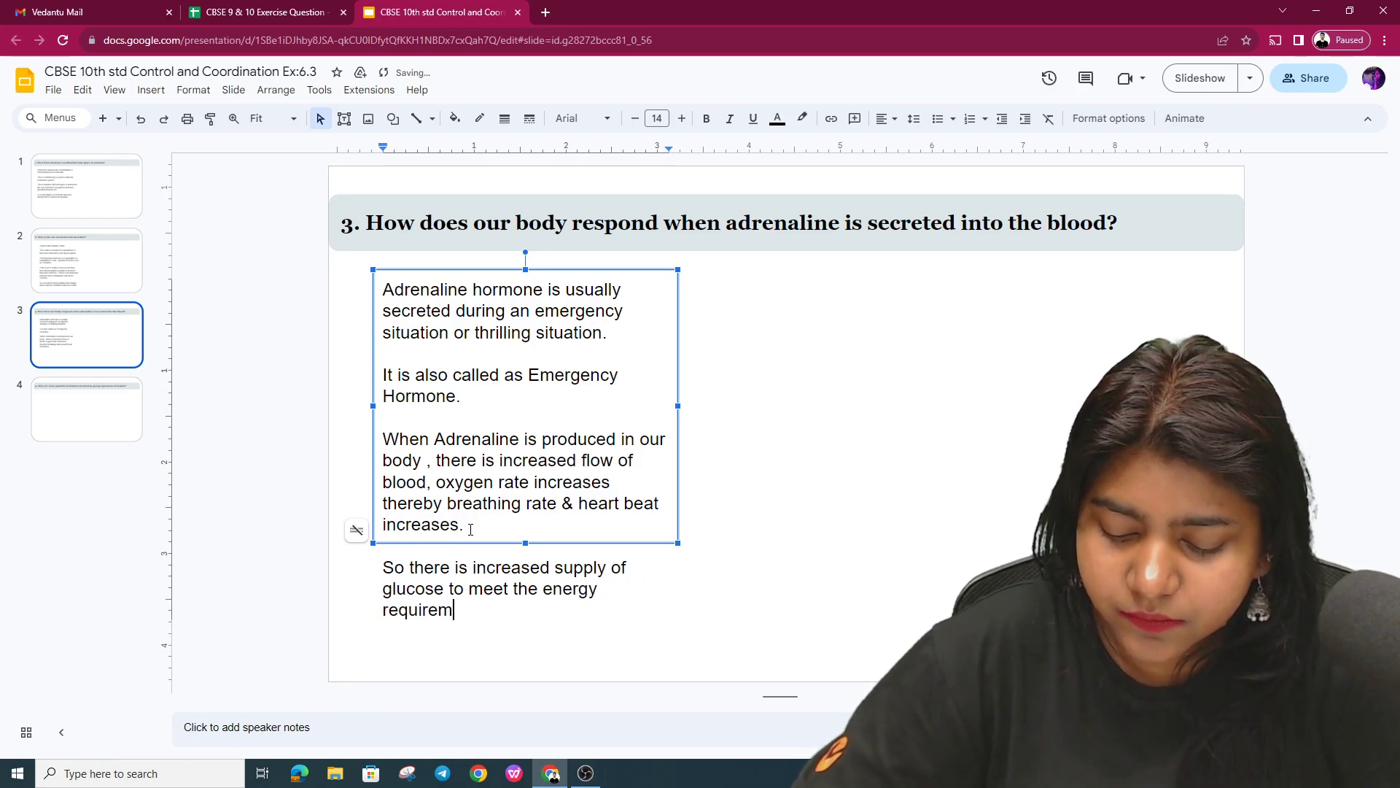
text(ents of the bo)
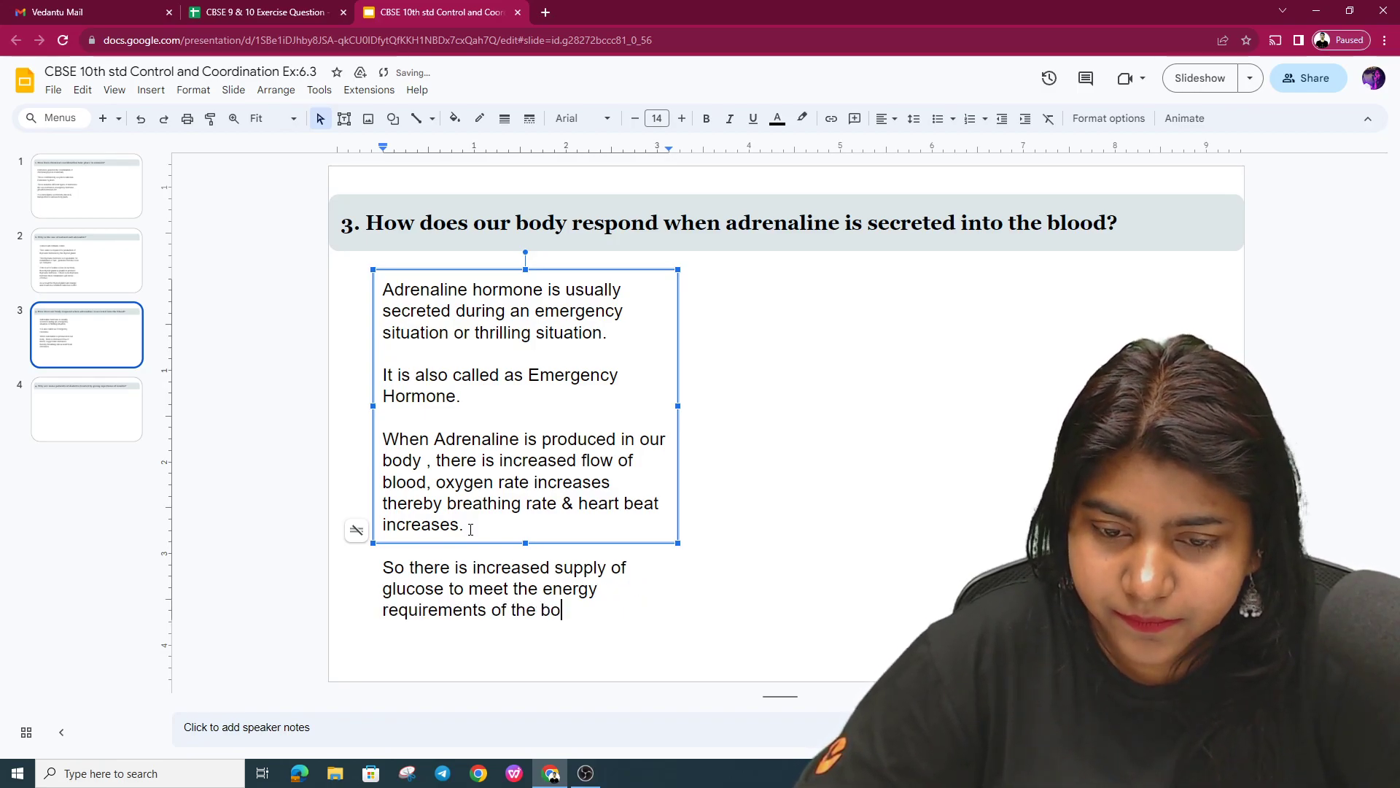
text(dy durin)
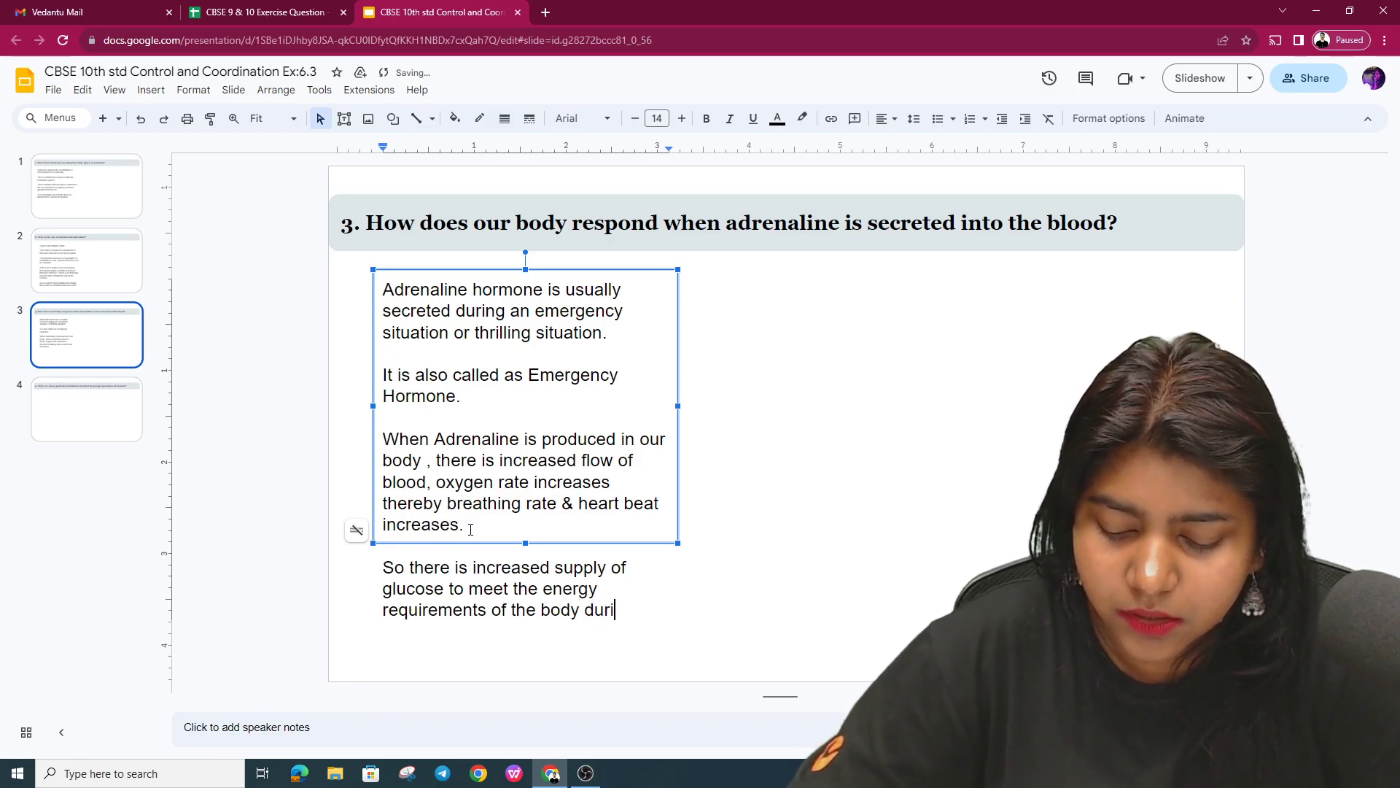
text(g such s)
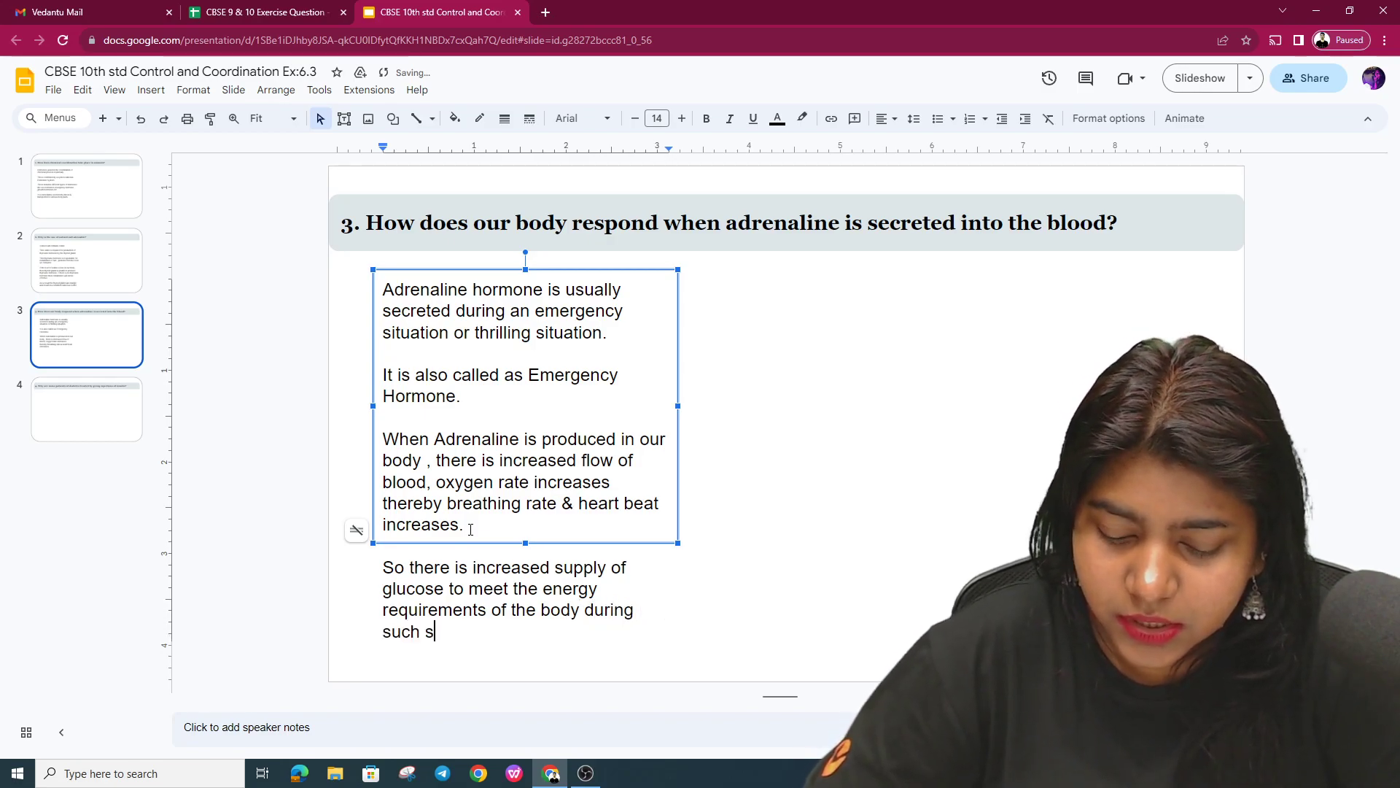
text(itau)
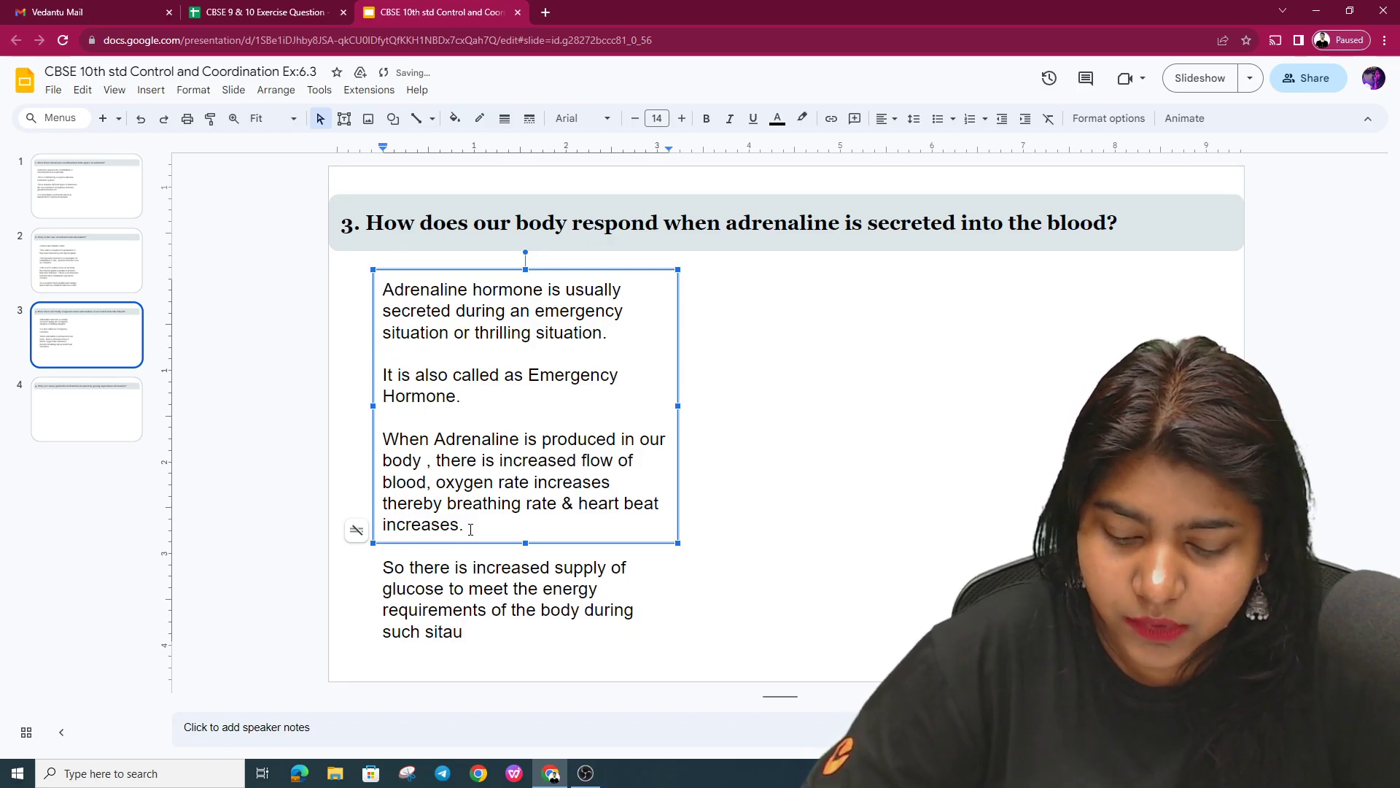
Step: Fix the typo in 'situations.' to end the glucose supply sentence, then leave slide 3's answer box
key(BackSpace)
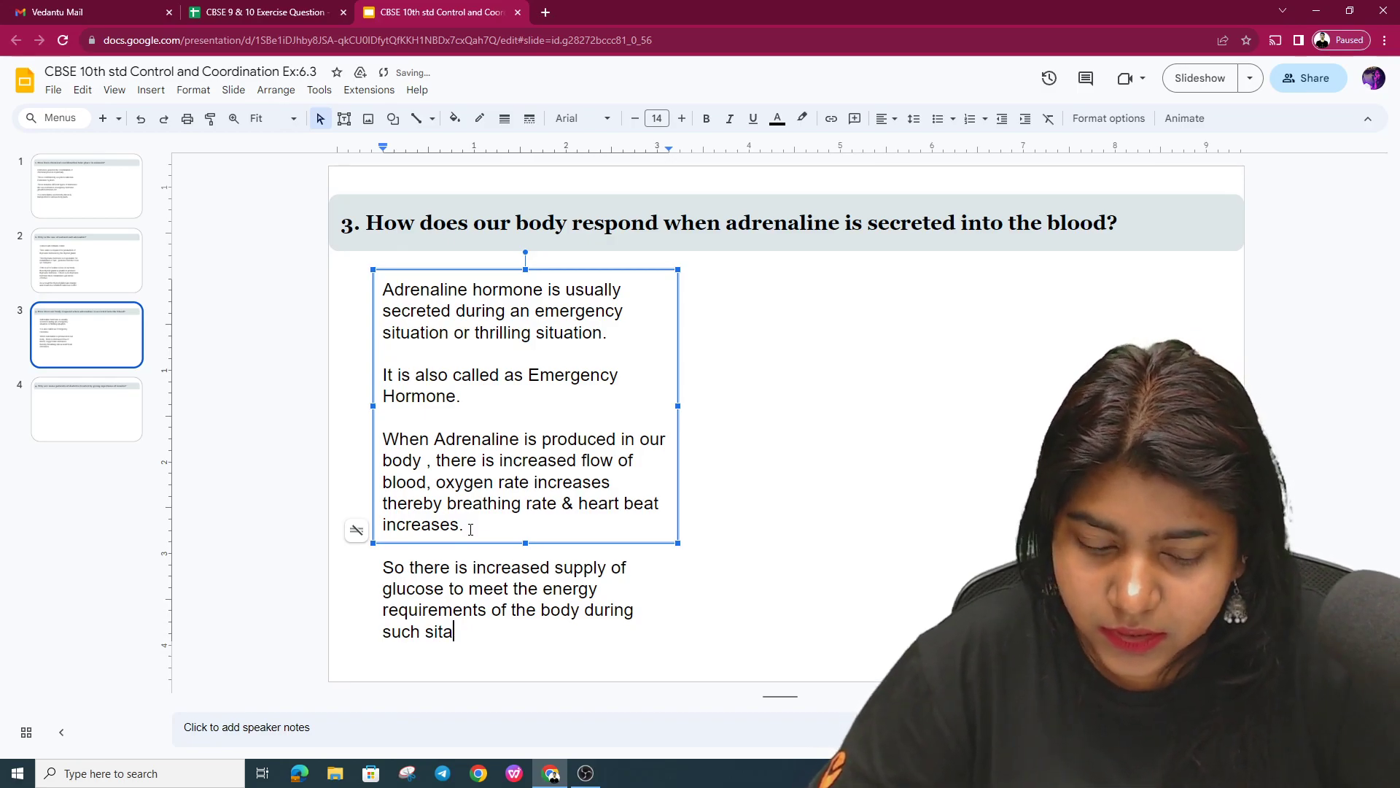
key(BackSpace)
text(uation)
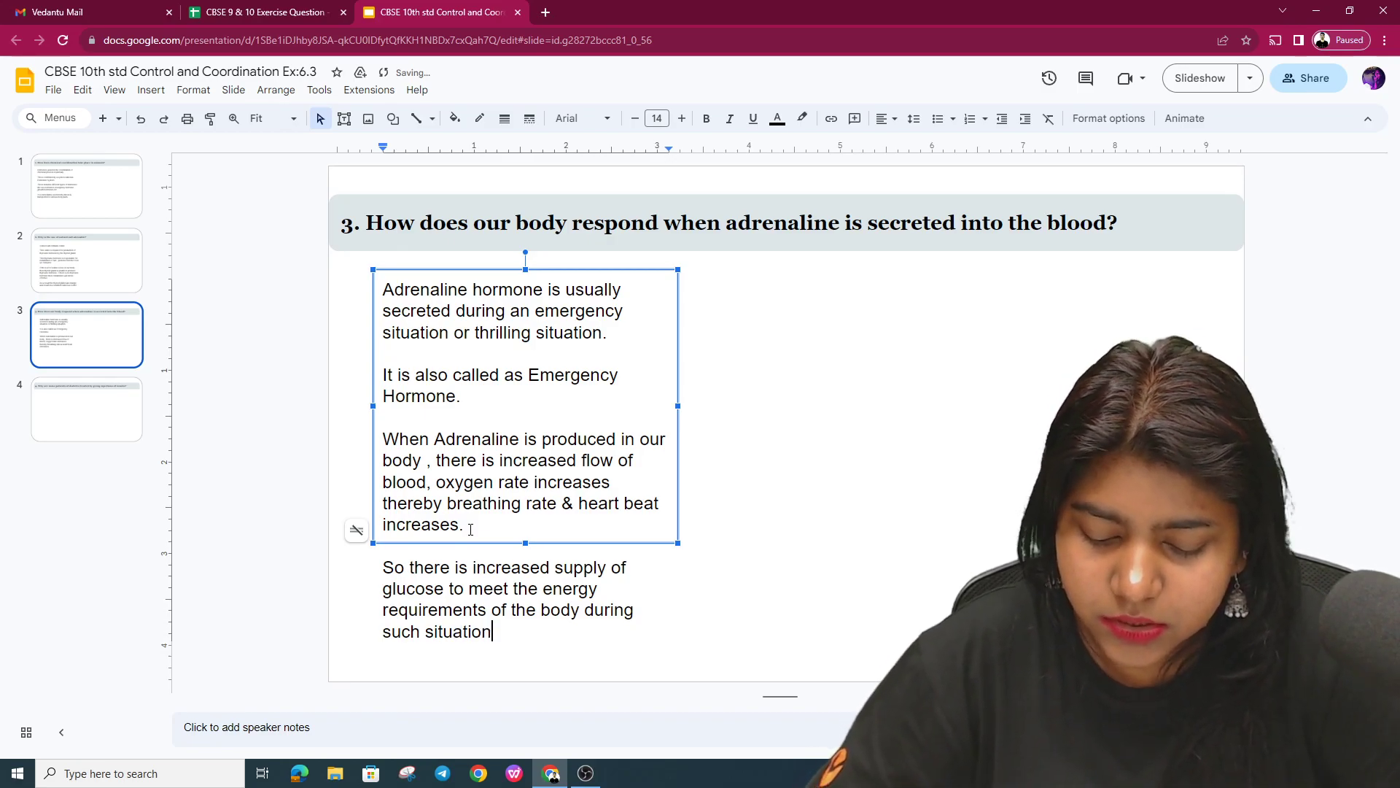
text(s.)
click(835, 610)
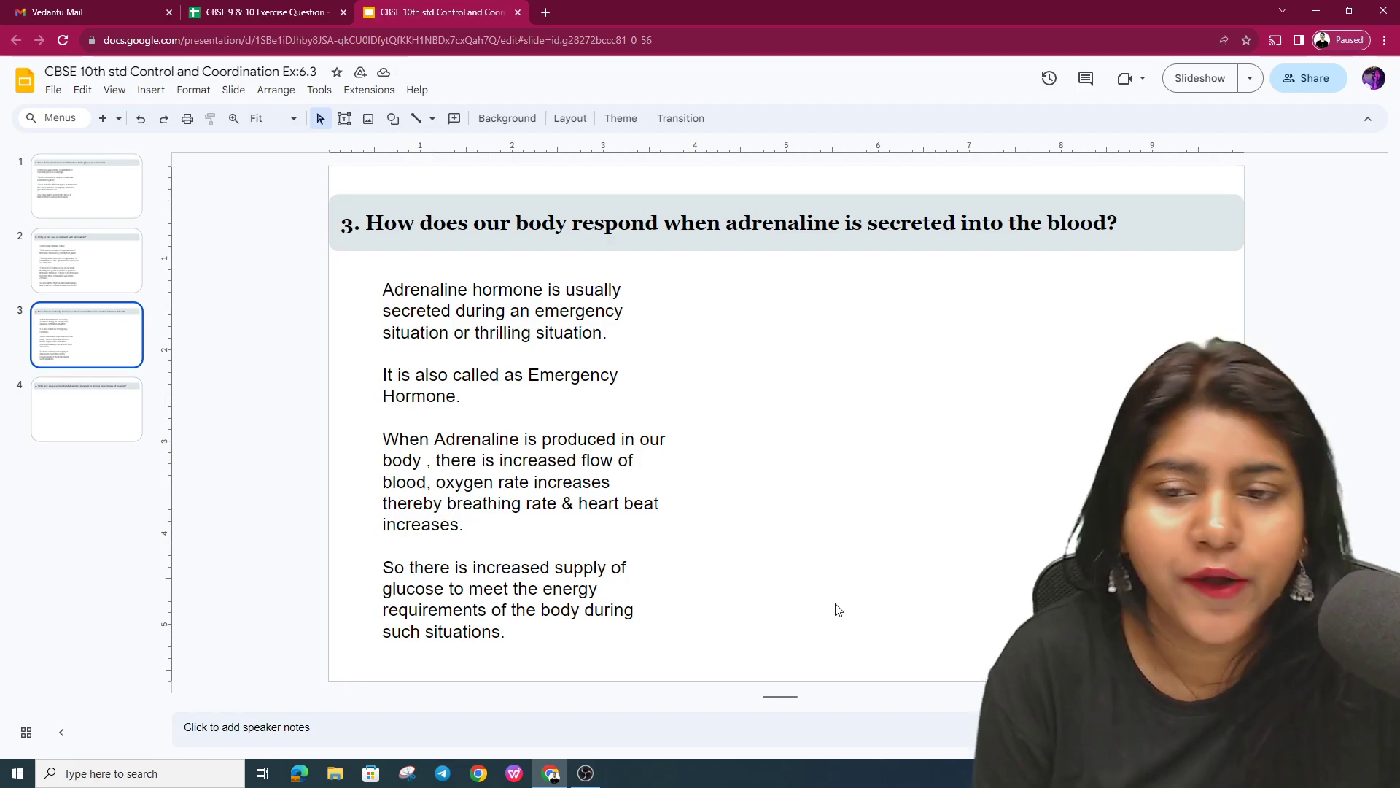
Step: Go to slide 4, the question on why diabetes patients get insulin injections
click(76, 435)
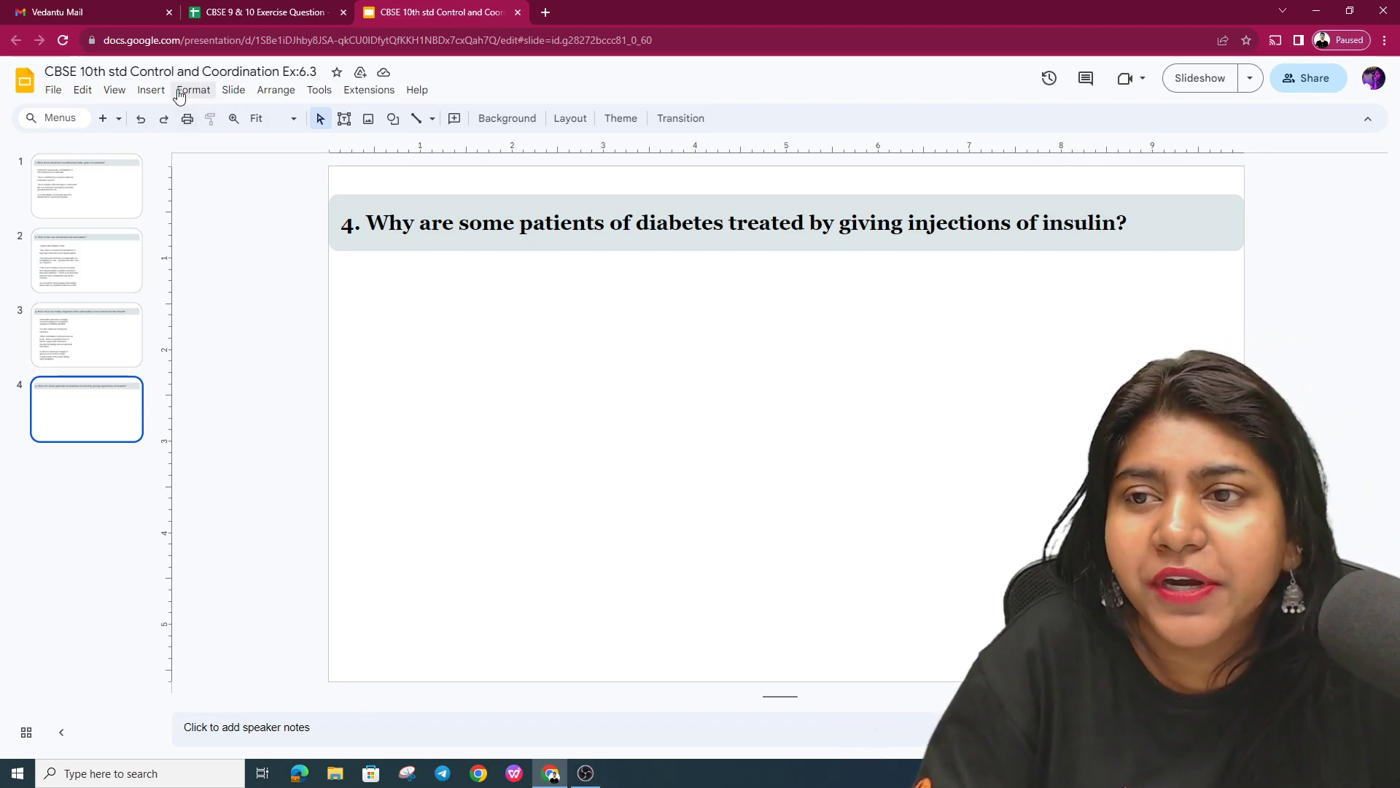
click(153, 89)
Step: Draw an answer text box below the question and type the opening sentence about diabetes and increased blood sugar
click(164, 139)
mouse_move(357, 265)
mouse_down()
mouse_move(371, 297)
mouse_move(780, 520)
mouse_up()
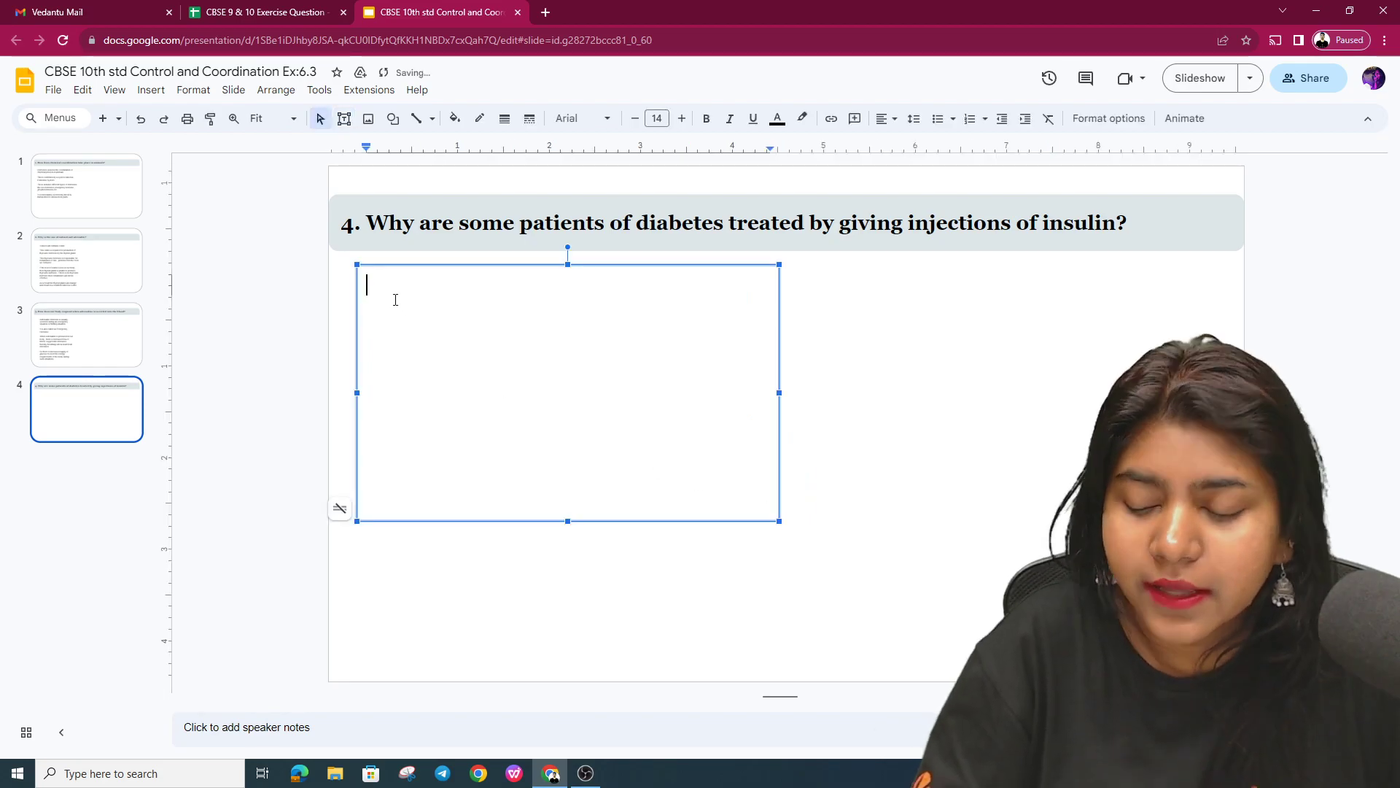
text(Dia)
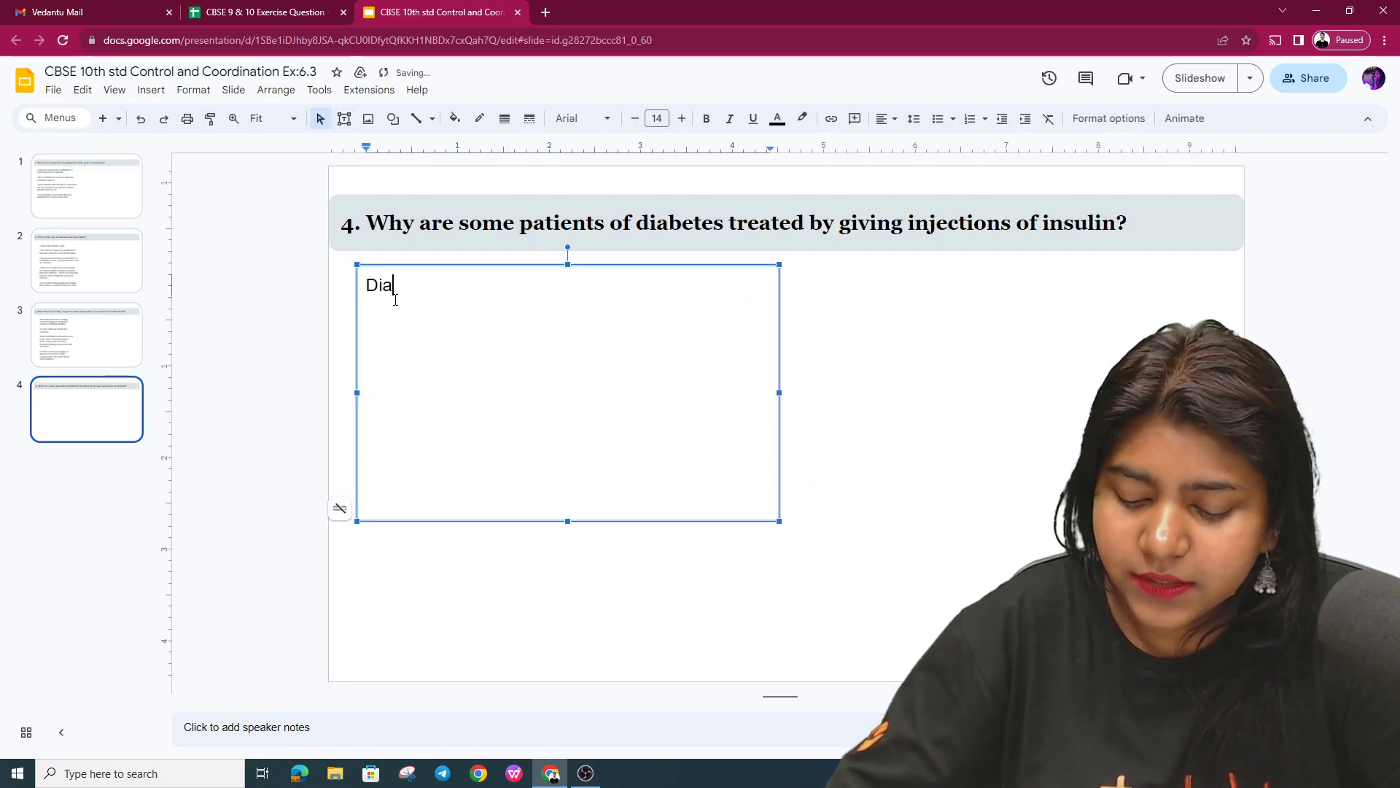
text(be)
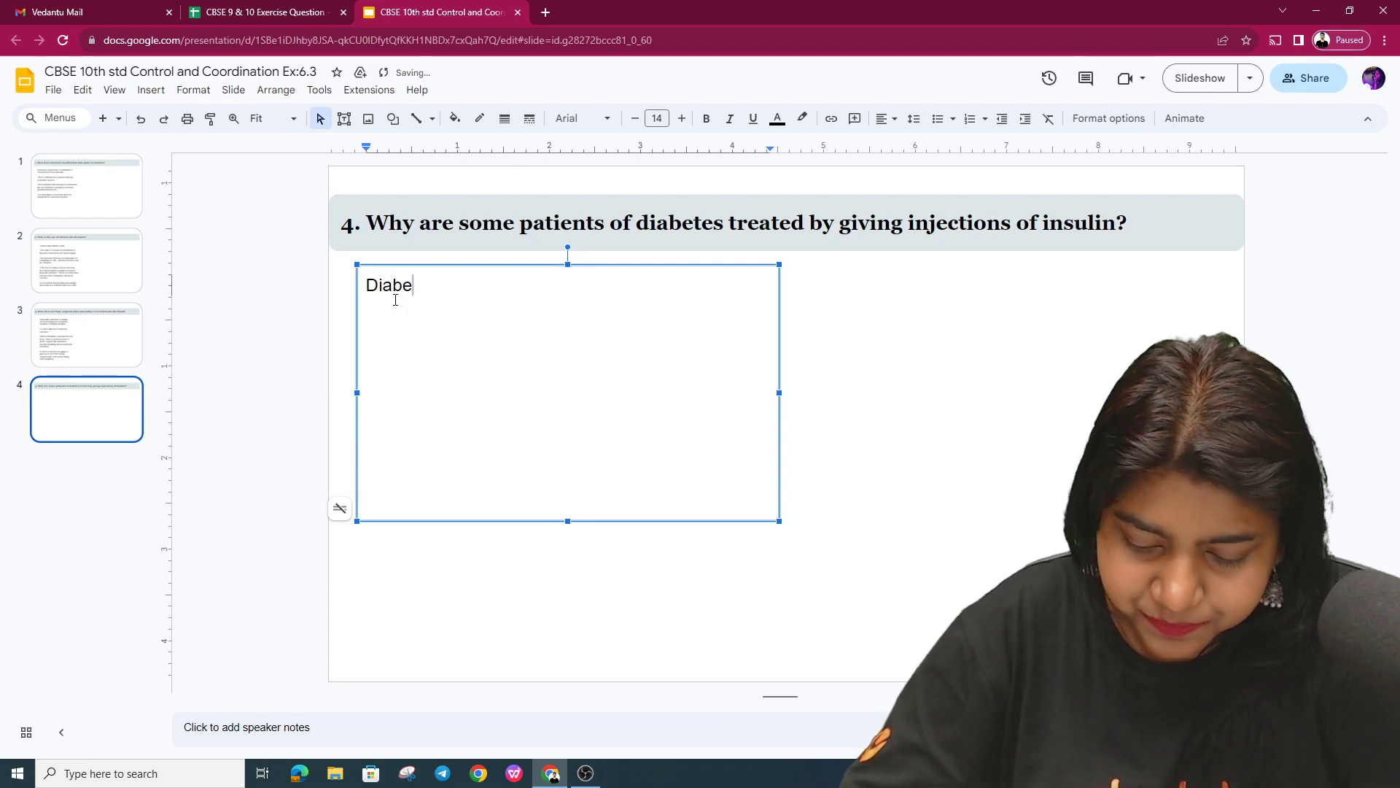
text(tes is a )
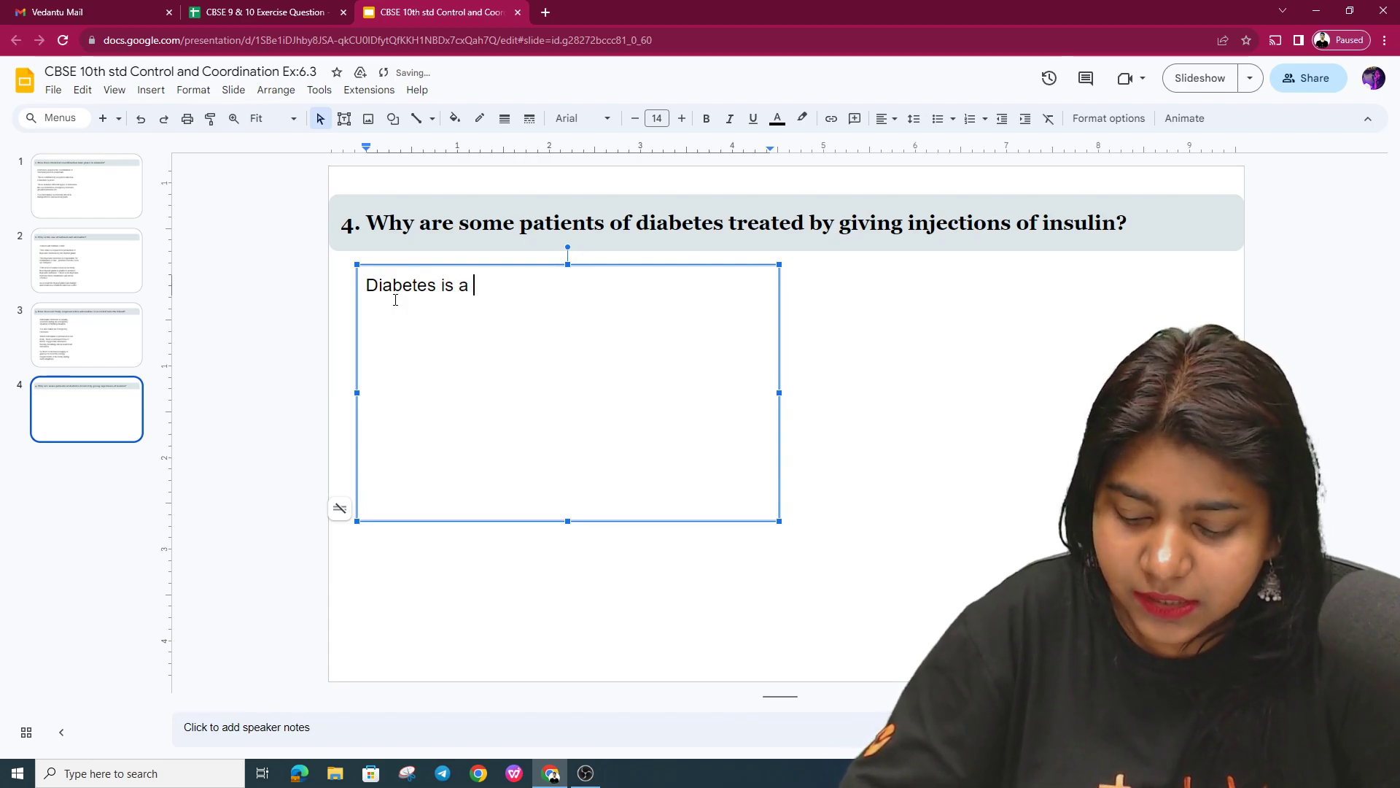
text(condition which occurs w)
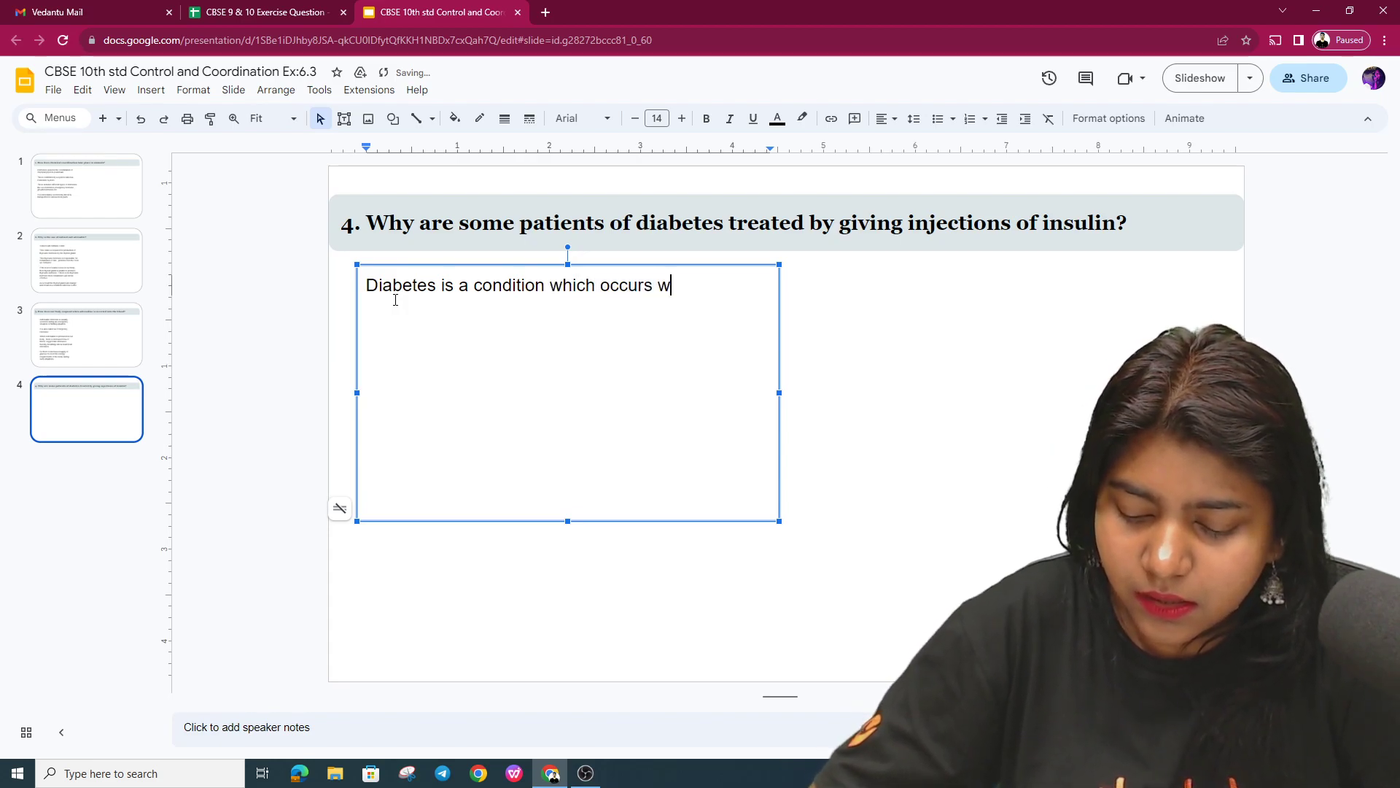
text( er)
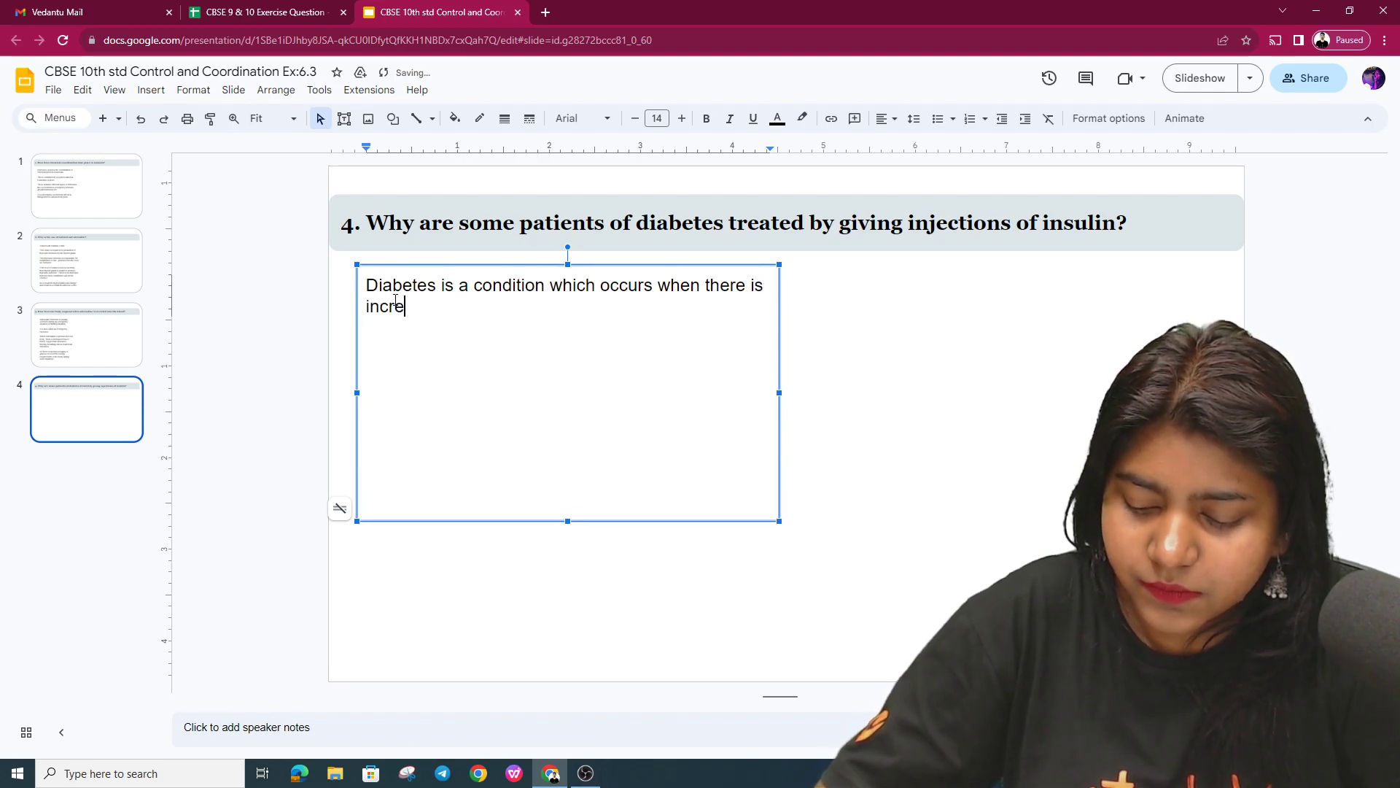
text(ases)
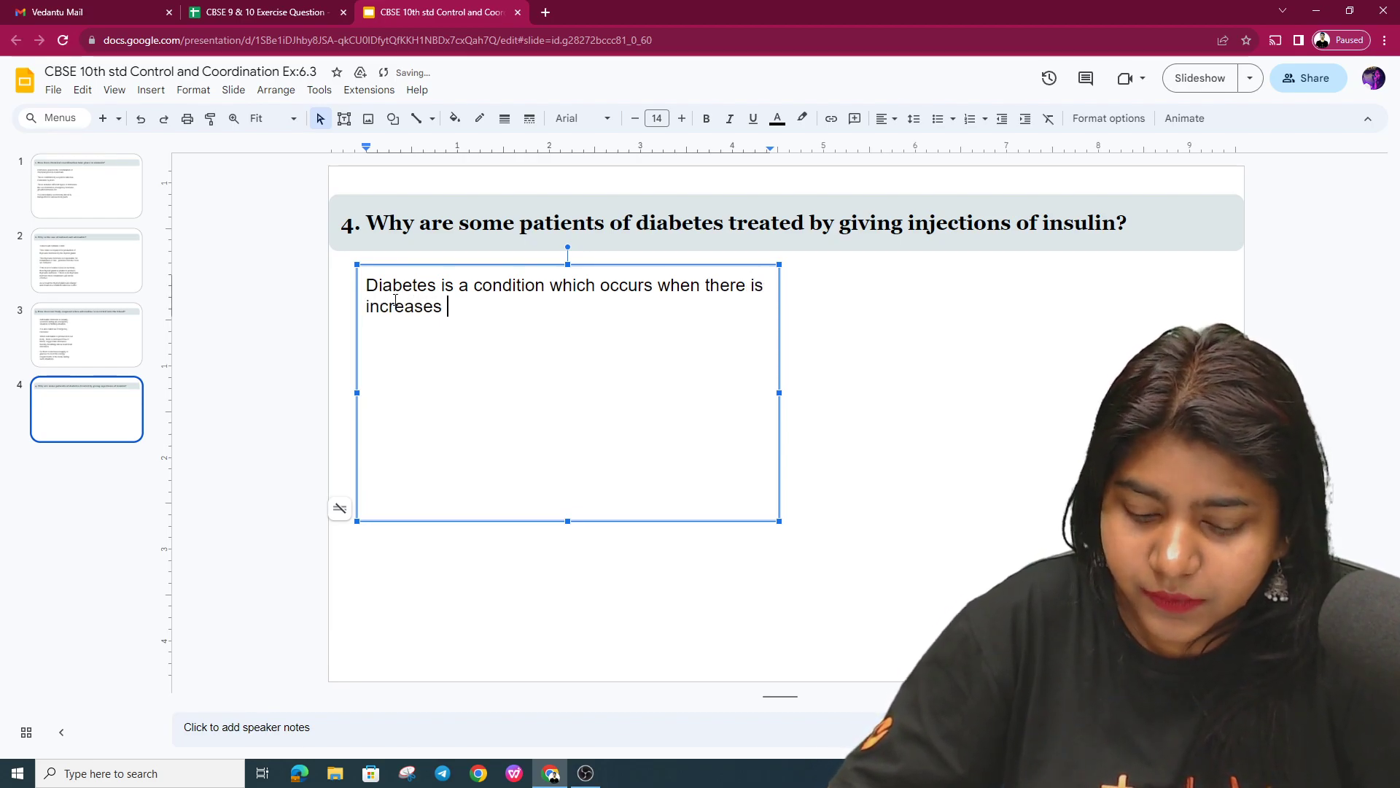
text(l)
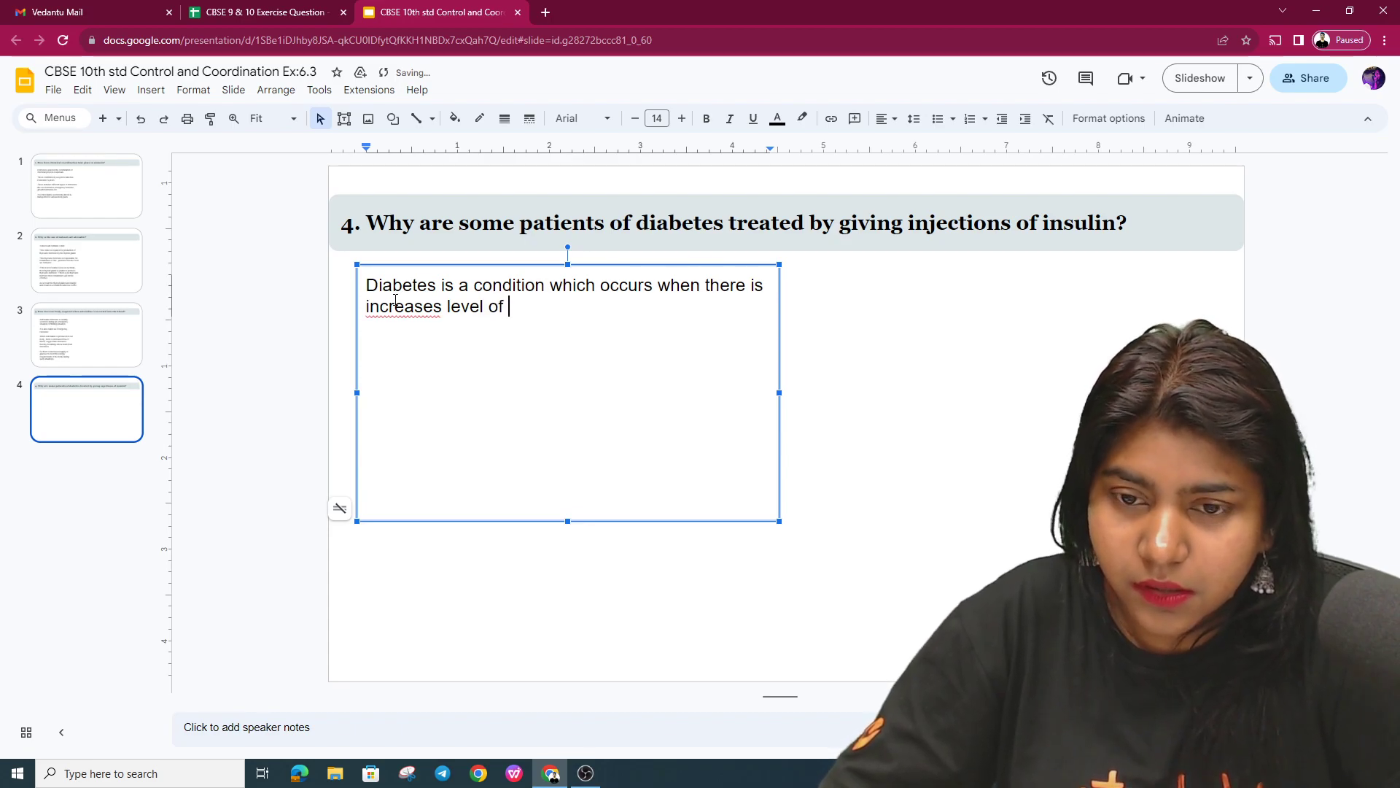
key(BackSpace)
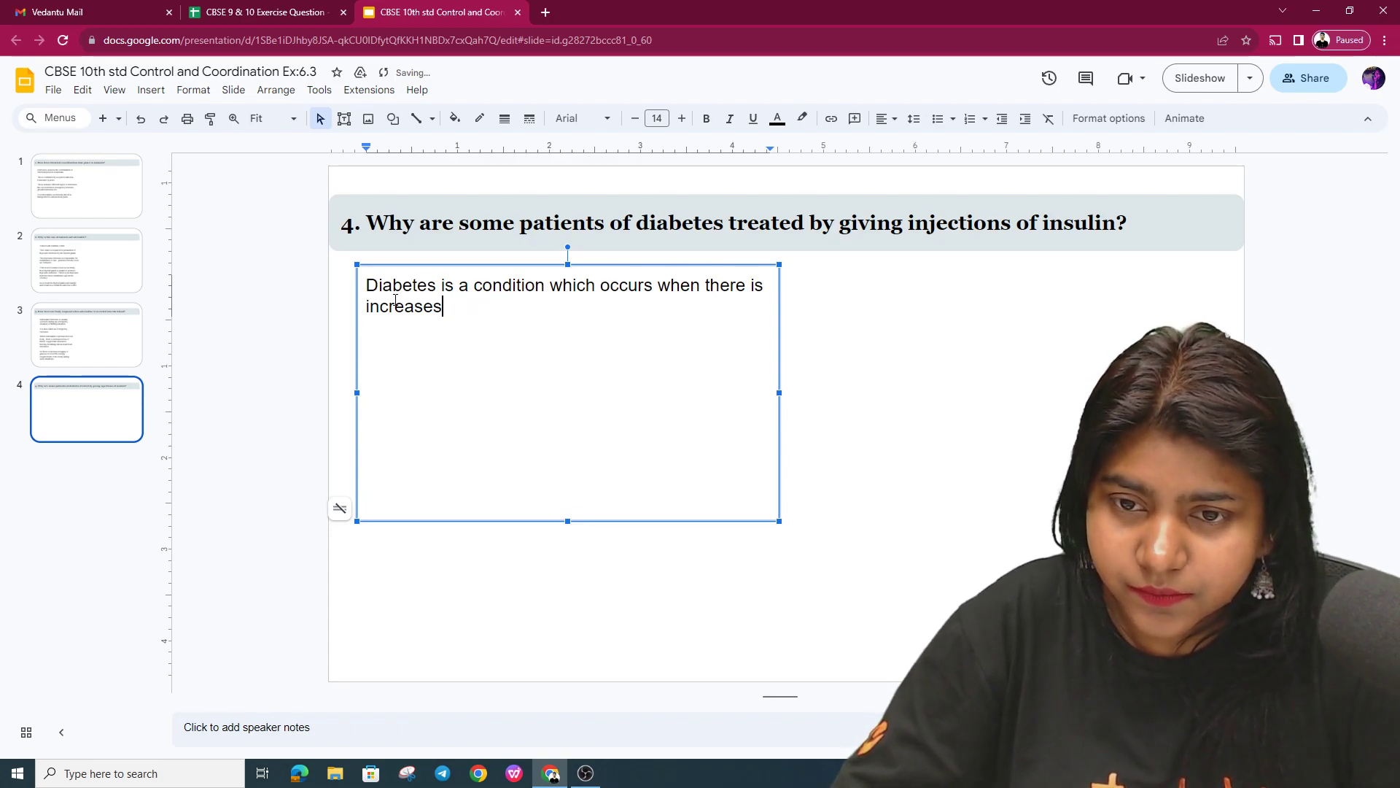
text(d level of blood sug)
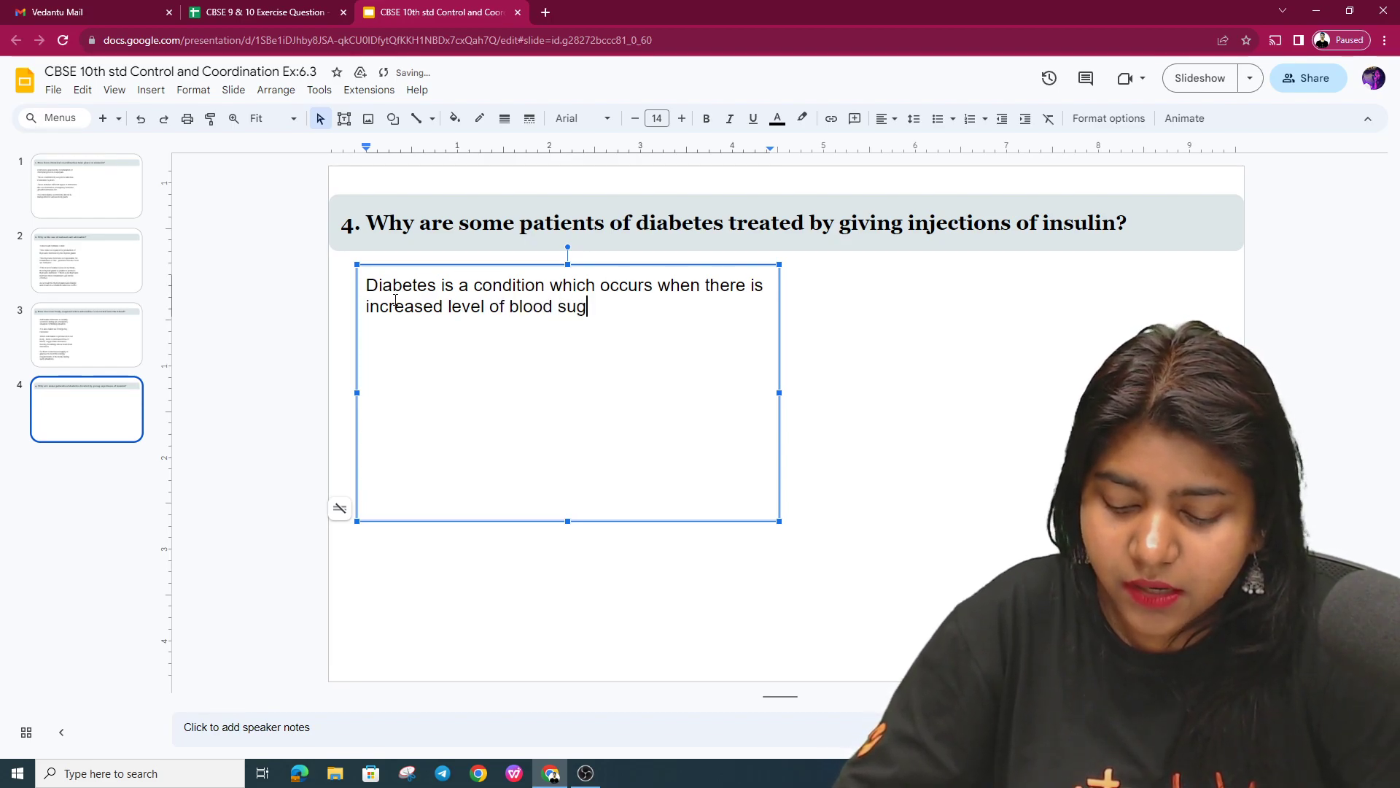
text(ar.)
Step: End the blood sugar sentence and start a new paragraph on insulin shots
key(Return)
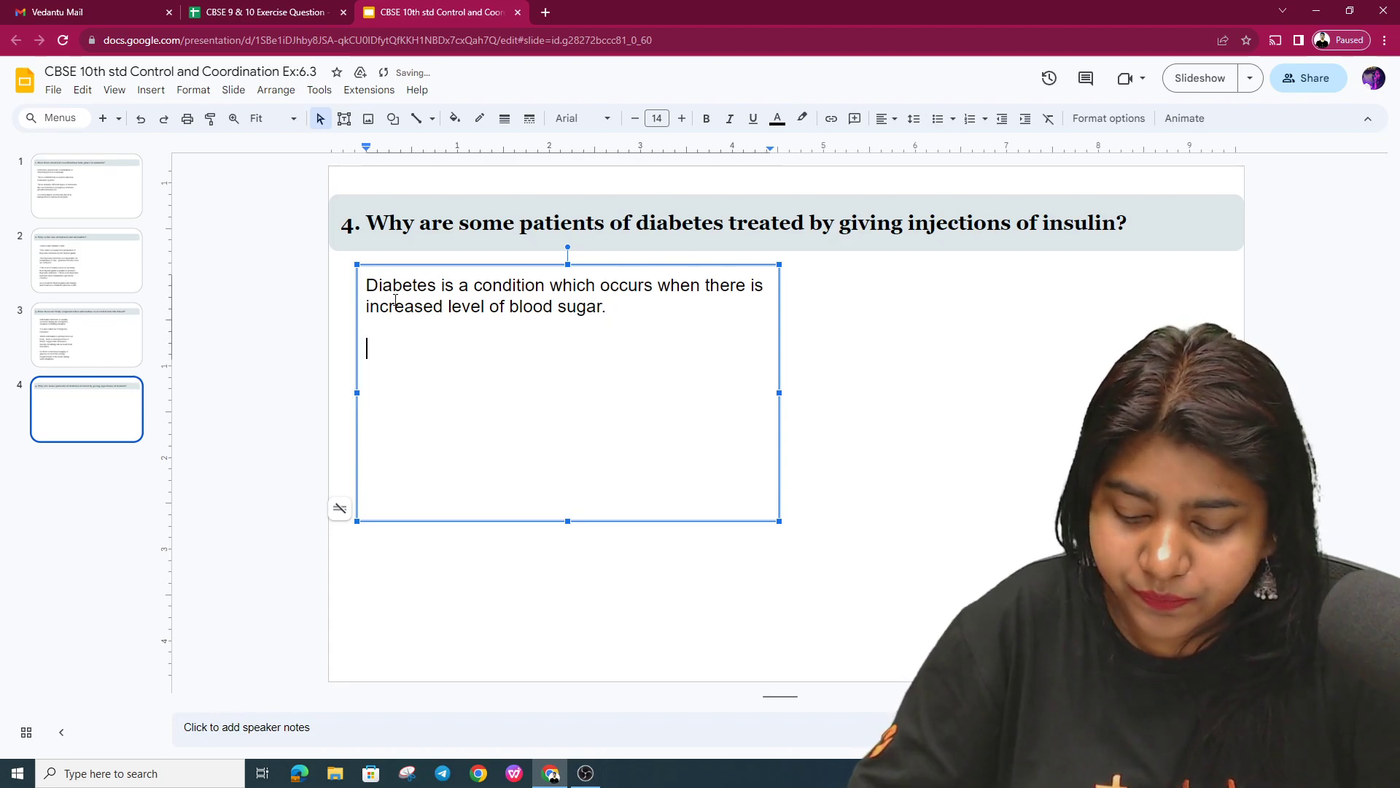
text(To lowe)
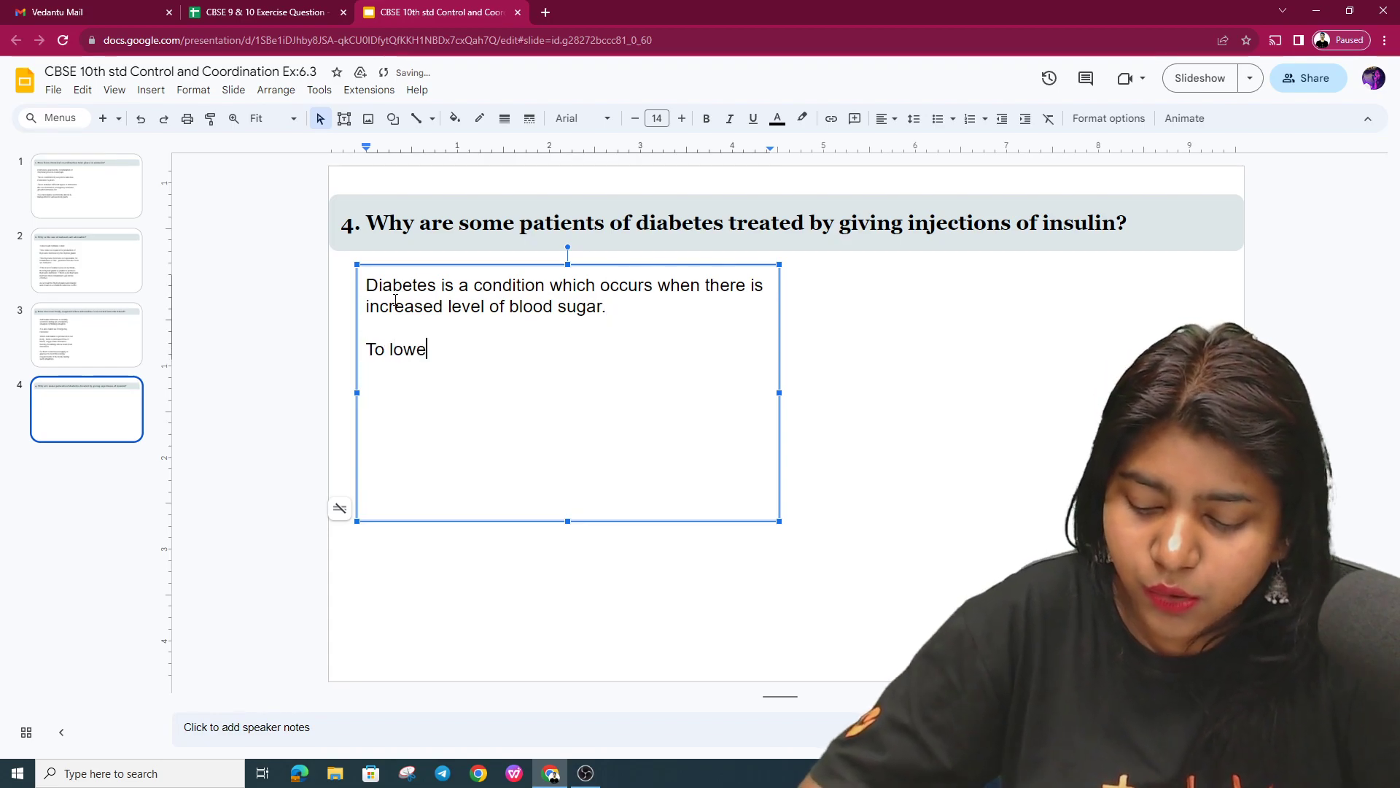
text(r or con)
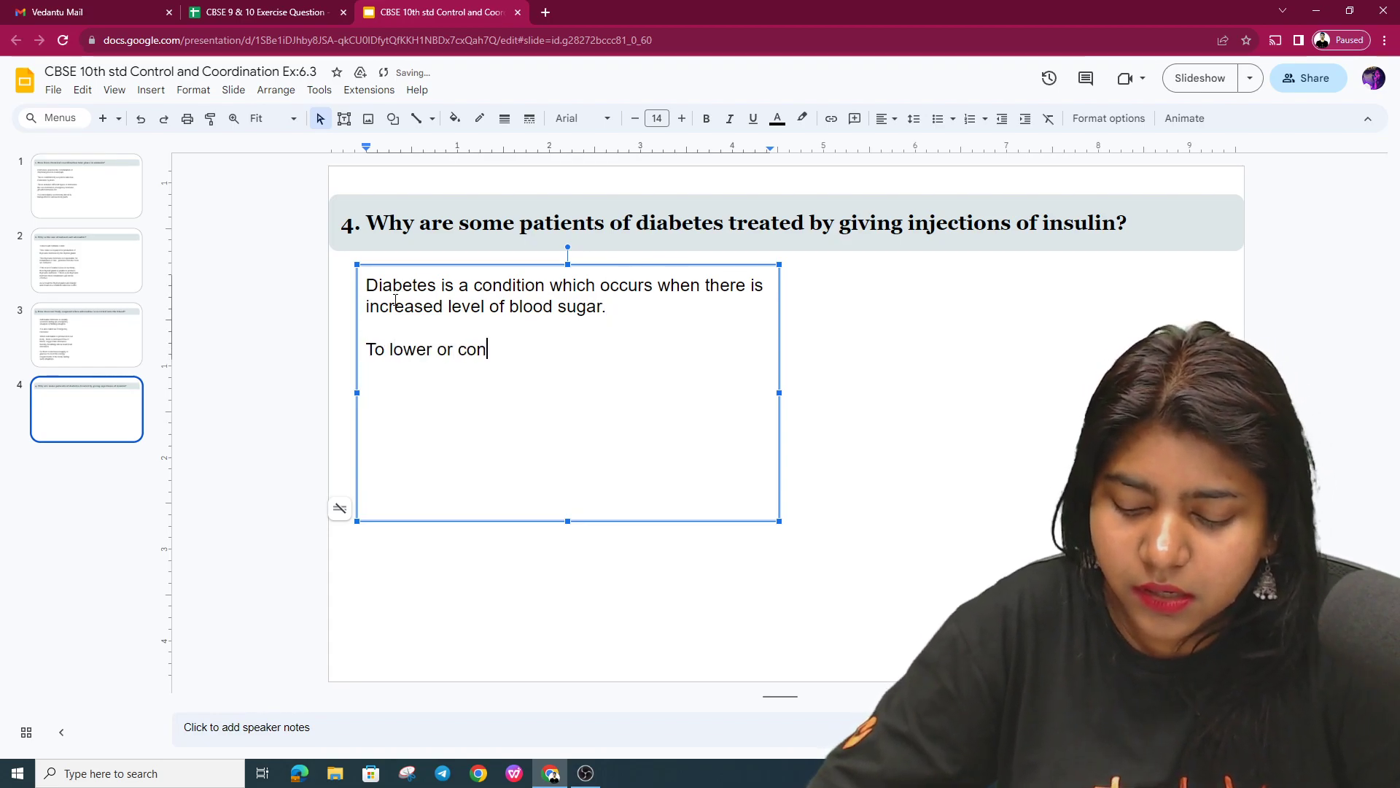
text(trol the level of b)
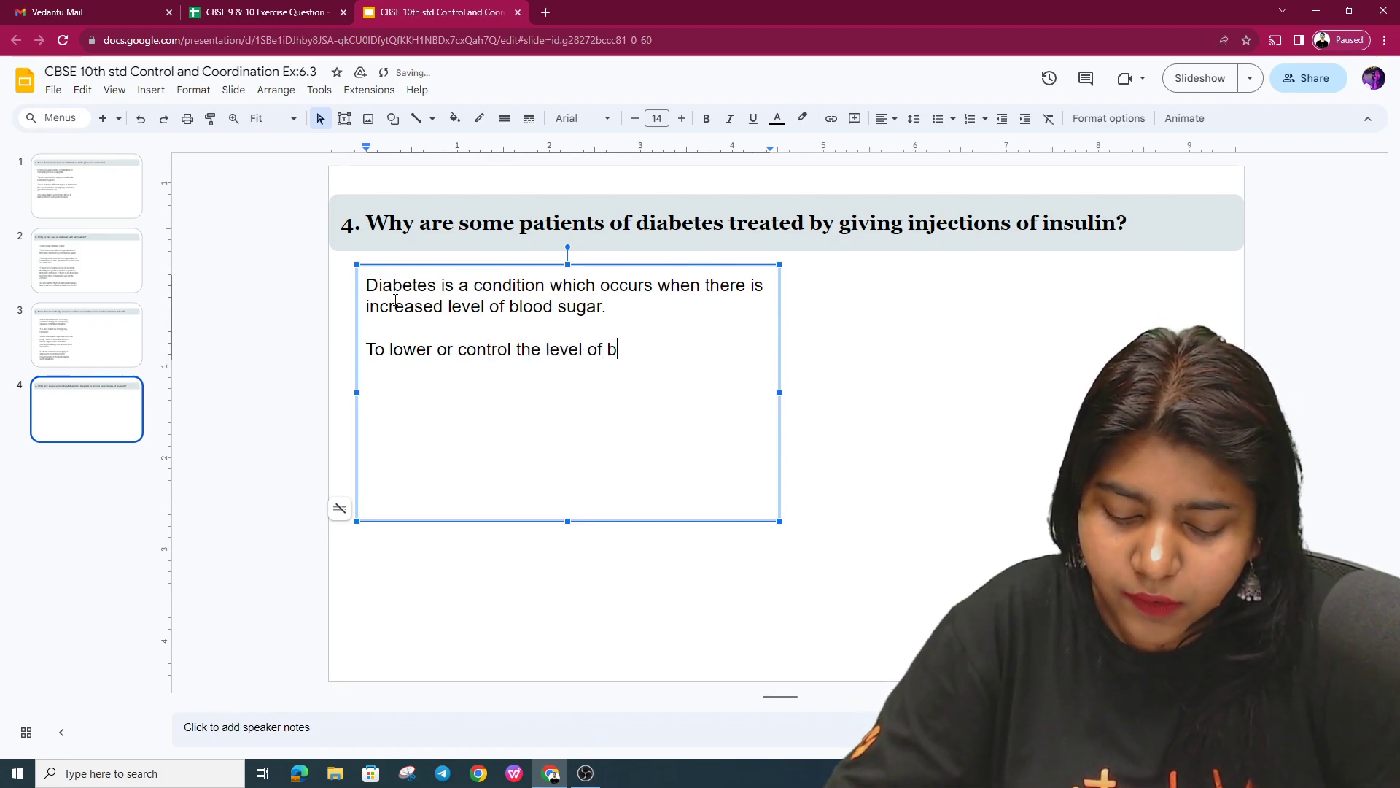
text(lood sug)
text(ar , d)
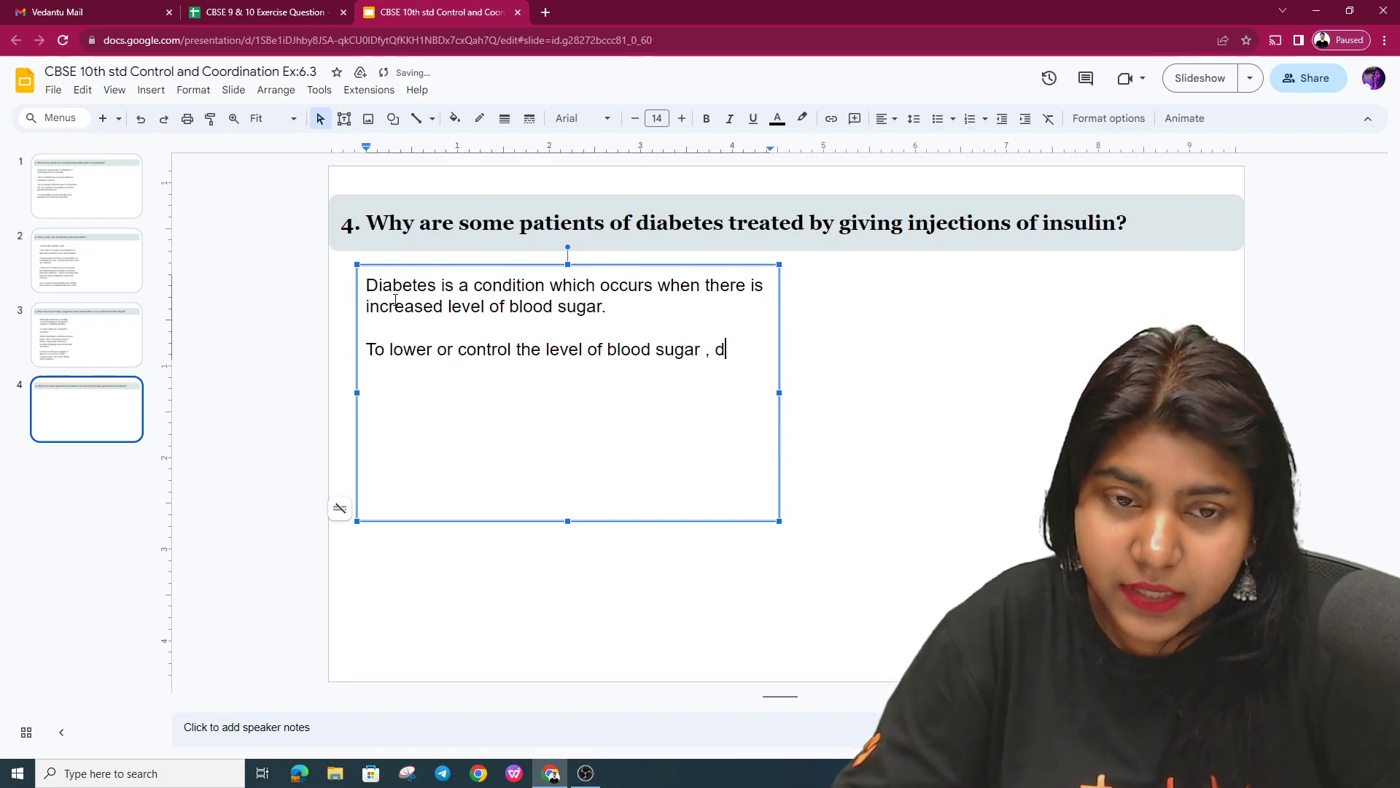
text(iabetic )
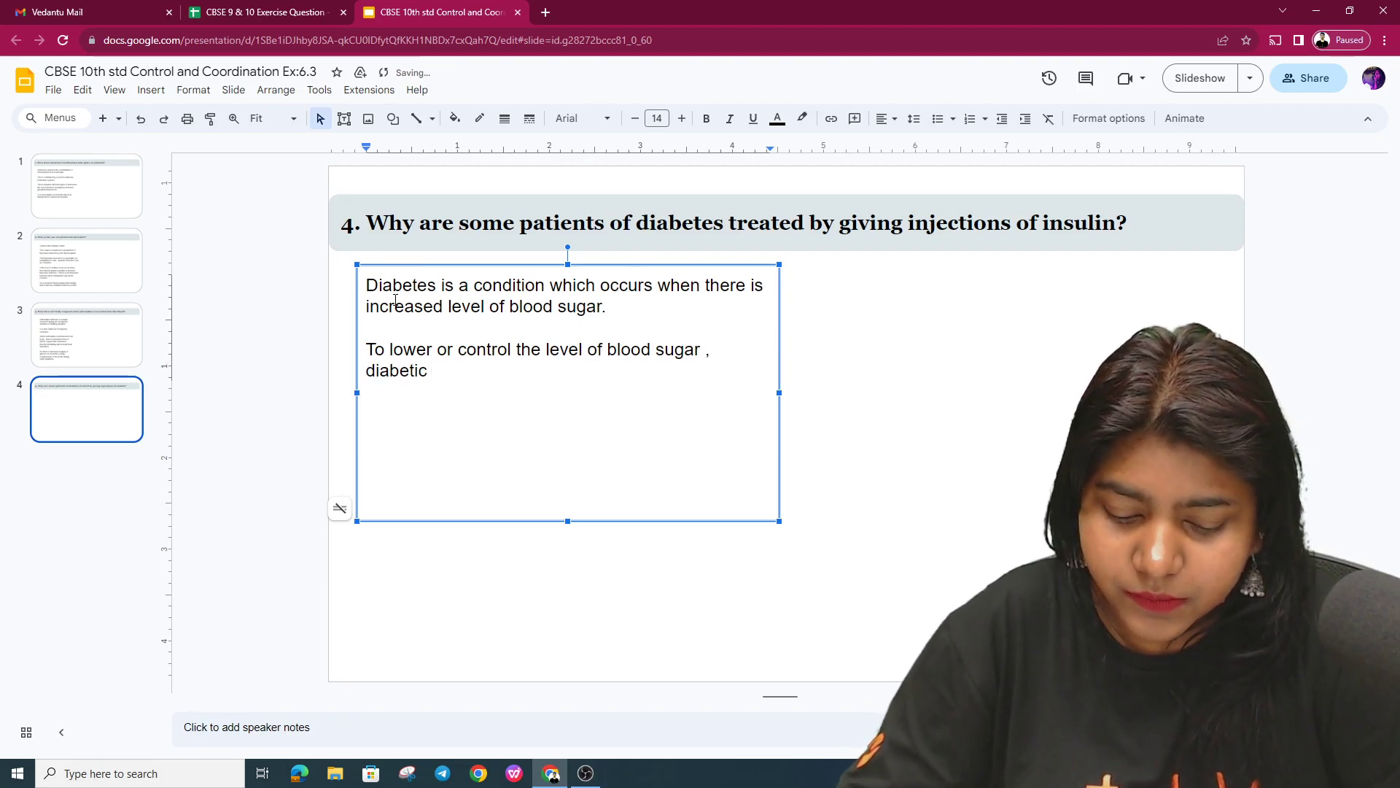
text(patients)
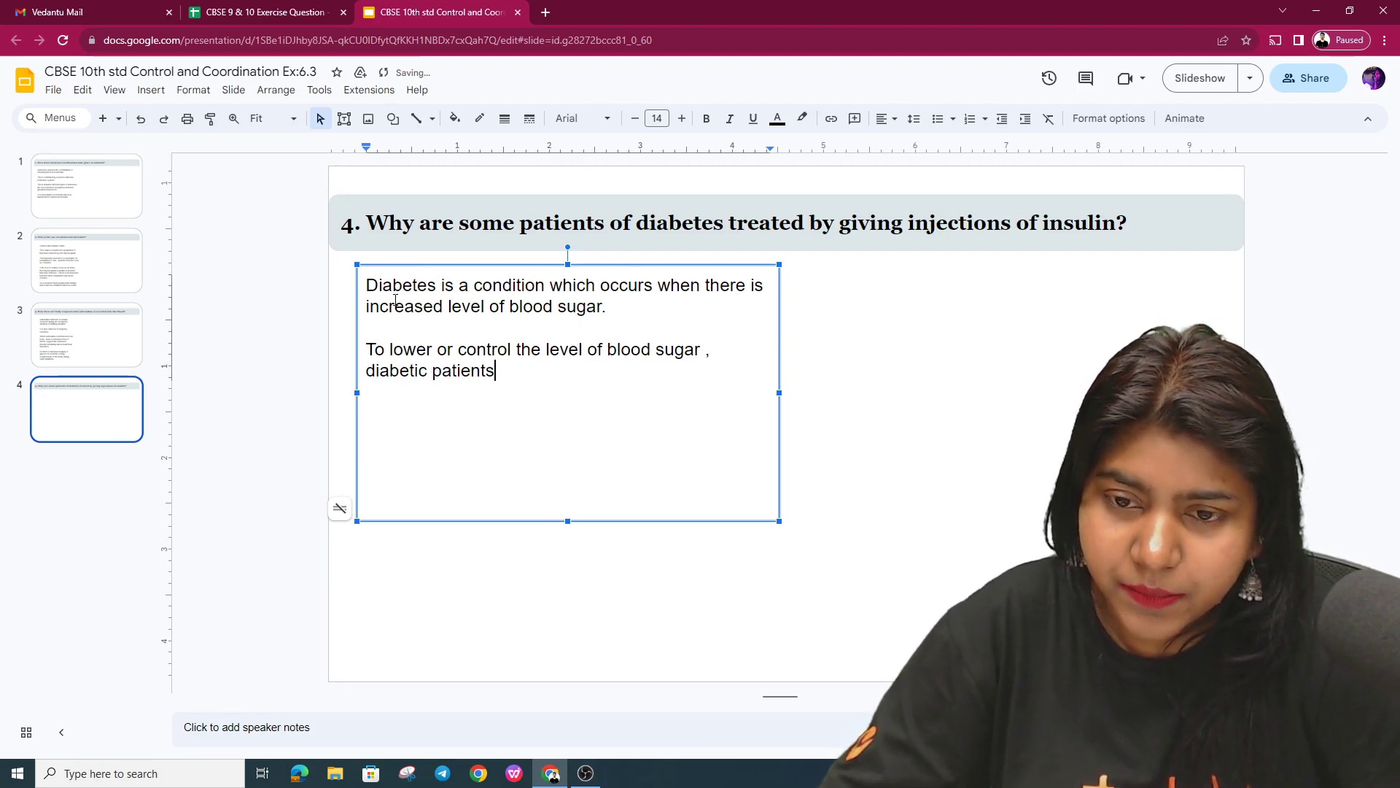
text( are given insulin sho)
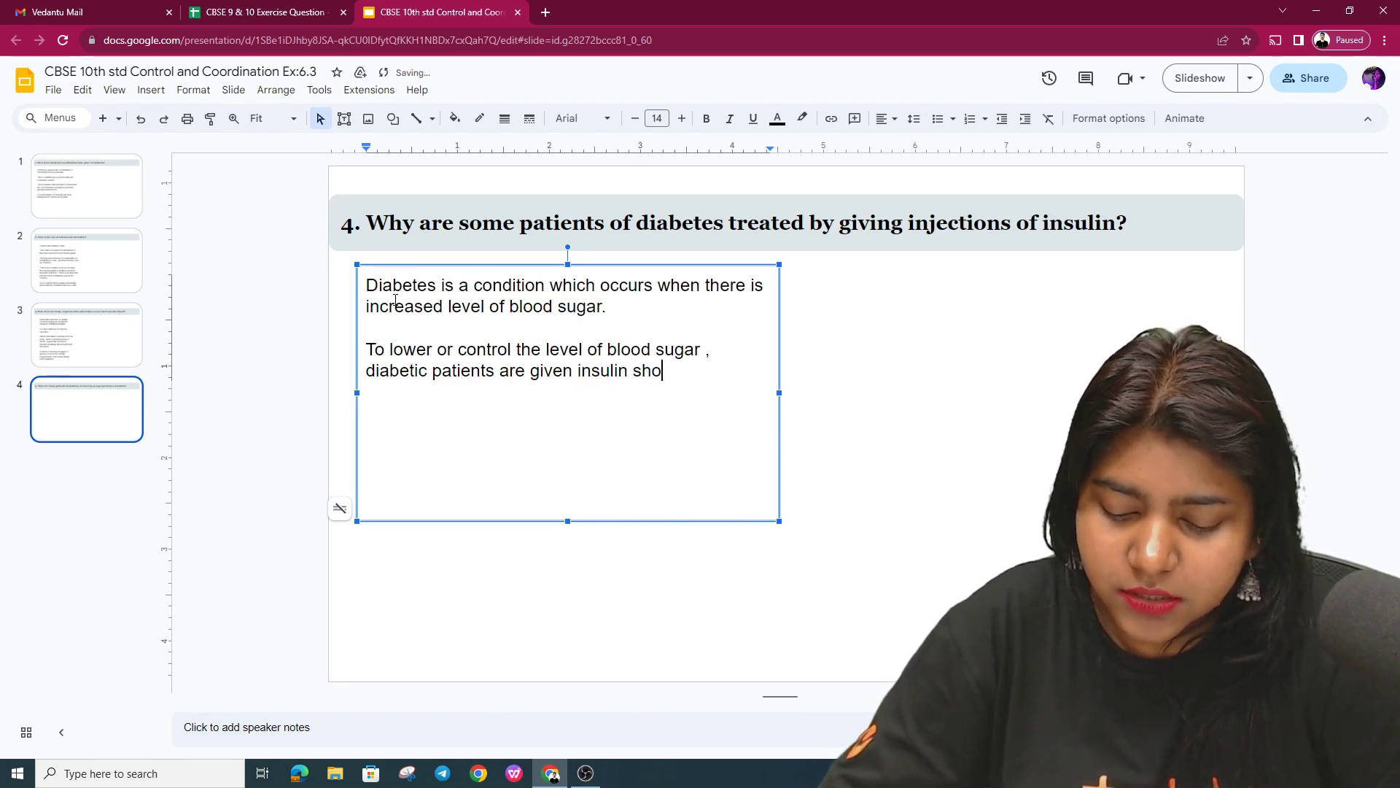
text(ts or insu)
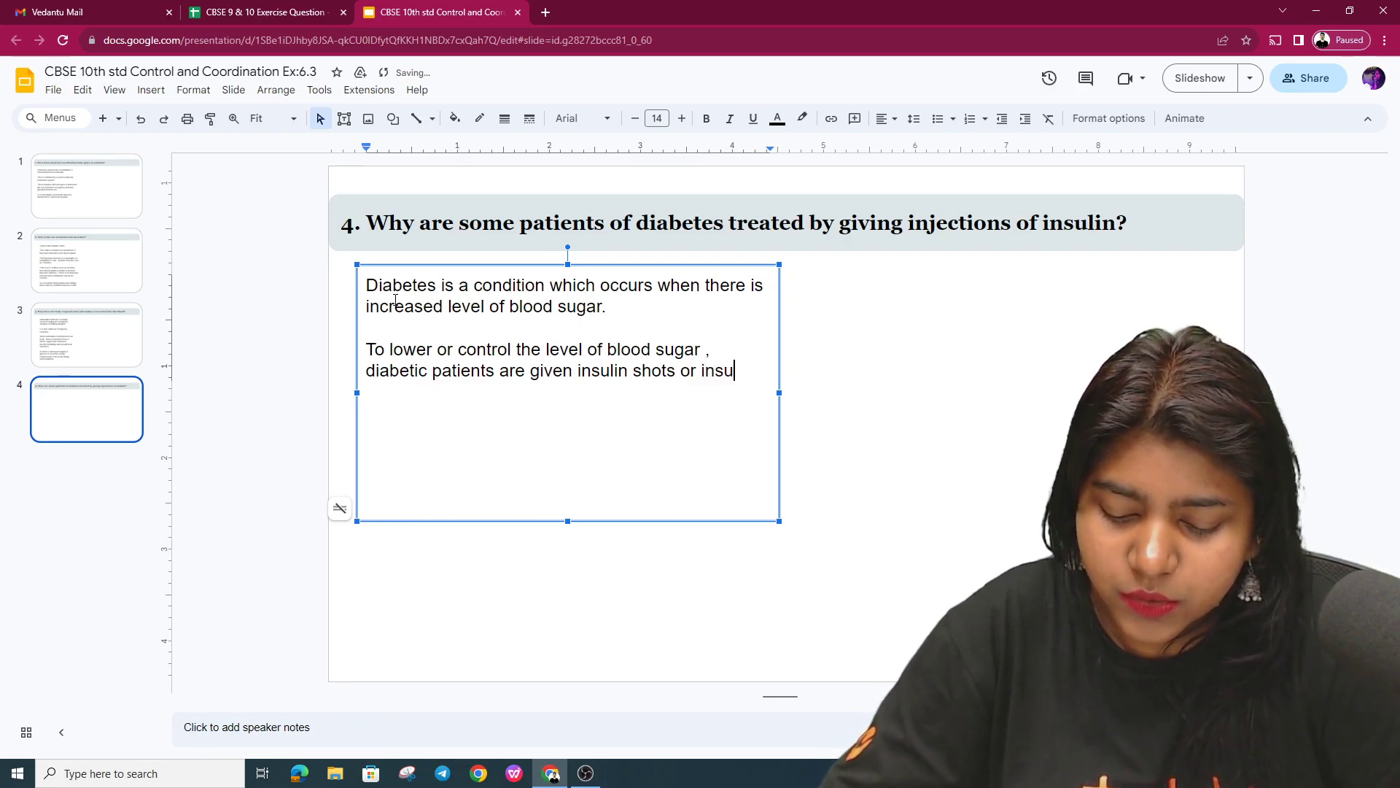
text(lin in)
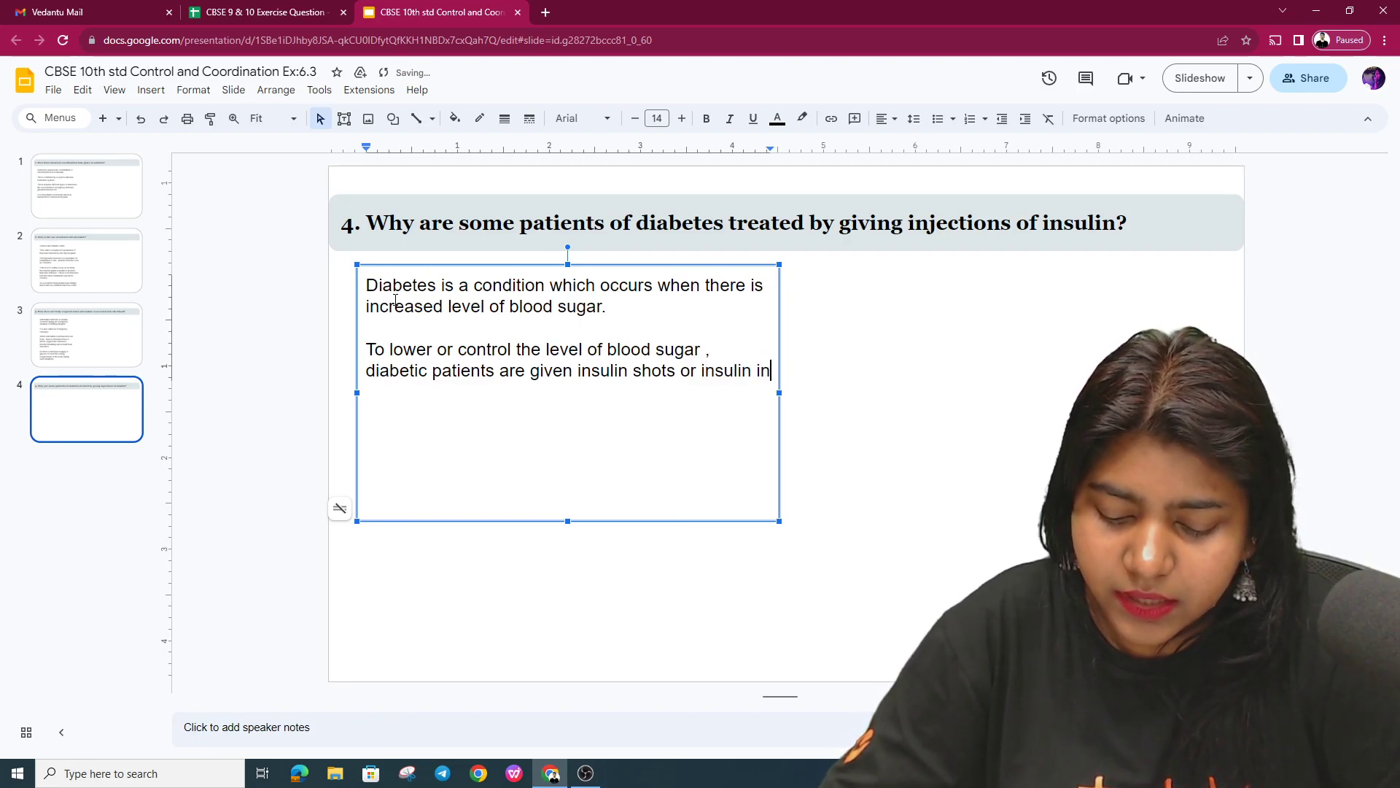
text(jections.)
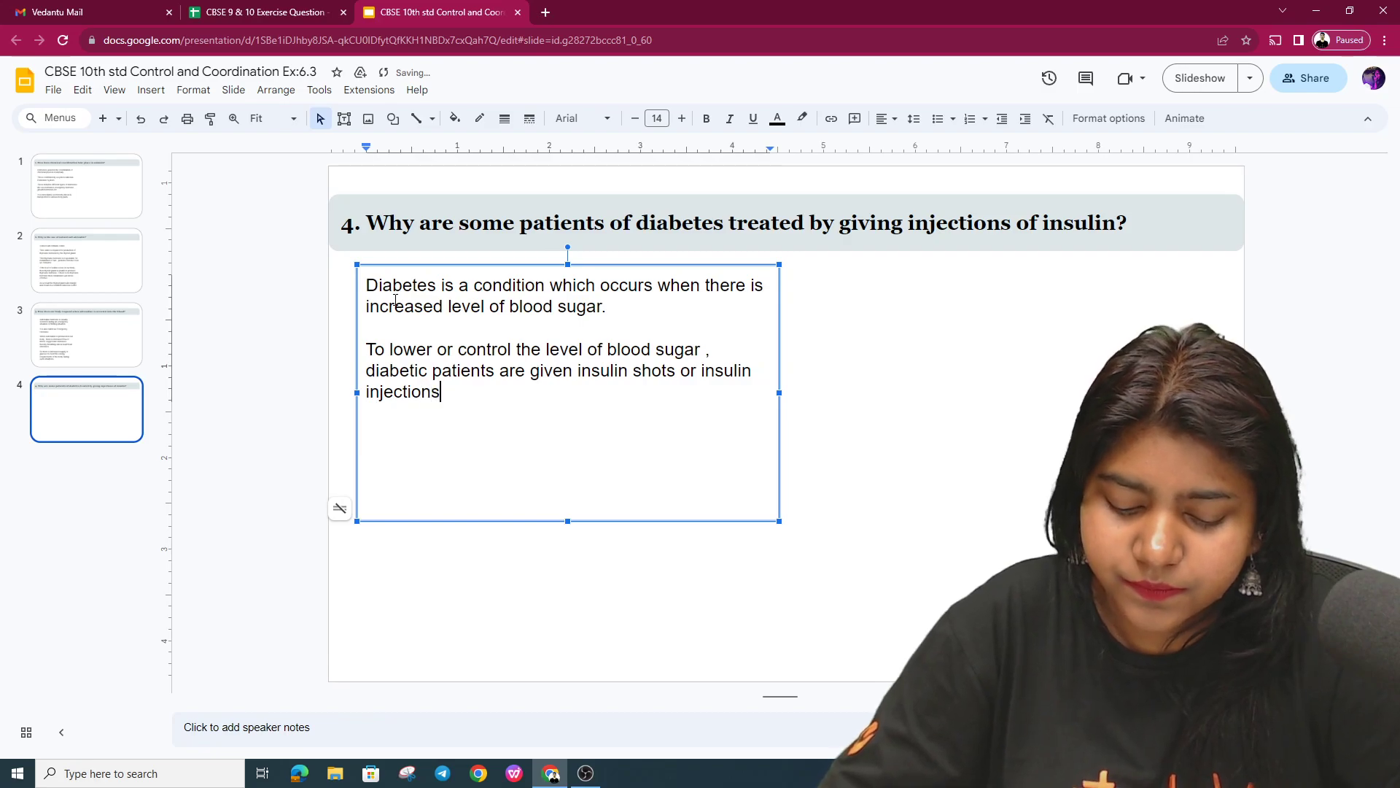
click(865, 410)
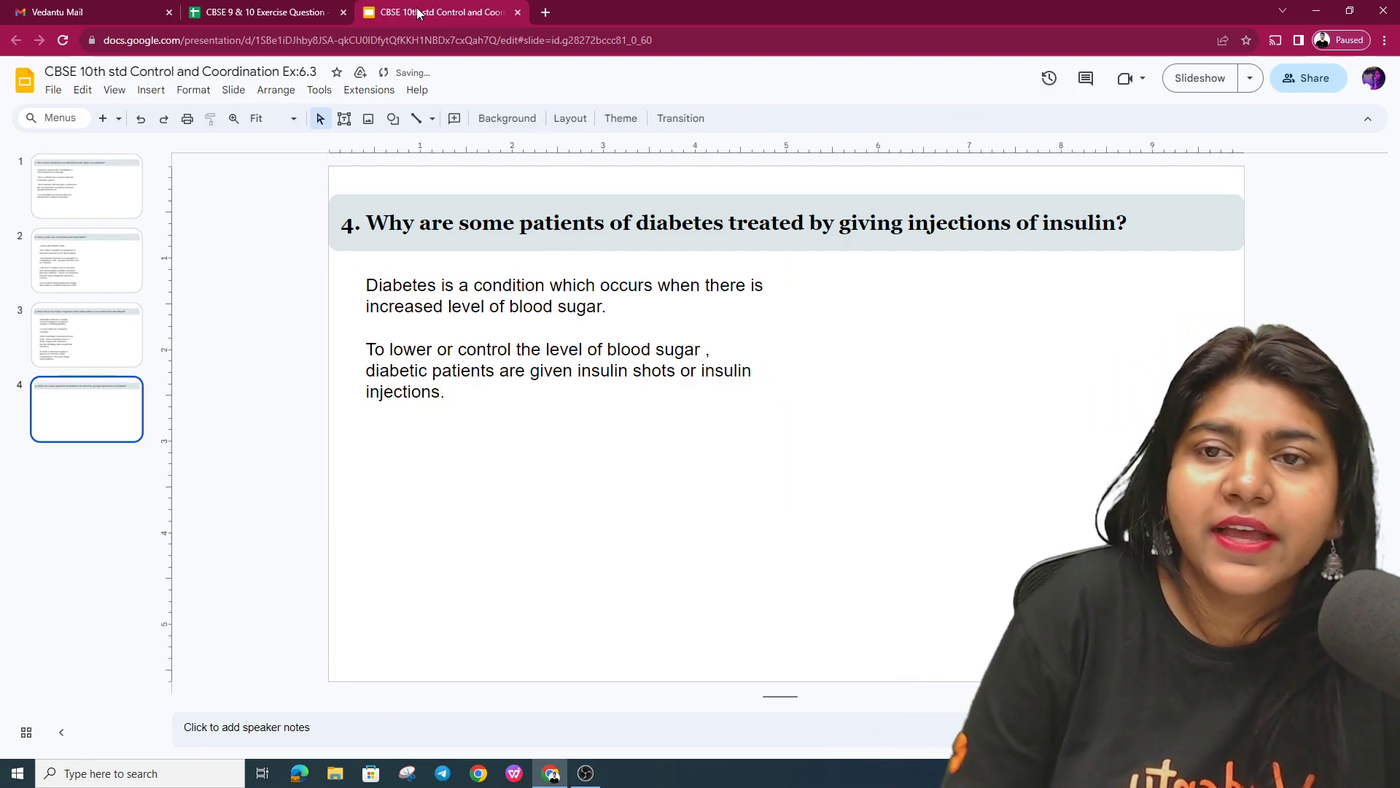